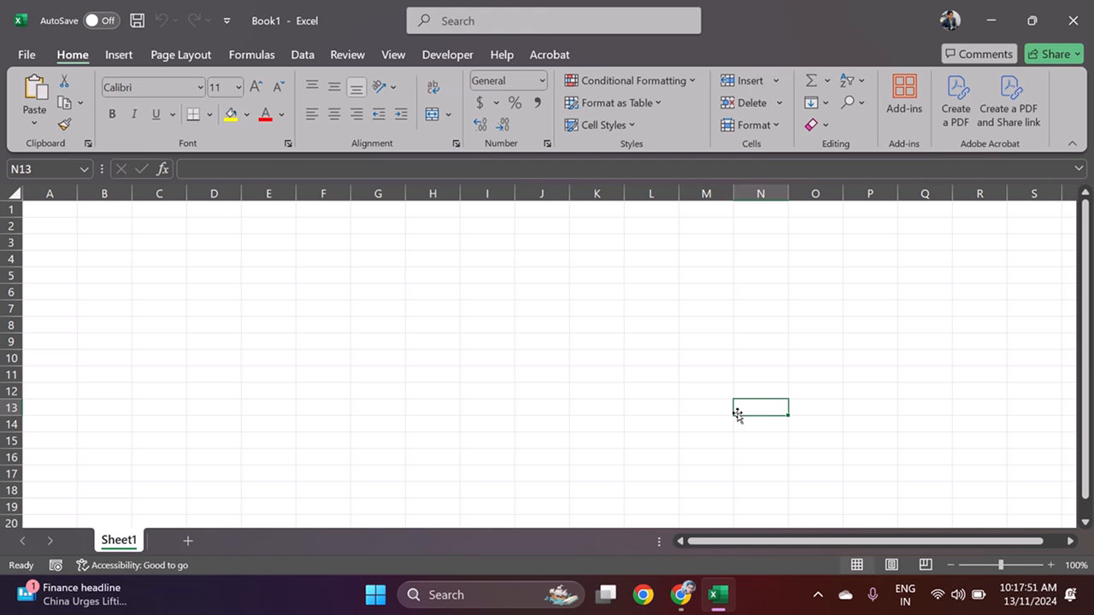
{"action": "left_click", "coordinate": [374, 308]}
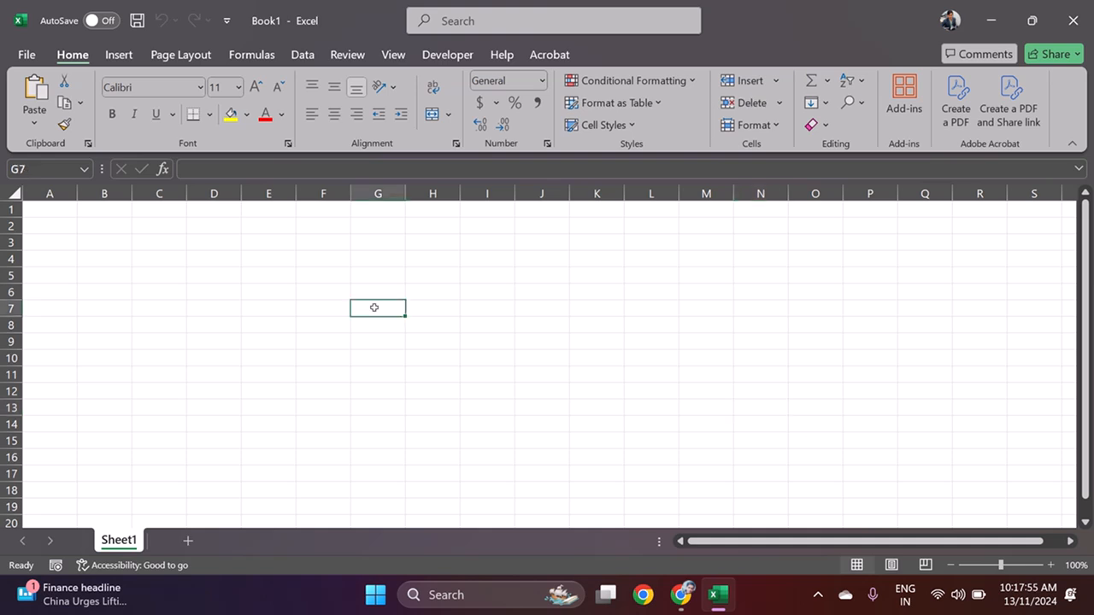
{"action": "left_click", "coordinate": [270, 308]}
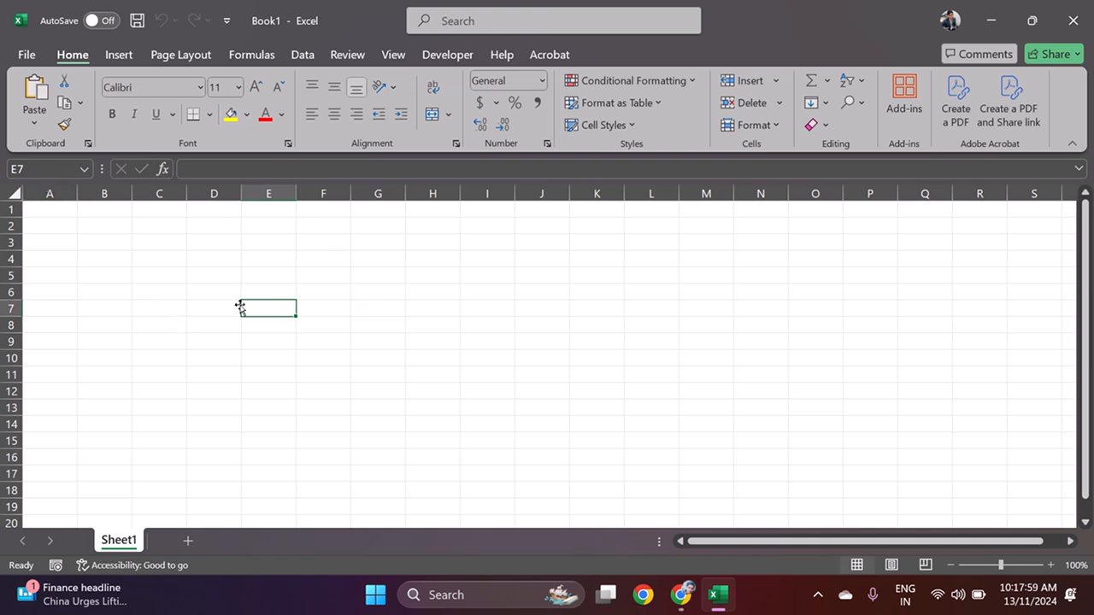
{"action": "left_click", "coordinate": [189, 270]}
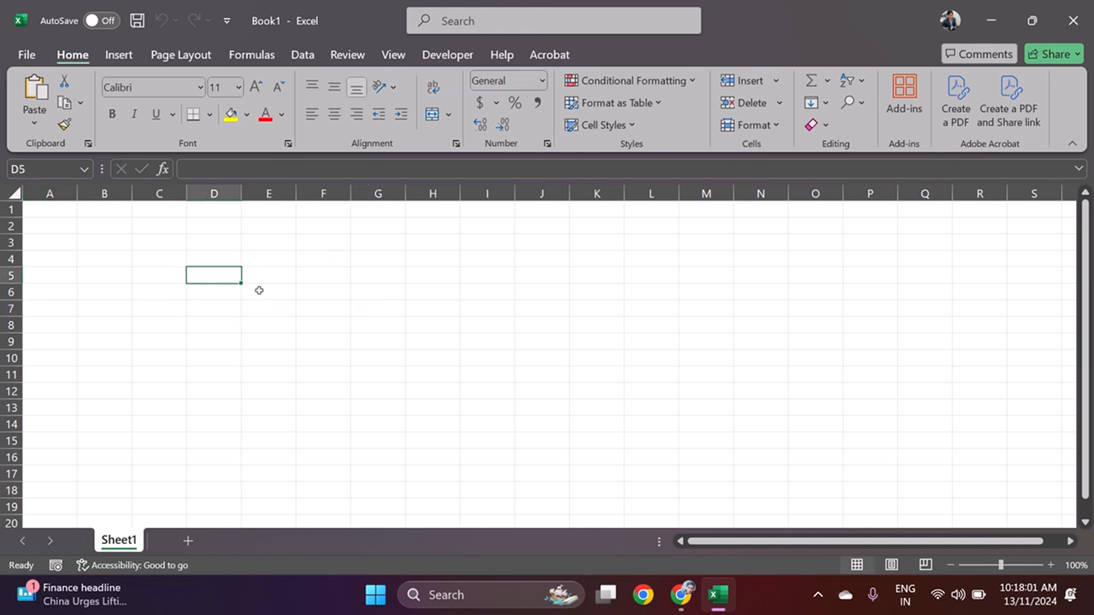
{"action": "left_click", "coordinate": [327, 262]}
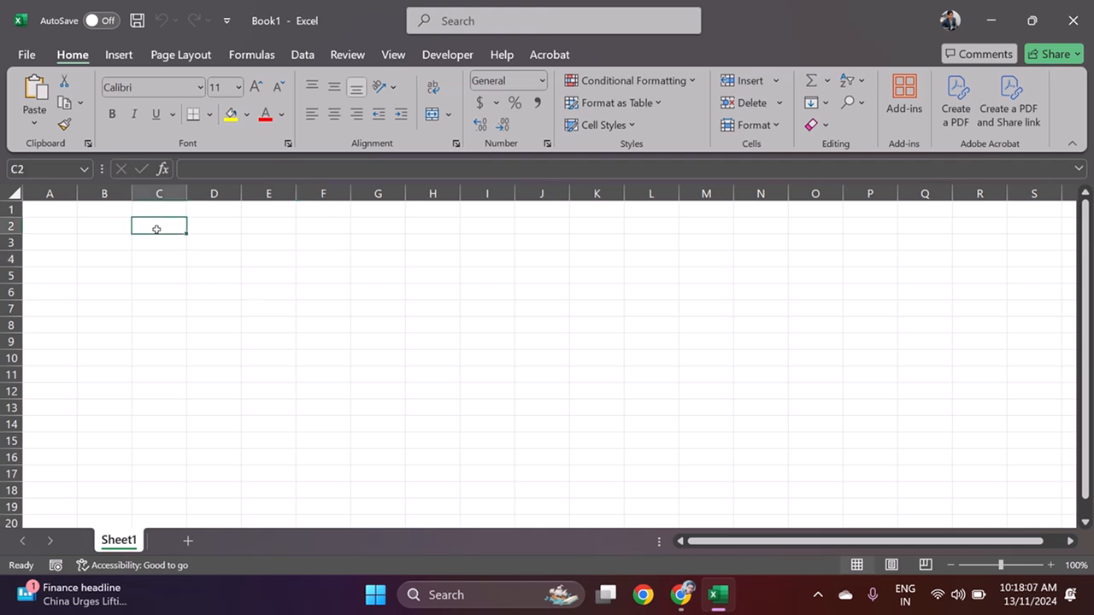
Step: Enter 78 in cell A1 and 90 in cell A2
{"action": "left_click", "coordinate": [64, 209]}
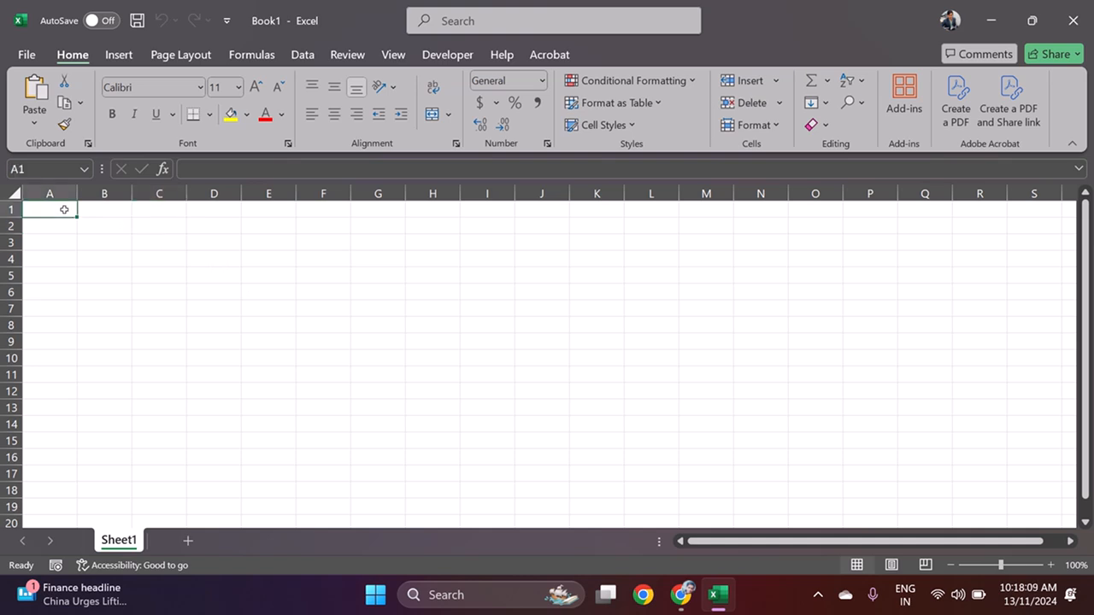
{"action": "type", "text": "78"}
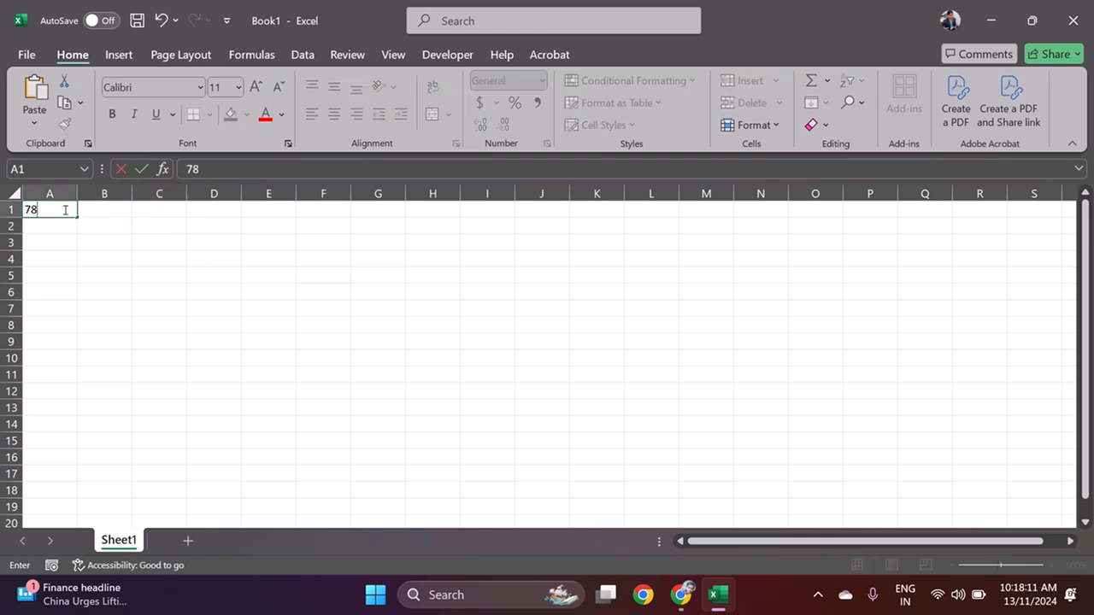
{"action": "key", "text": "Return"}
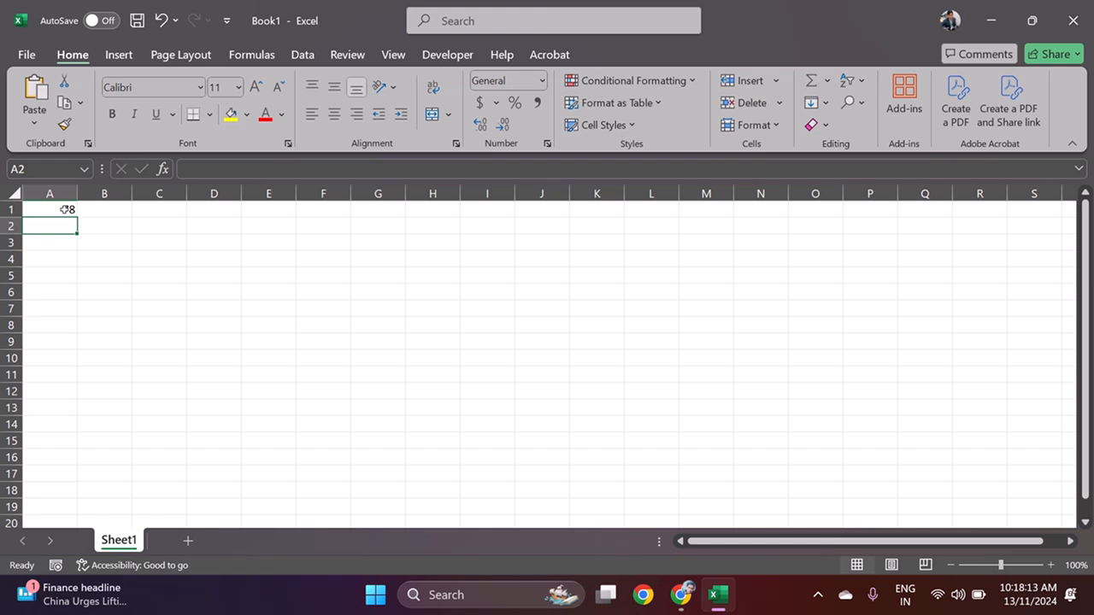
{"action": "type", "text": "90"}
{"action": "key", "text": "Return"}
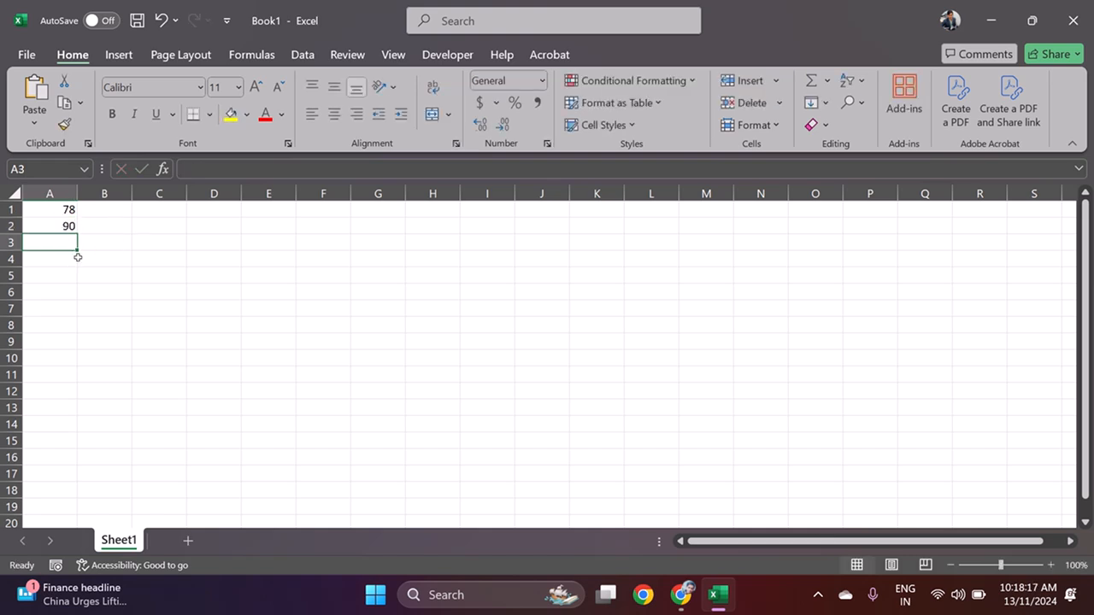
Step: Enter a formula in cell A3 that adds cells A1 and A2 by reference (=A1+A2)
{"action": "type", "text": "="}
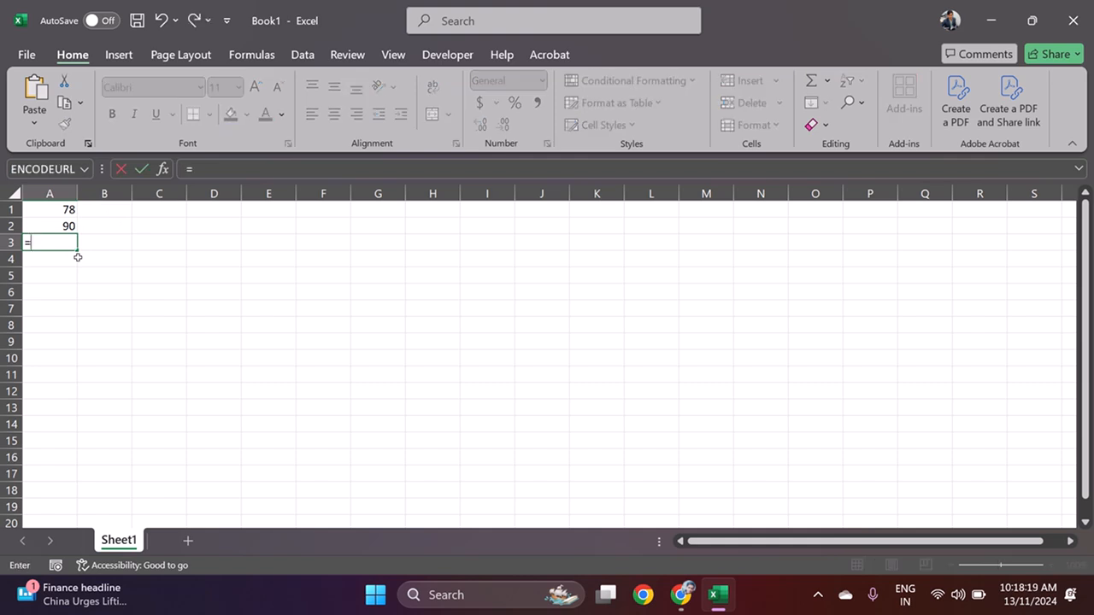
{"action": "left_click", "coordinate": [67, 209]}
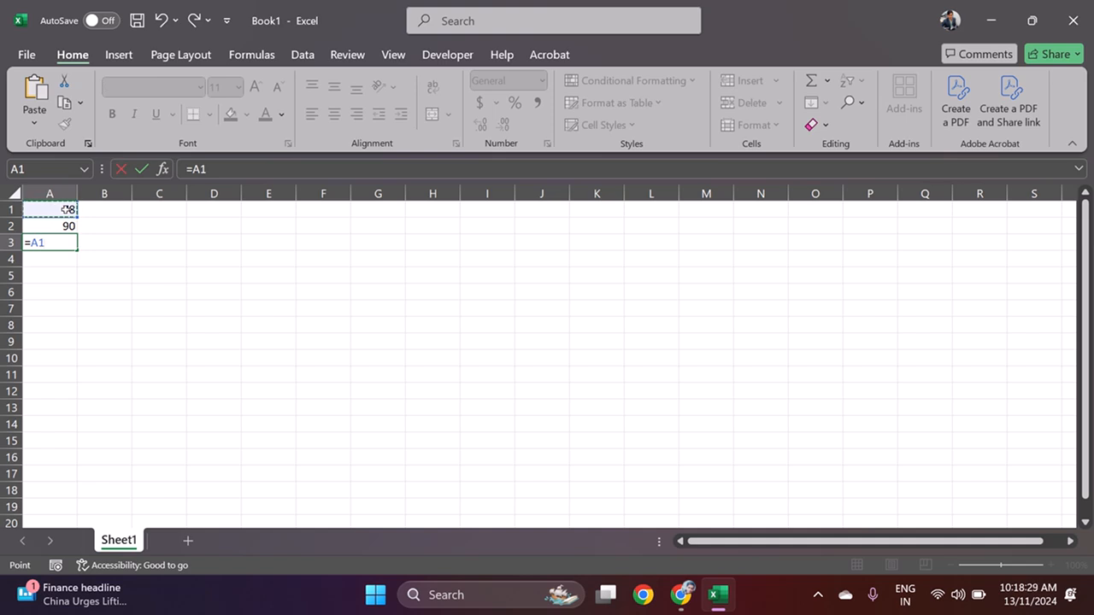
{"action": "type", "text": "+"}
{"action": "left_click", "coordinate": [65, 226]}
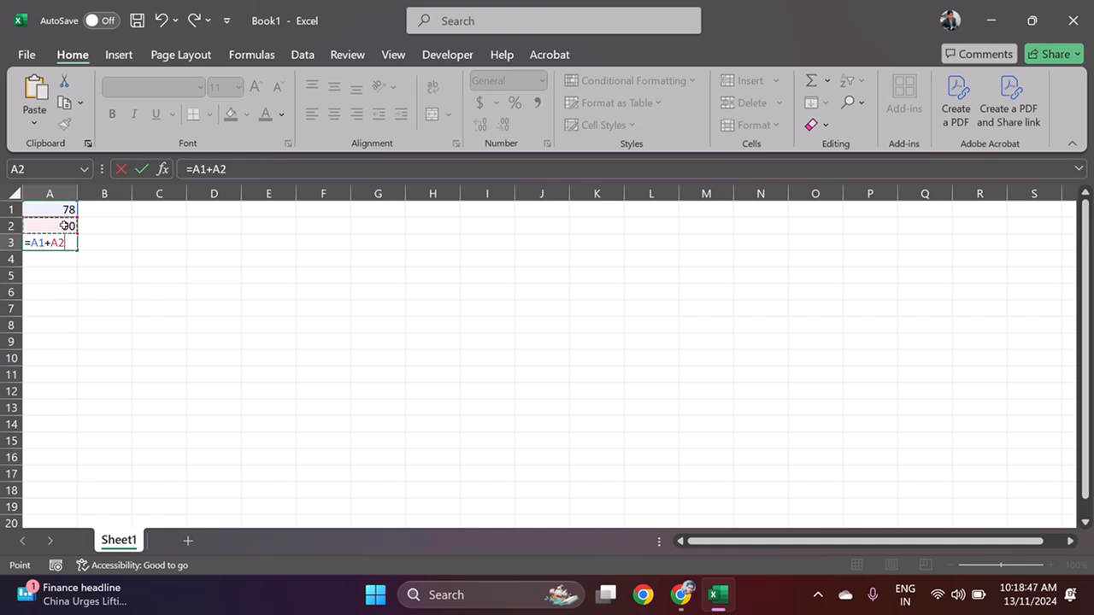
{"action": "key", "text": "Return"}
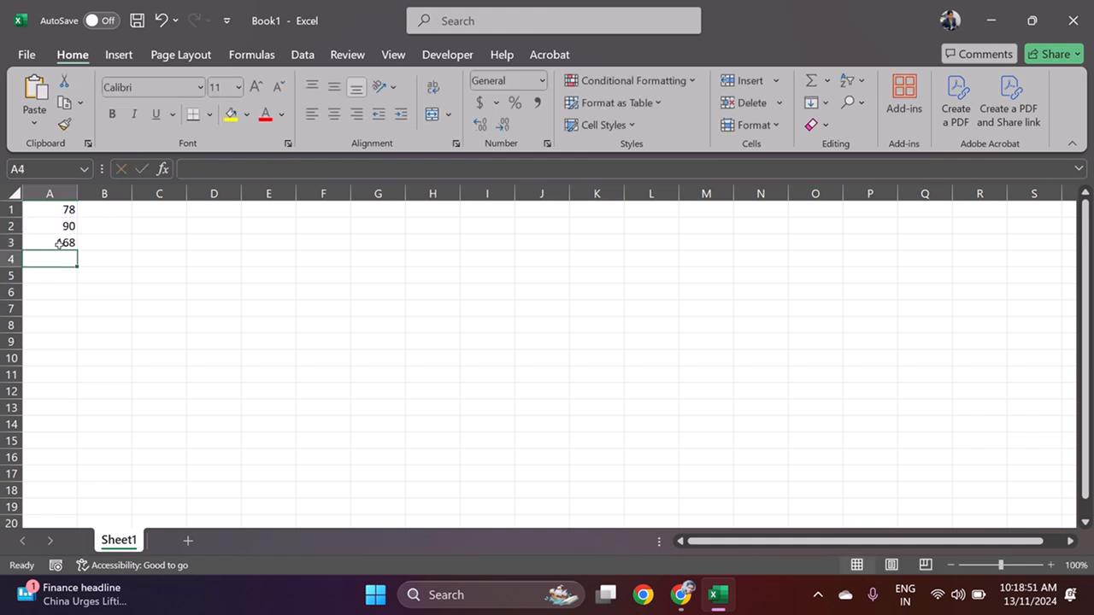
Step: Open the formula in cell A3 to examine its cell references, and leave it unedited
{"action": "double_click", "coordinate": [59, 245]}
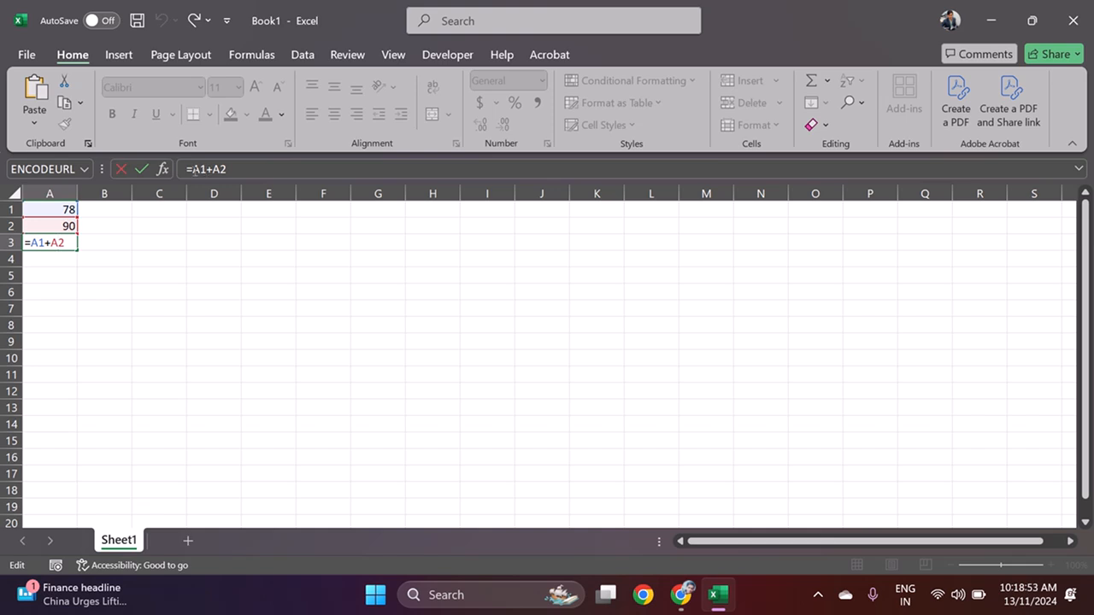
{"action": "left_click", "coordinate": [230, 170]}
{"action": "key", "text": "Return"}
Step: Enter the text hjkd in cell B3 and clear the cell again
{"action": "left_click", "coordinate": [103, 243]}
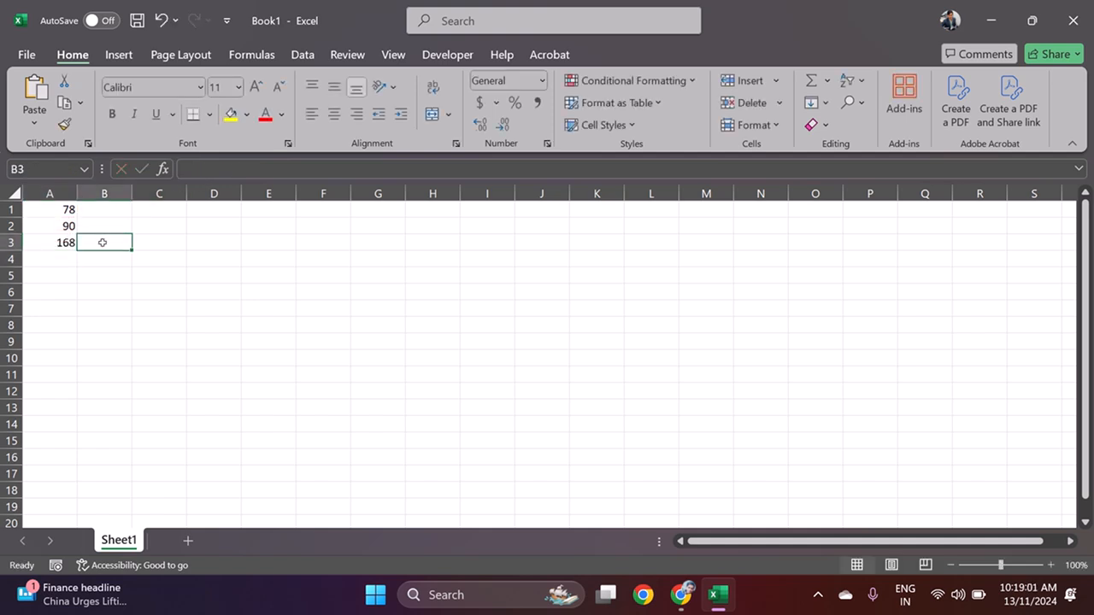
{"action": "type", "text": "hjkd"}
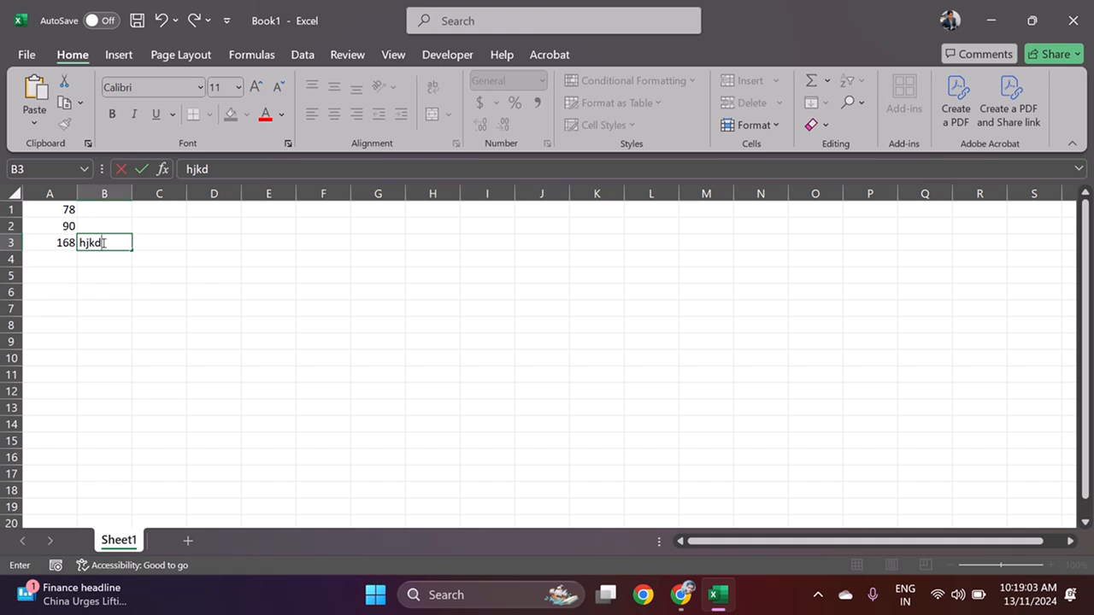
{"action": "key", "text": "shift+Left"}
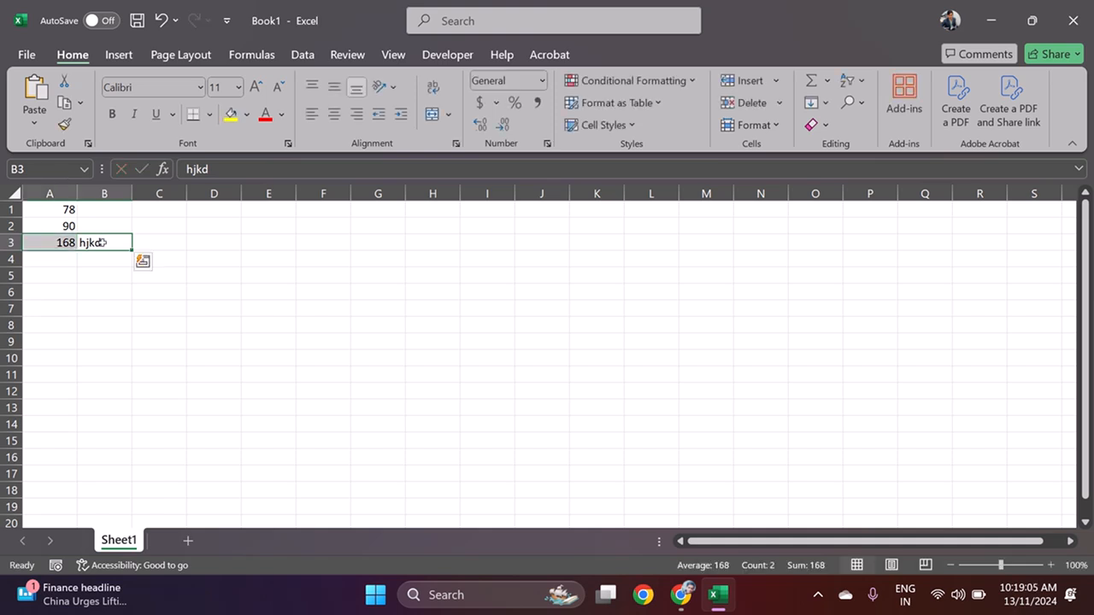
{"action": "left_click", "coordinate": [103, 243]}
{"action": "key", "text": "Delete"}
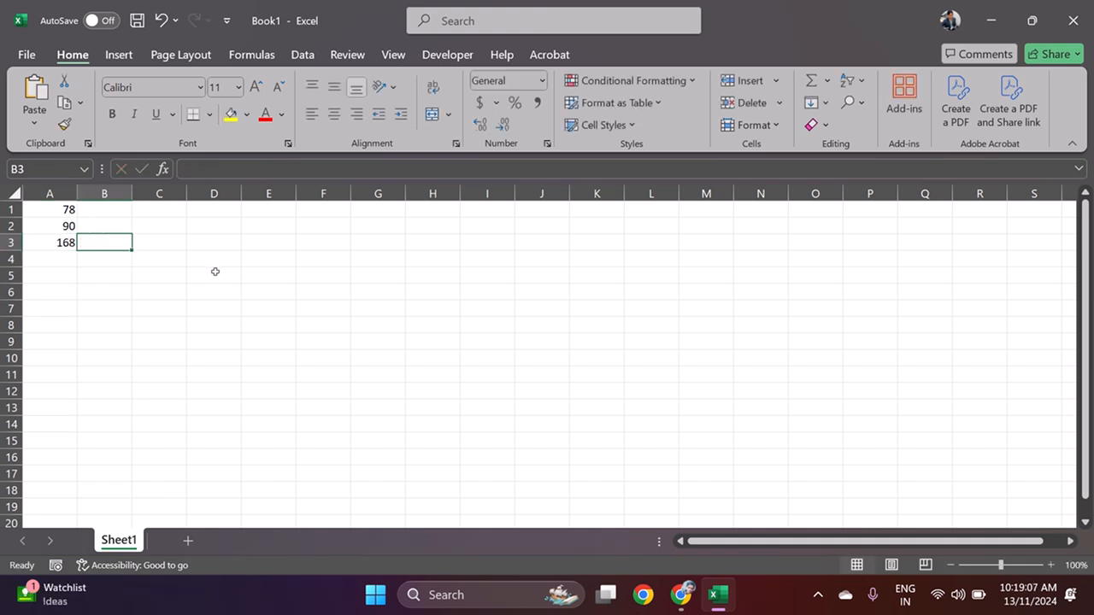
Step: Check what cells A3 and A2 contain, comparing the formula with the plain number
{"action": "left_click", "coordinate": [214, 272]}
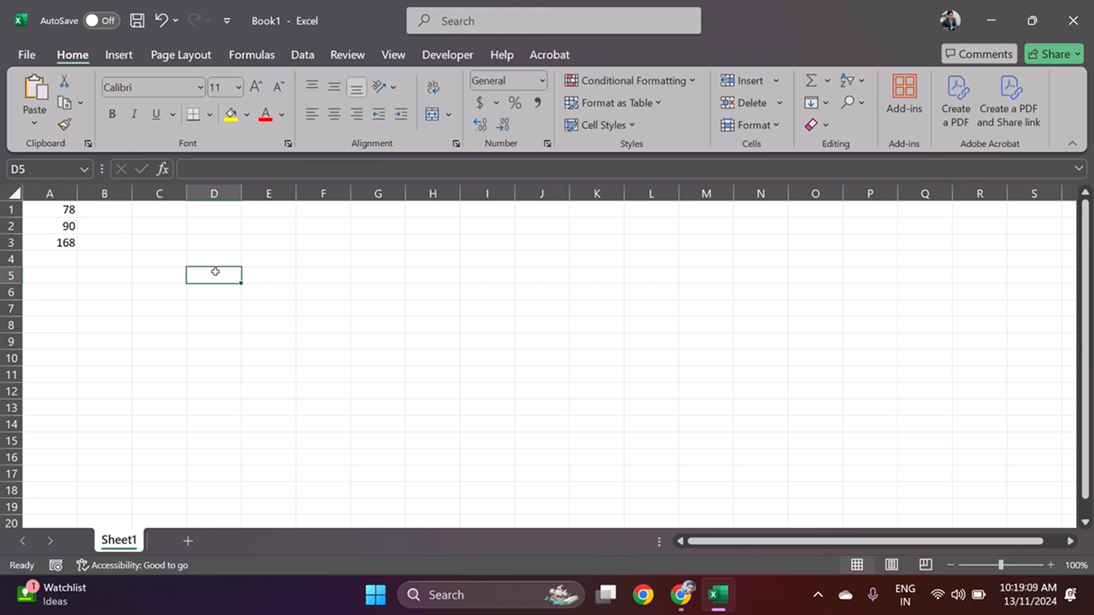
{"action": "left_click", "coordinate": [64, 239]}
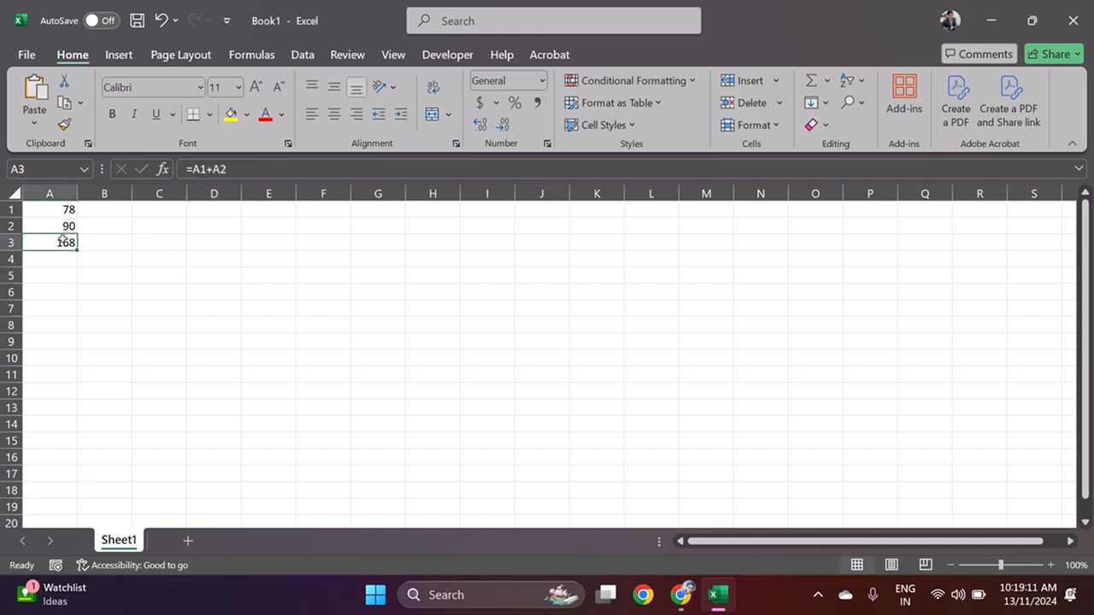
{"action": "left_click", "coordinate": [66, 222]}
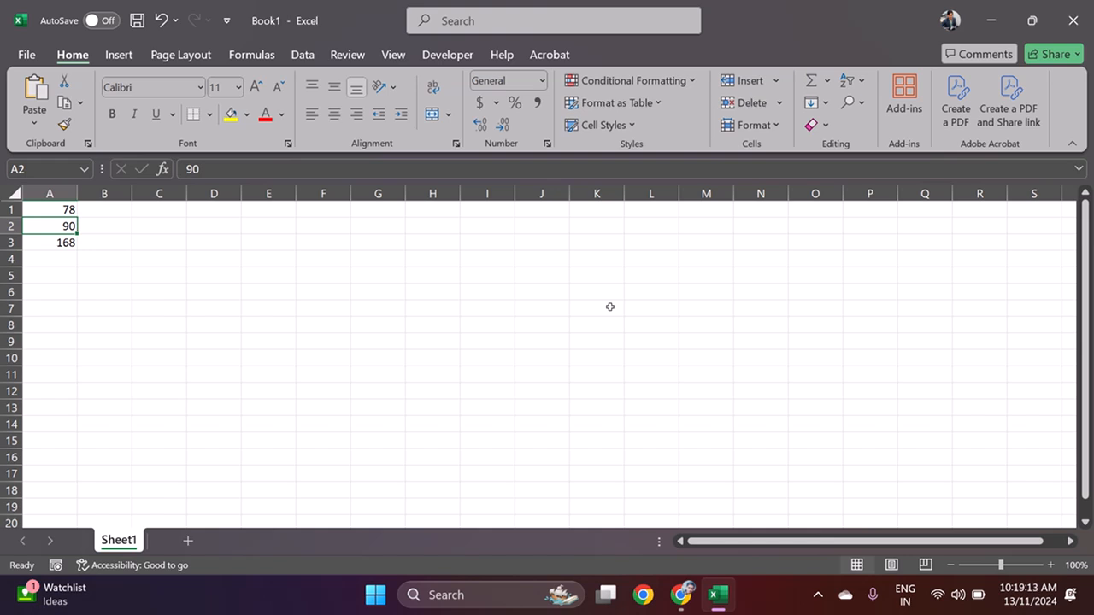
Step: Replace the inputs of the addition with 90 in cell A1 and 38 in cell A2
{"action": "left_click", "coordinate": [1050, 565]}
{"action": "left_click", "coordinate": [1050, 565]}
{"action": "left_click", "coordinate": [1050, 565]}
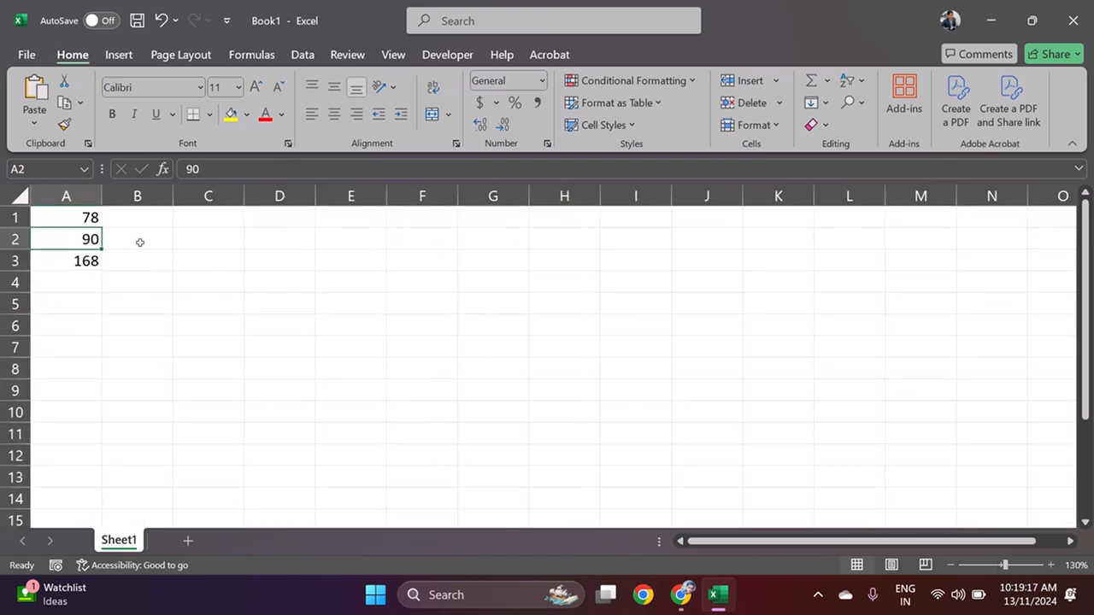
{"action": "left_click", "coordinate": [88, 219]}
{"action": "type", "text": "90"}
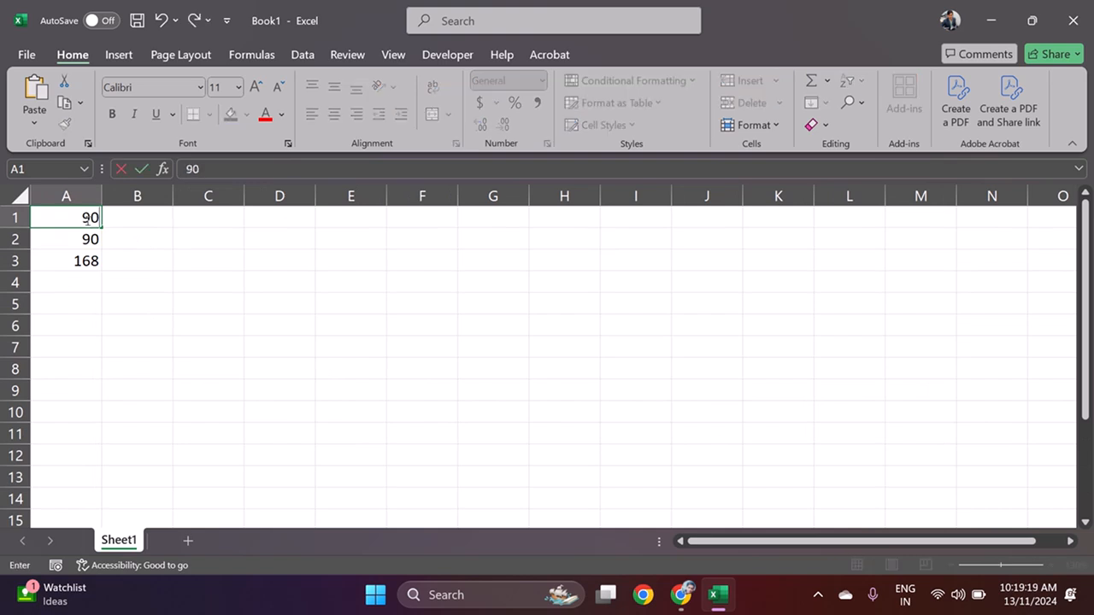
{"action": "key", "text": "Return"}
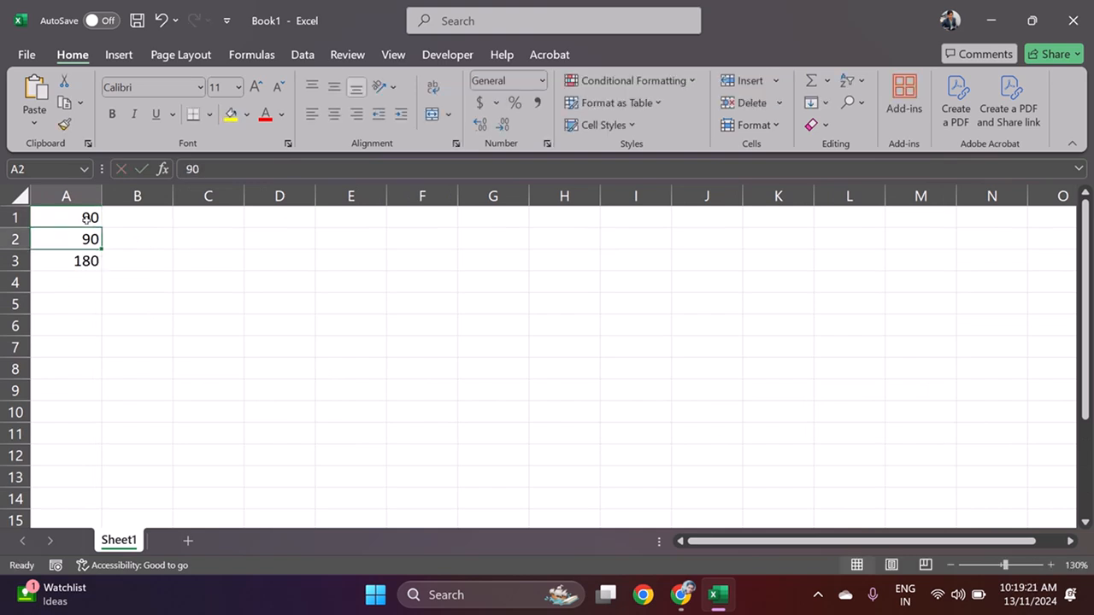
{"action": "key", "text": "Down"}
{"action": "key", "text": "Up"}
{"action": "type", "text": "38"}
{"action": "key", "text": "Return"}
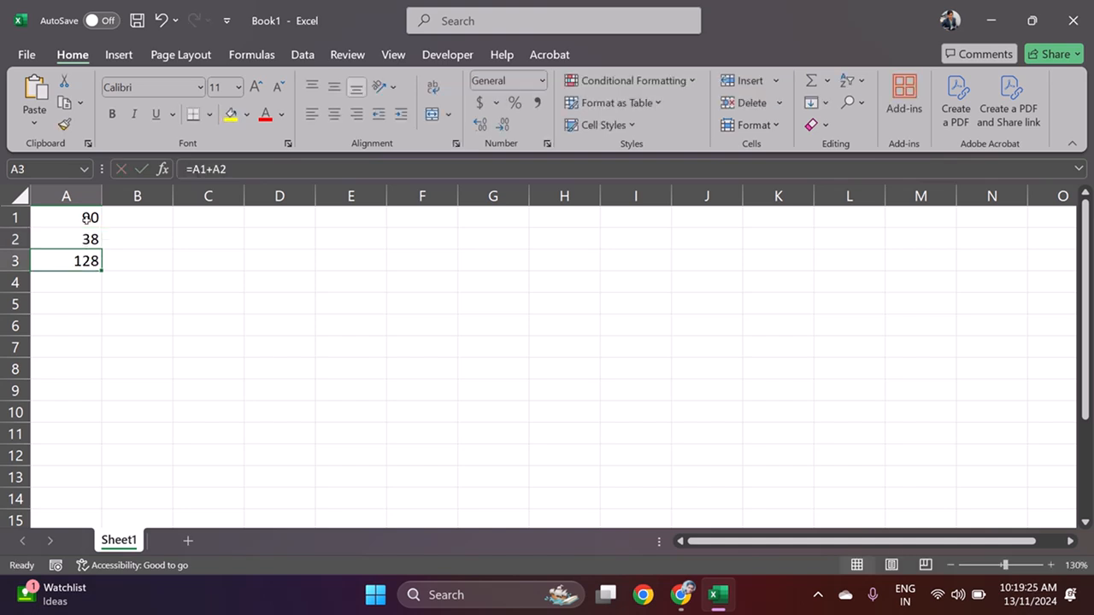
Step: Review the addition formula in cell A3 and the cells it refers to, without changing it
{"action": "left_click", "coordinate": [239, 267]}
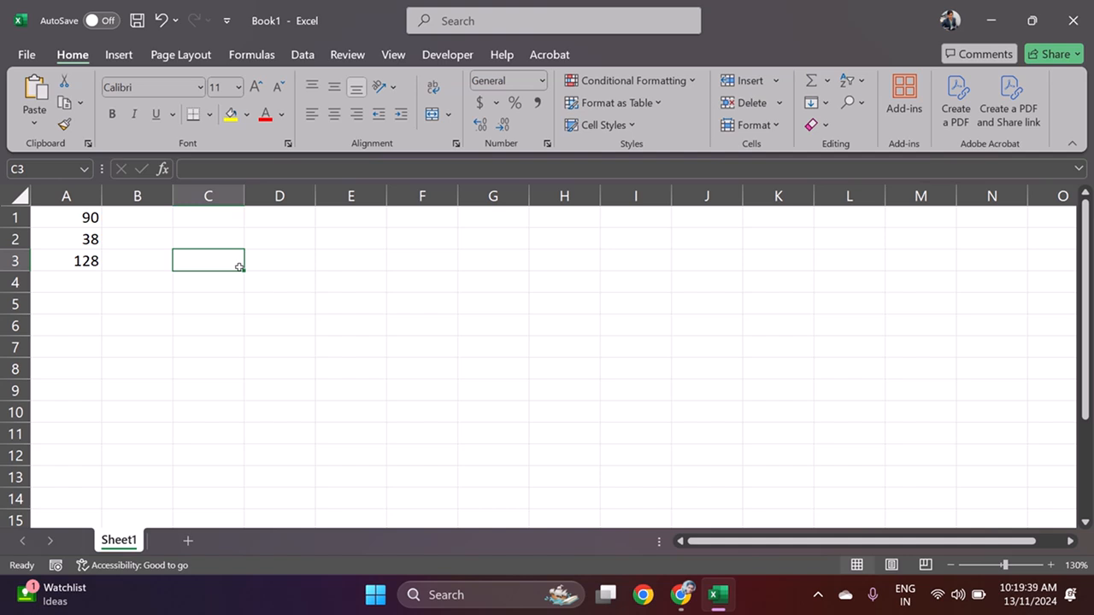
{"action": "left_click", "coordinate": [93, 259]}
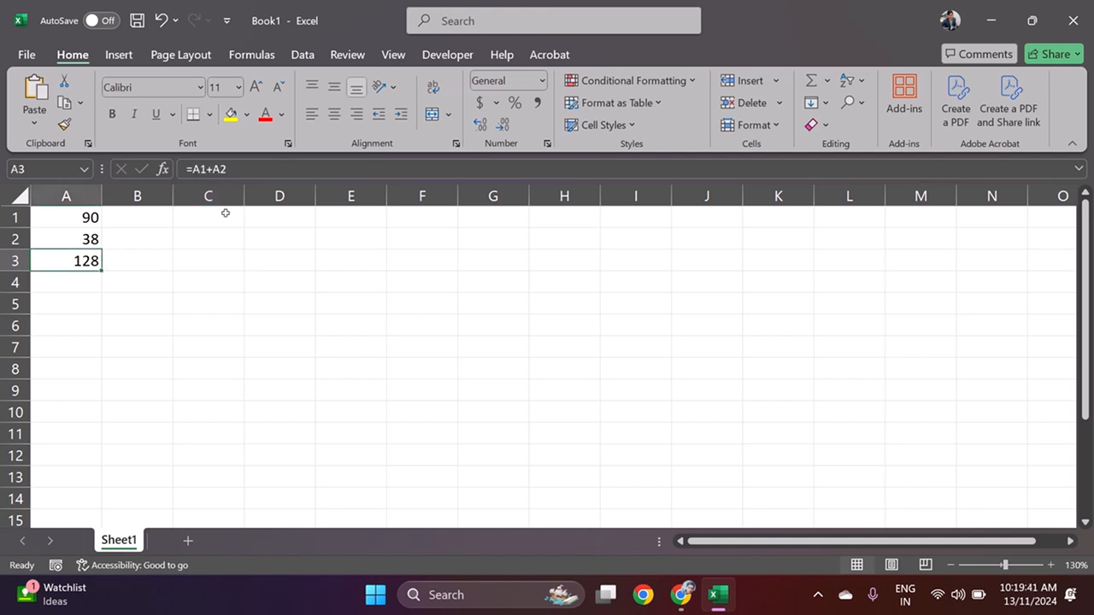
{"action": "double_click", "coordinate": [89, 259]}
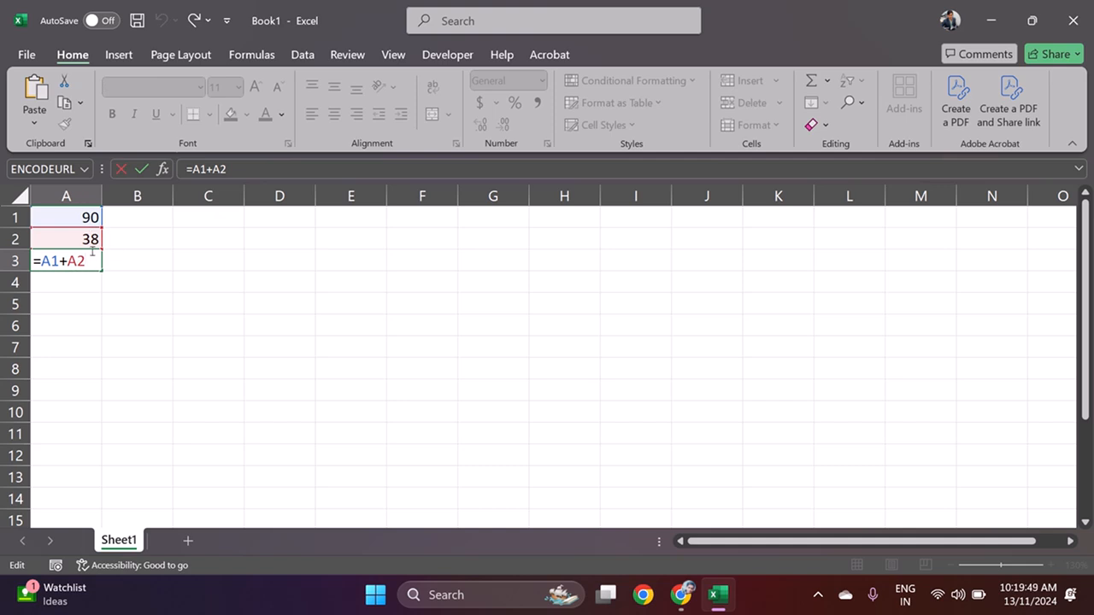
{"action": "key", "text": "ctrl+Return"}
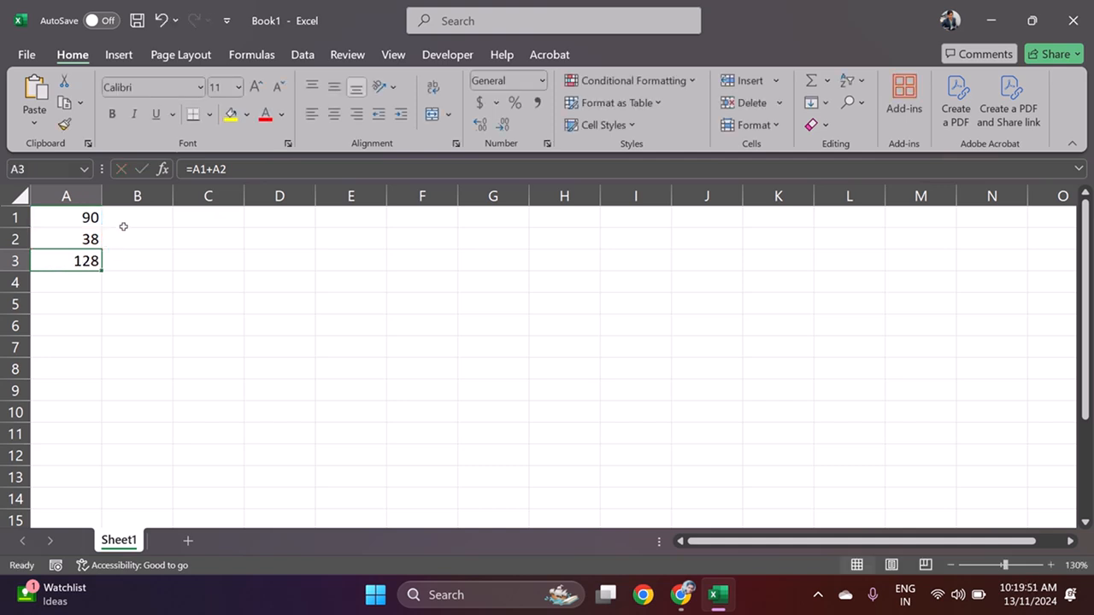
{"action": "left_click", "coordinate": [127, 220]}
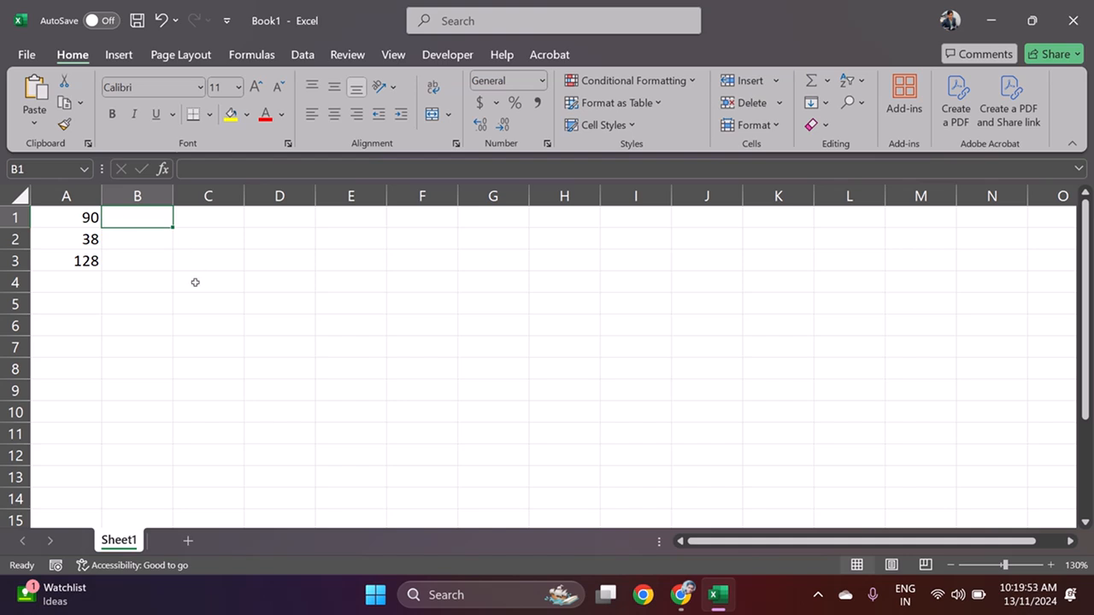
{"action": "left_click", "coordinate": [131, 261]}
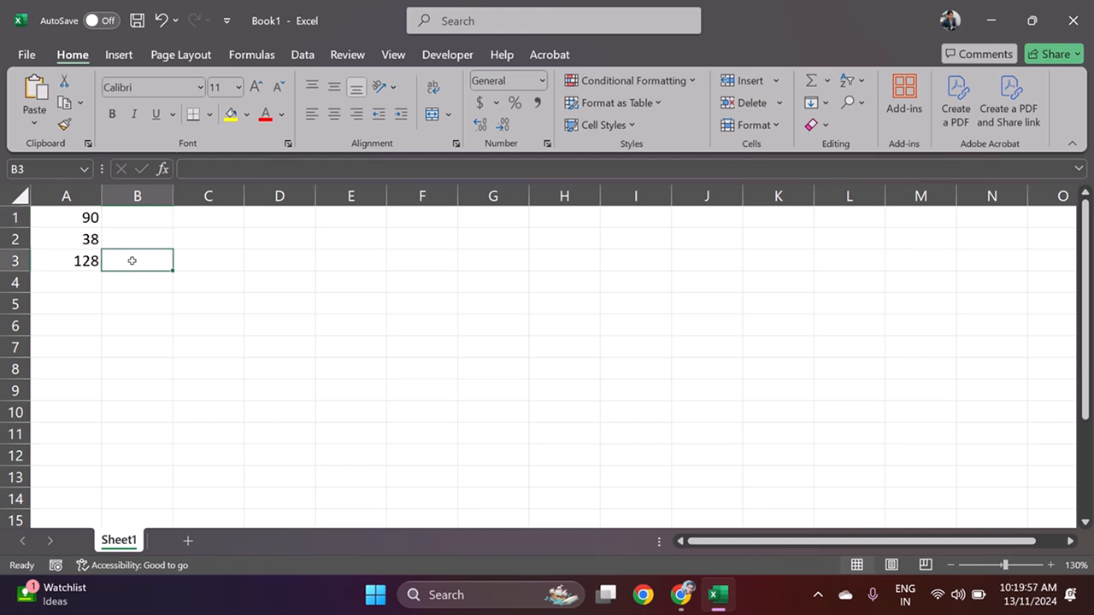
{"action": "left_click", "coordinate": [77, 257]}
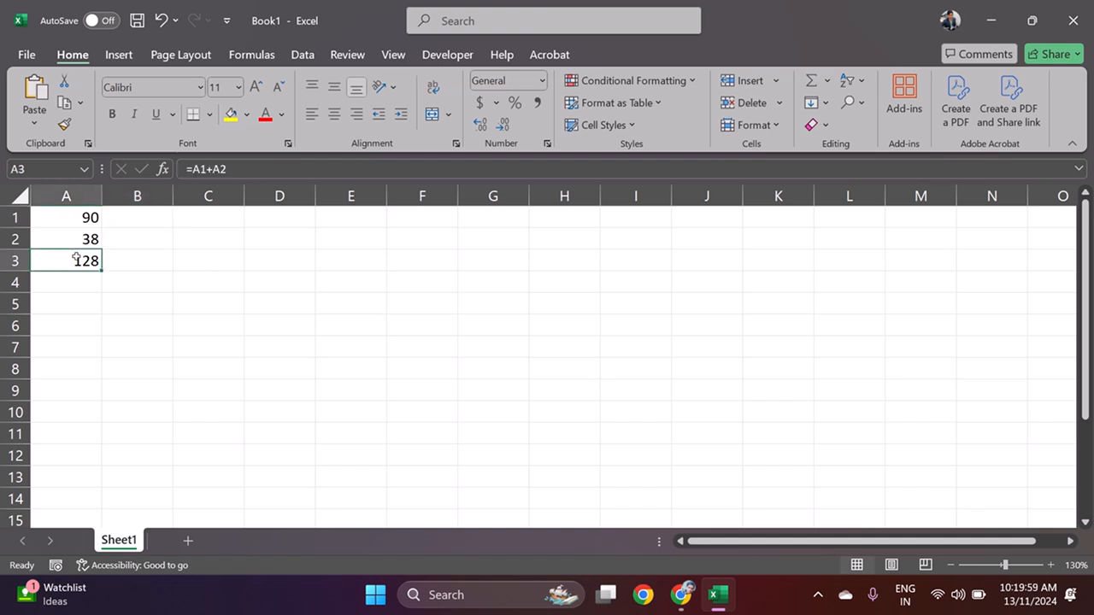
Step: Add cells A1 and A2 in cell B3 with the formula =SUM(A1,A2)
{"action": "left_click", "coordinate": [114, 264]}
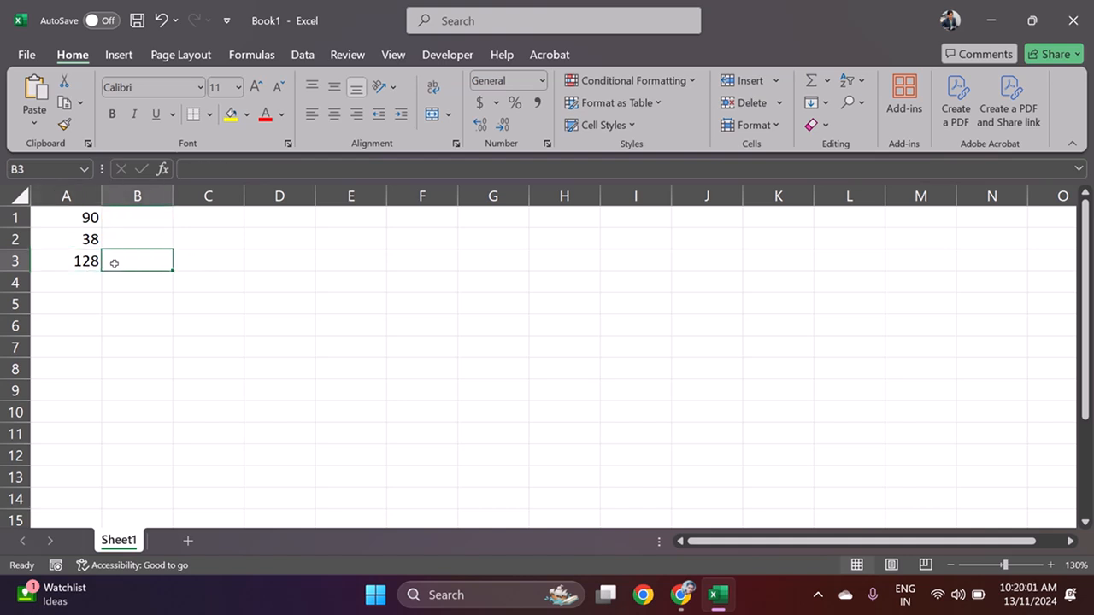
{"action": "type", "text": "="}
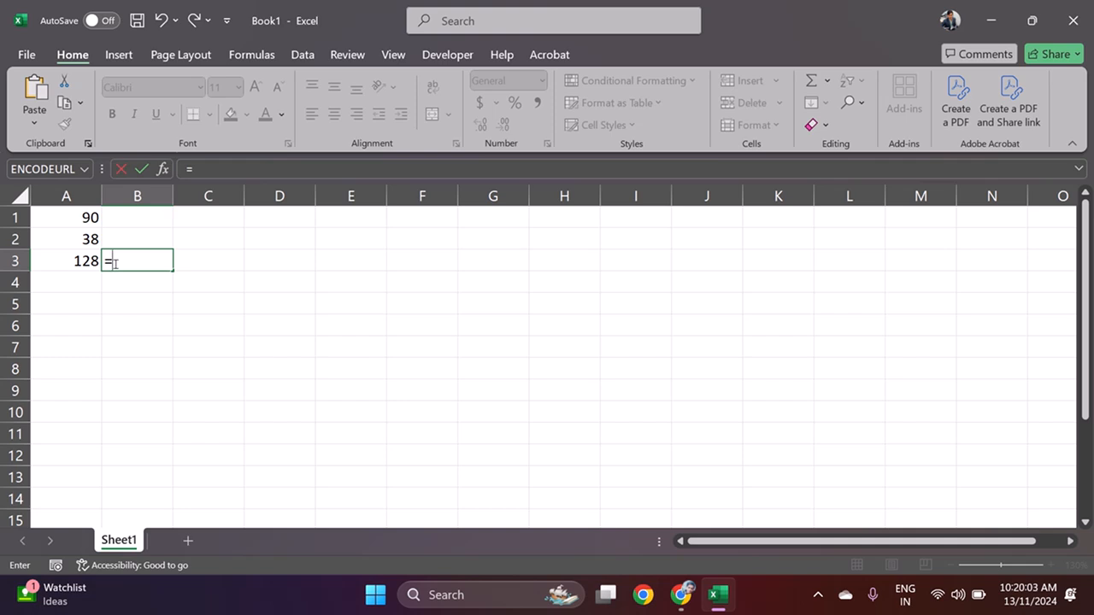
{"action": "type", "text": "s"}
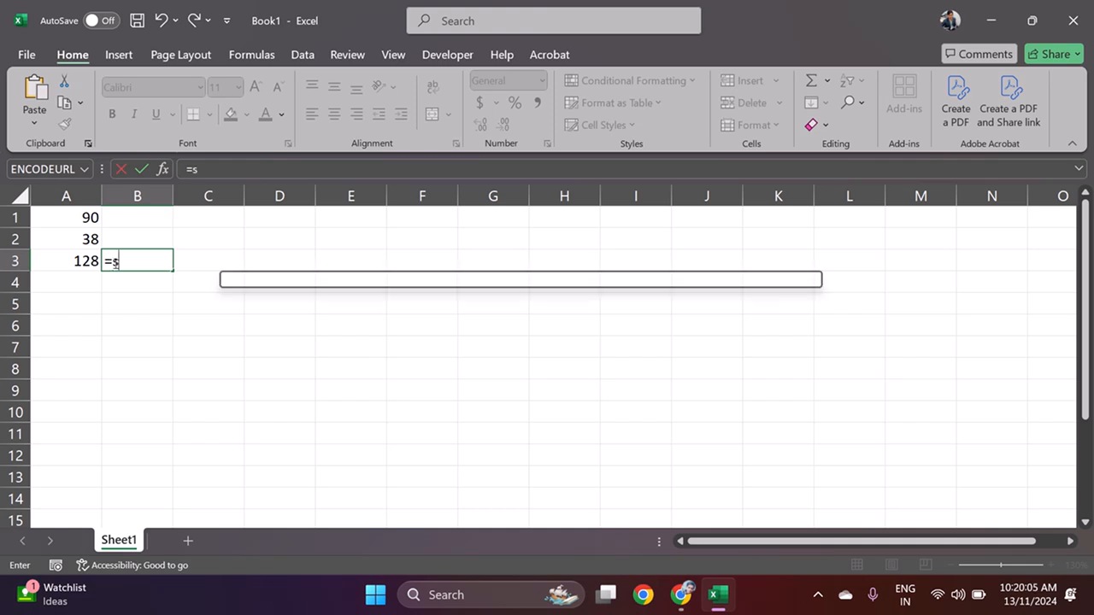
{"action": "type", "text": "um"}
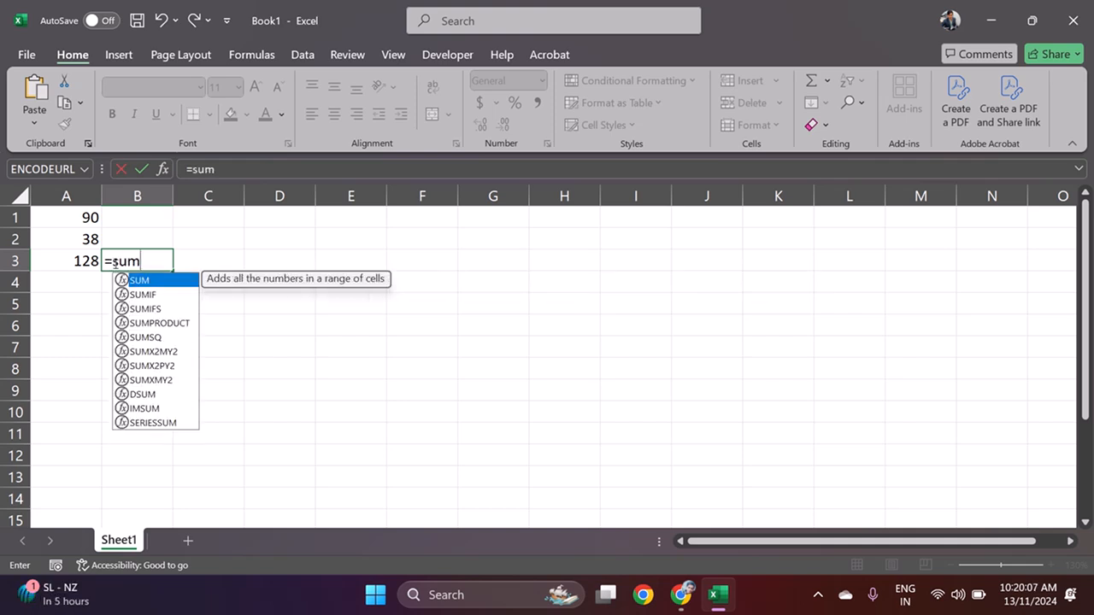
{"action": "type", "text": "("}
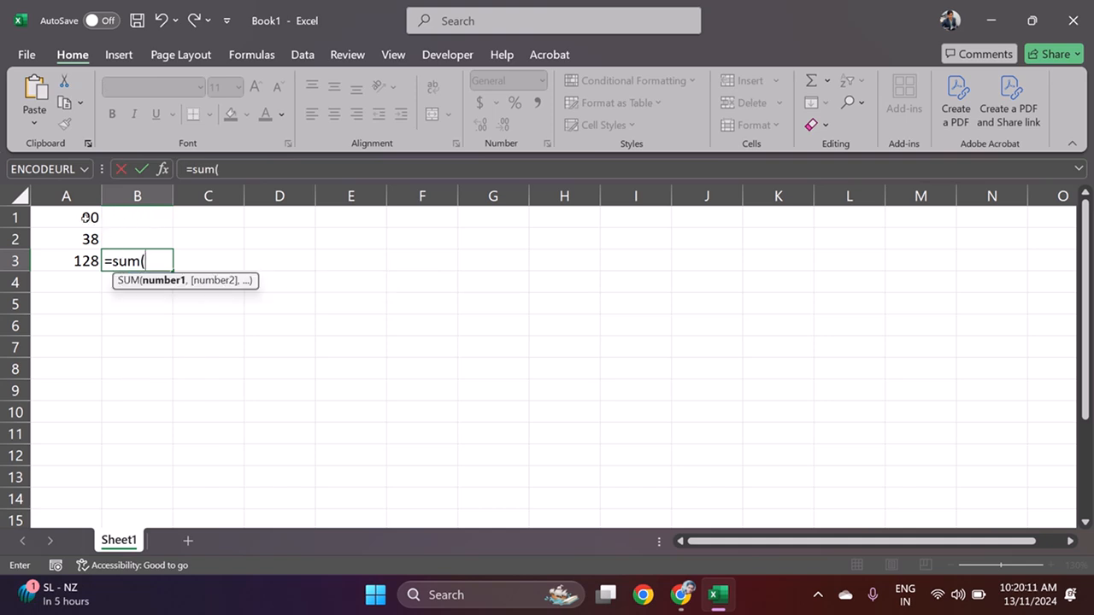
{"action": "type", "text": "a1,"}
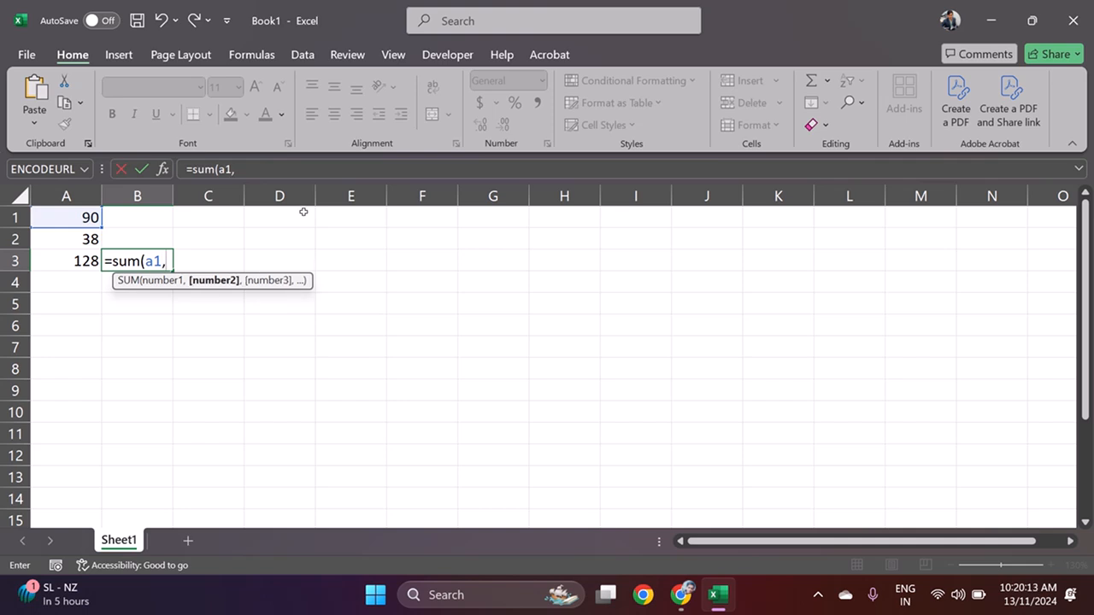
{"action": "type", "text": "a2)"}
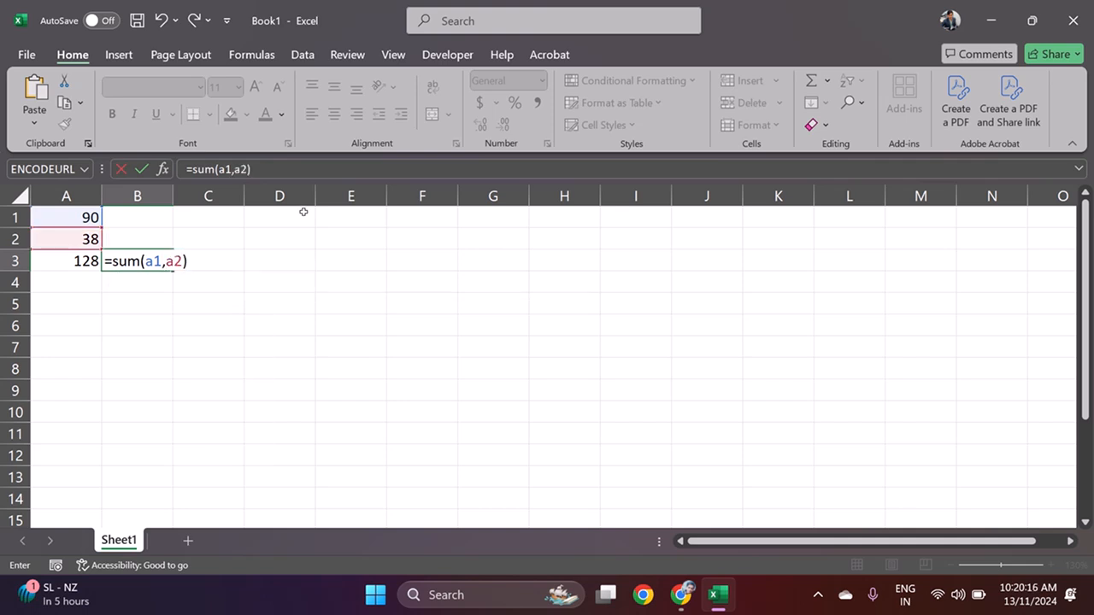
{"action": "key", "text": "Return"}
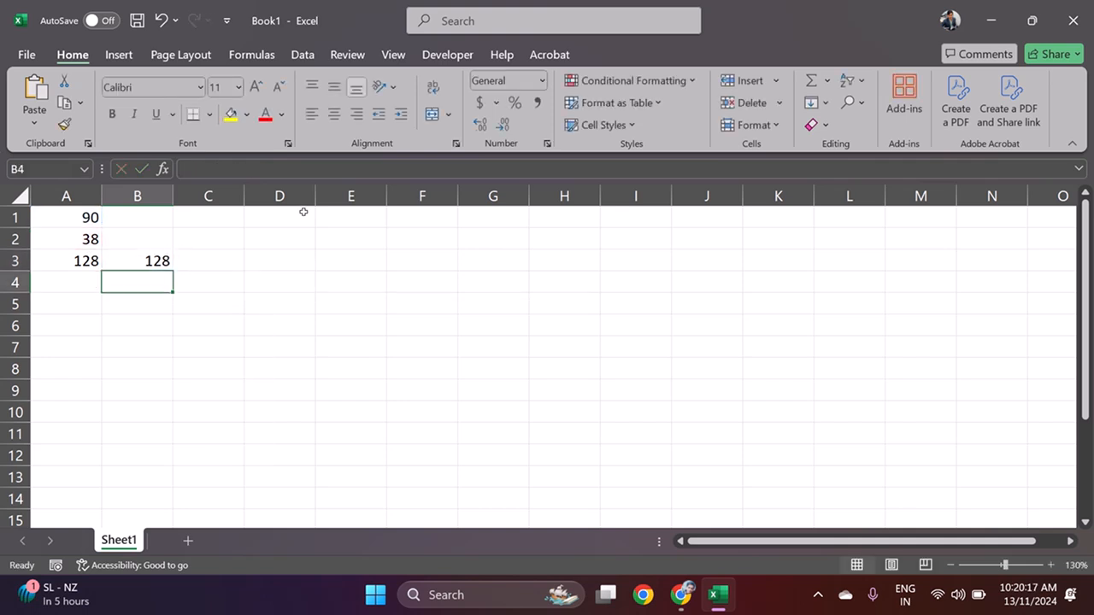
Step: Replace the formula in cell B3 with the range version =SUM(A1:A2)
{"action": "key", "text": "Up"}
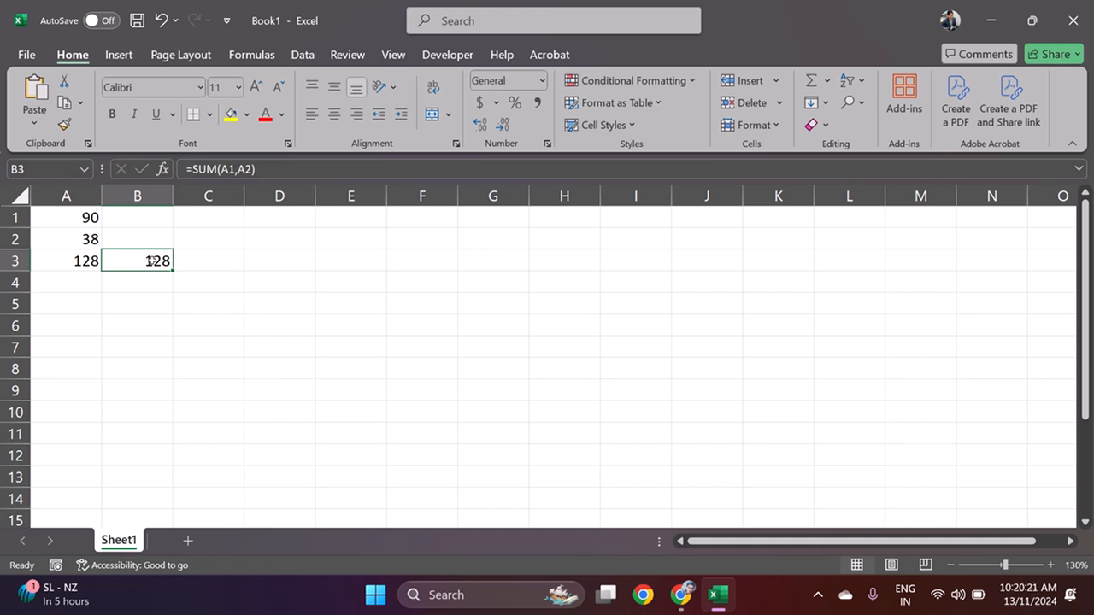
{"action": "type", "text": "=sum"}
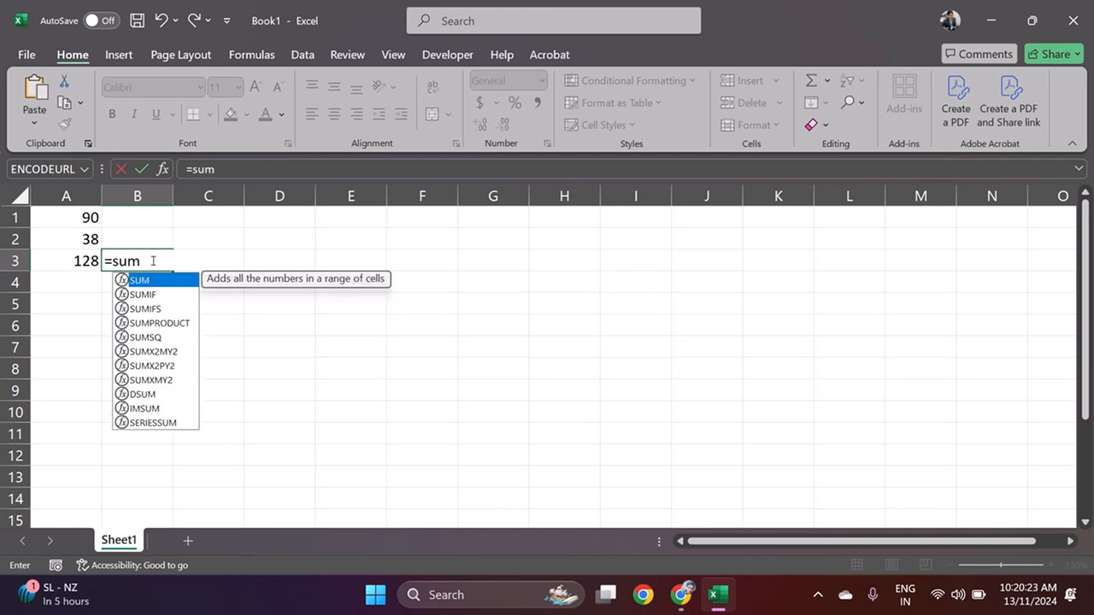
{"action": "type", "text": "("}
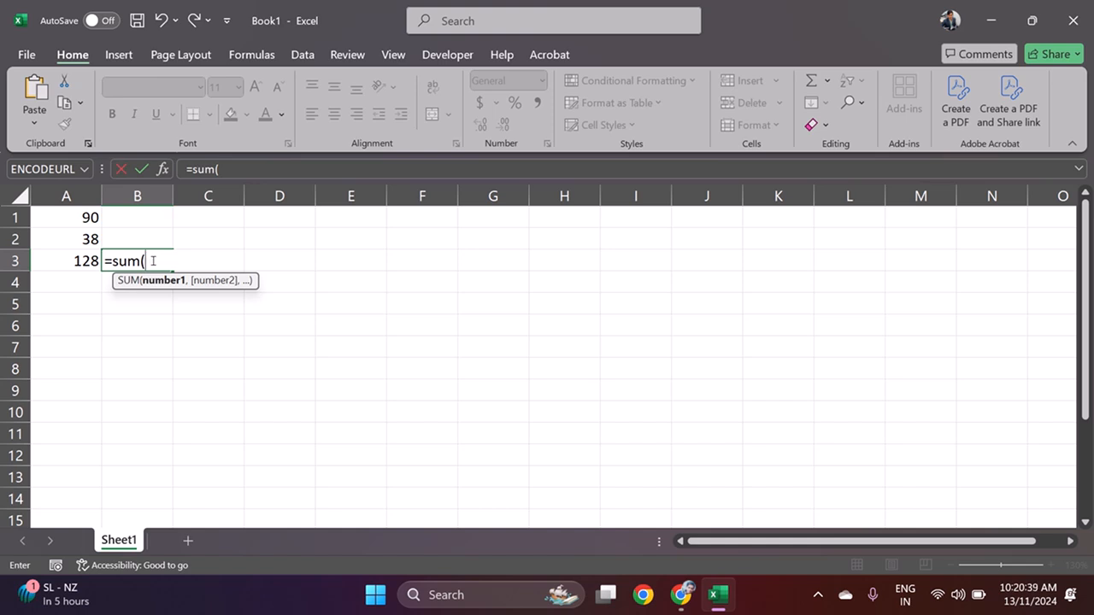
{"action": "left_click_drag", "start_coordinate": [90, 213], "coordinate": [87, 239]}
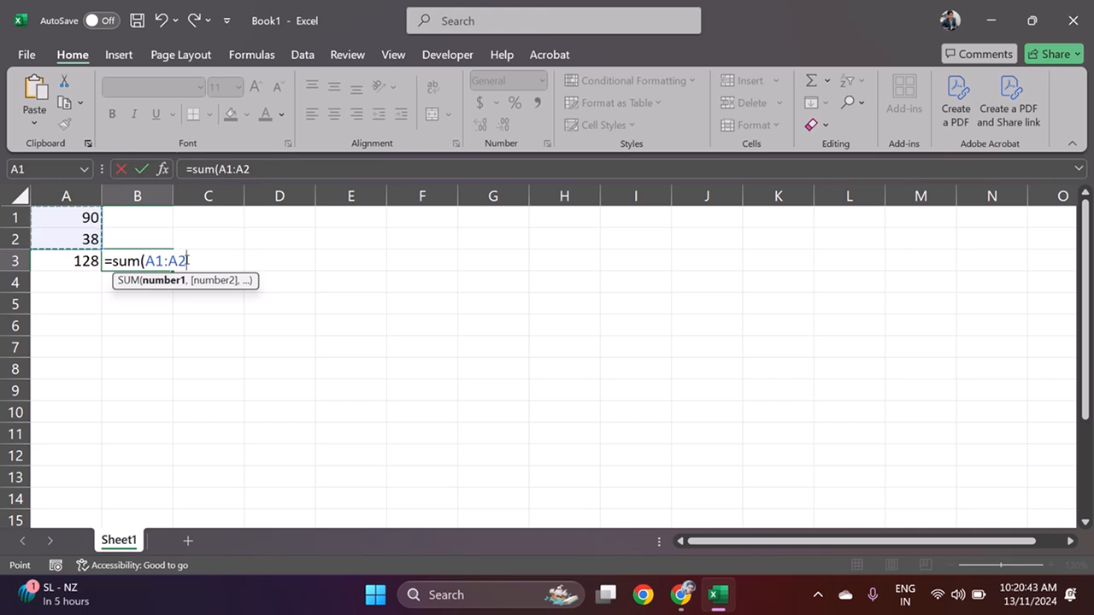
{"action": "left_click", "coordinate": [165, 262]}
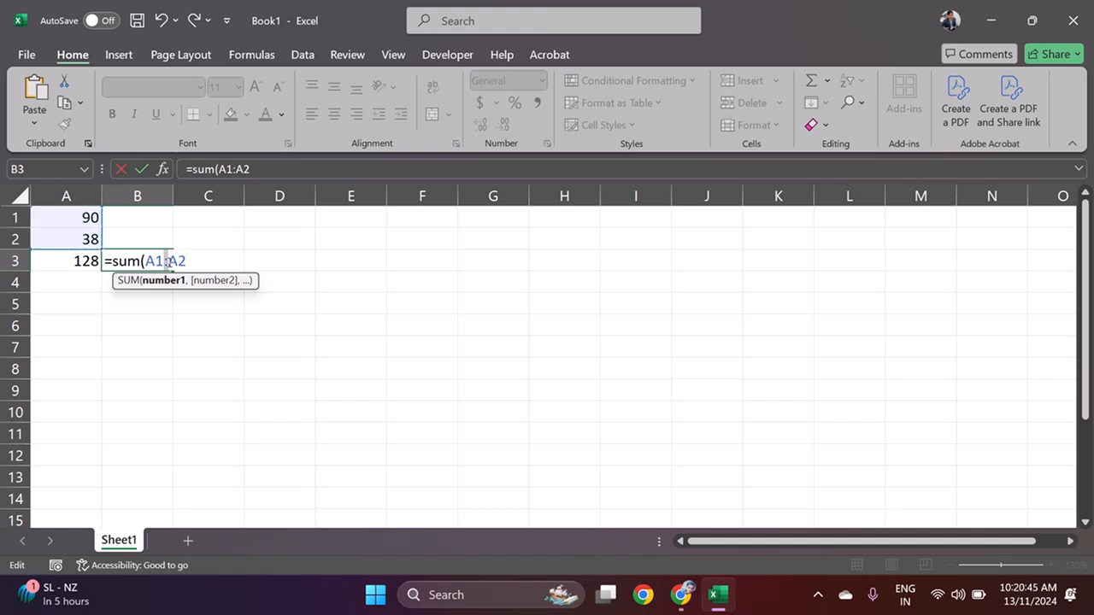
{"action": "left_click", "coordinate": [204, 261]}
{"action": "type", "text": ")"}
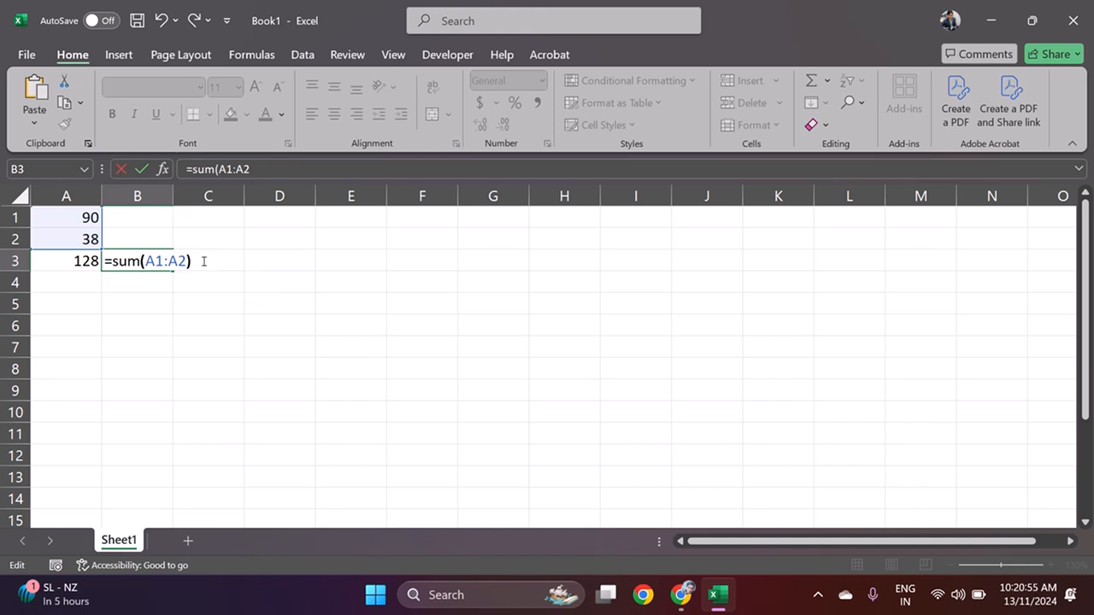
{"action": "key", "text": "Return"}
{"action": "key", "text": "Up"}
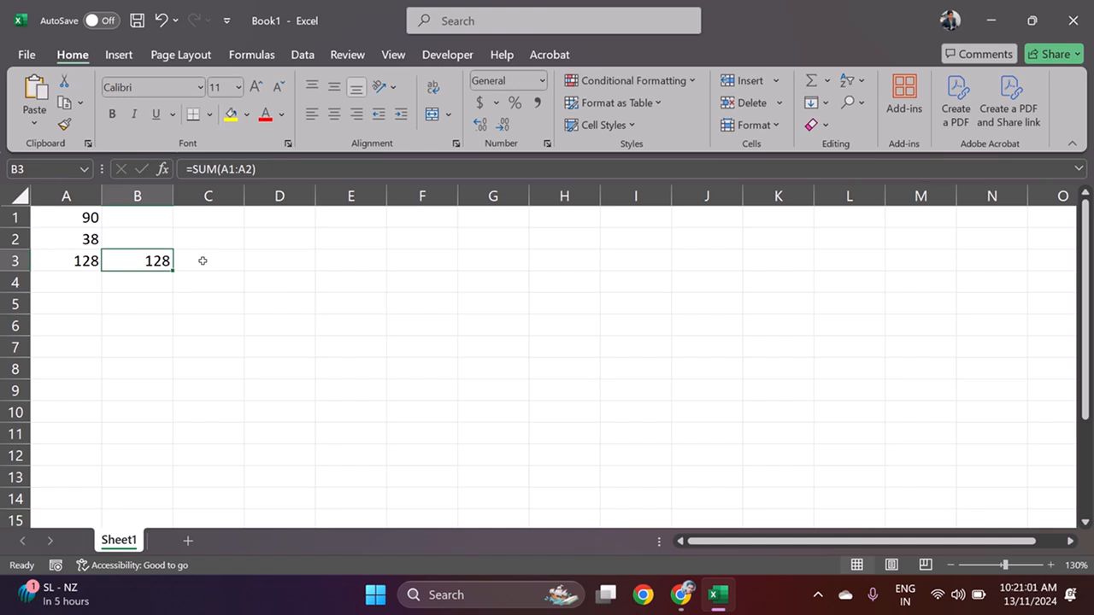
Step: Clear the addition formula from cell A3 and try AutoSum there on the two numbers above
{"action": "left_click", "coordinate": [73, 262]}
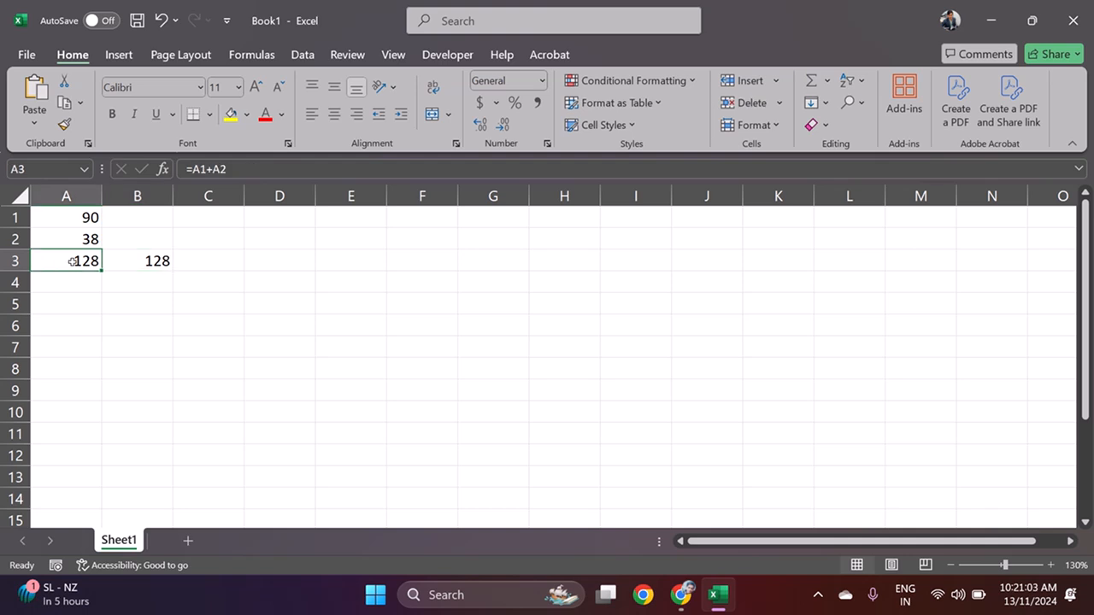
{"action": "key", "text": "Delete"}
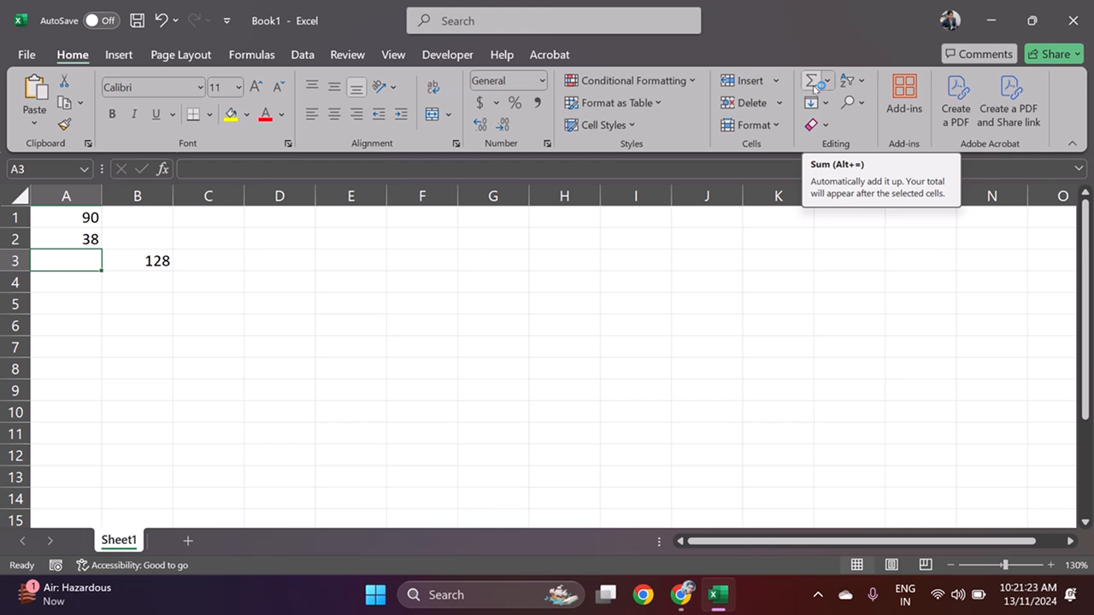
{"action": "left_click", "coordinate": [812, 82]}
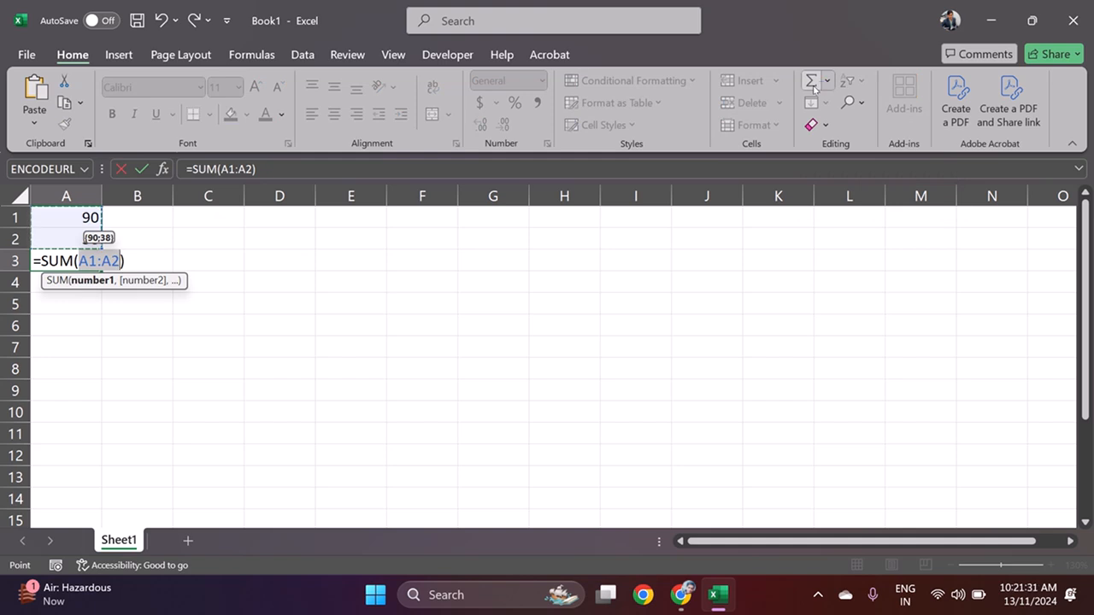
{"action": "left_click", "coordinate": [812, 82]}
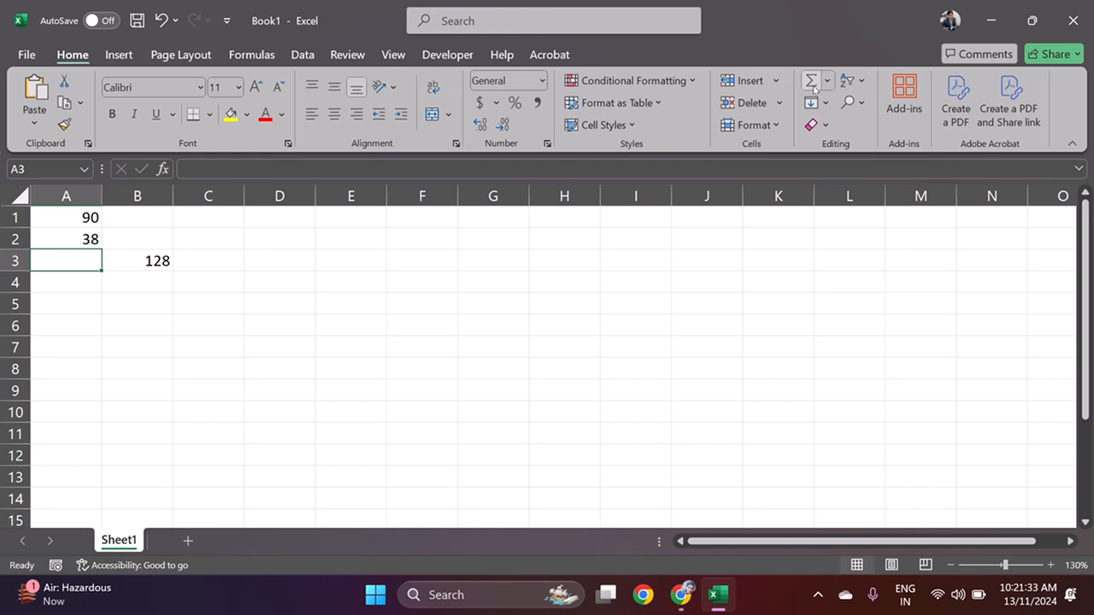
{"action": "left_click", "coordinate": [118, 310]}
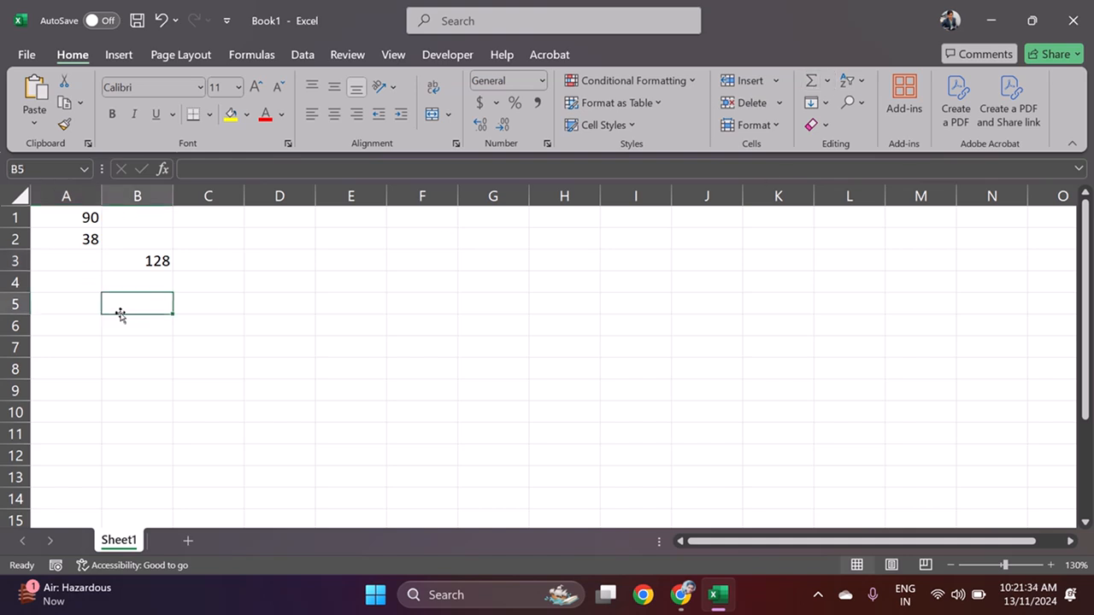
Step: Enter 67 in cell A3 as a third number in the column
{"action": "left_click", "coordinate": [92, 267]}
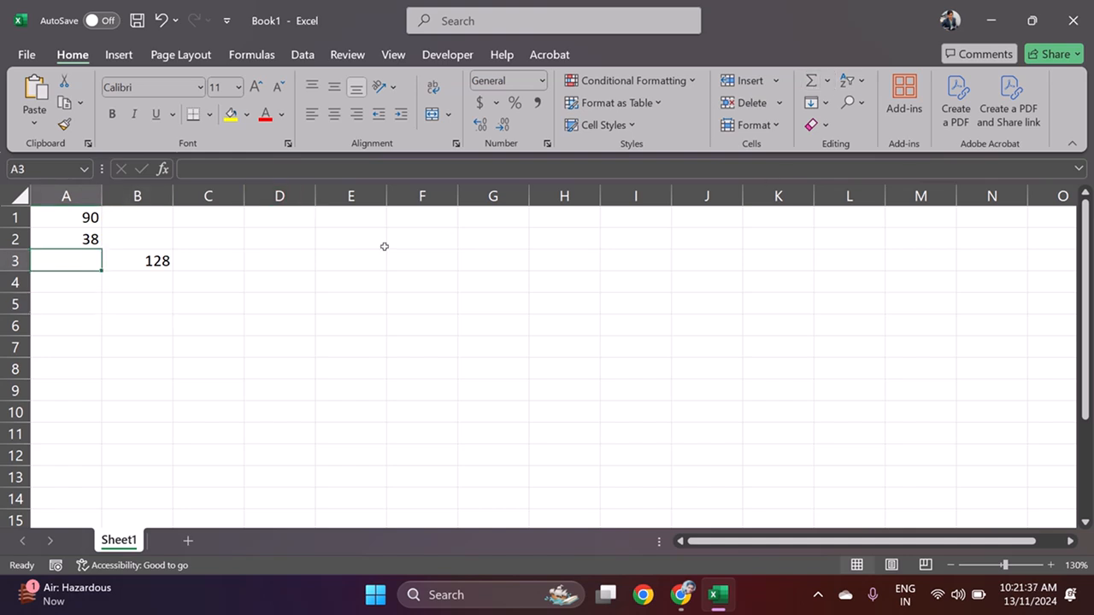
{"action": "type", "text": "67"}
{"action": "key", "text": "Return"}
{"action": "key", "text": "Return"}
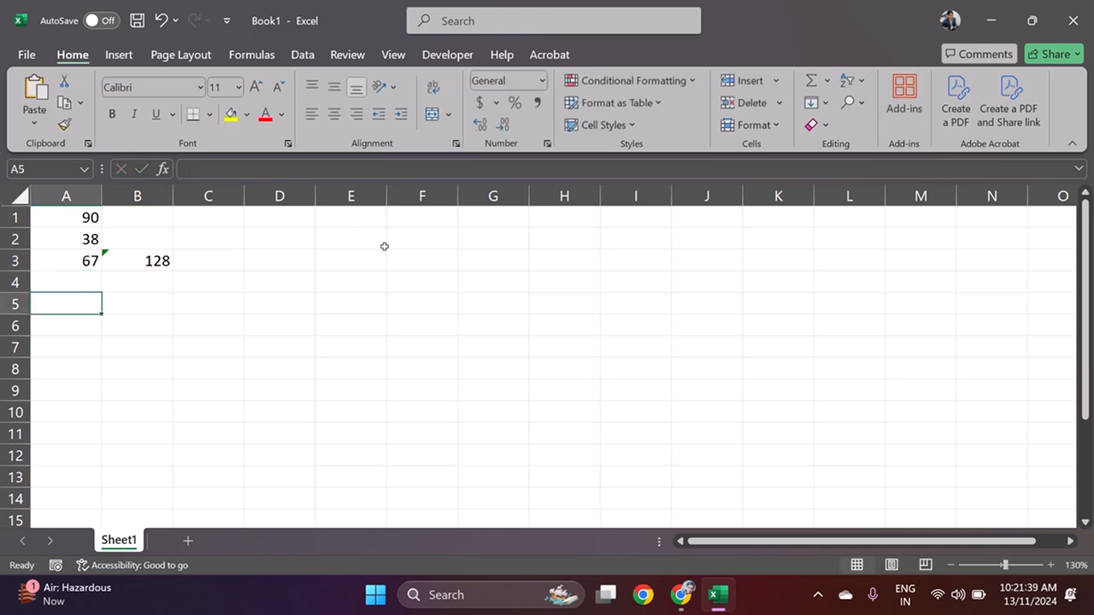
Step: Total the three numbers of column A in cell A4 with AutoSum, using =SUM(A1:A3)
{"action": "key", "text": "Up"}
{"action": "key", "text": "Up"}
{"action": "key", "text": "Up"}
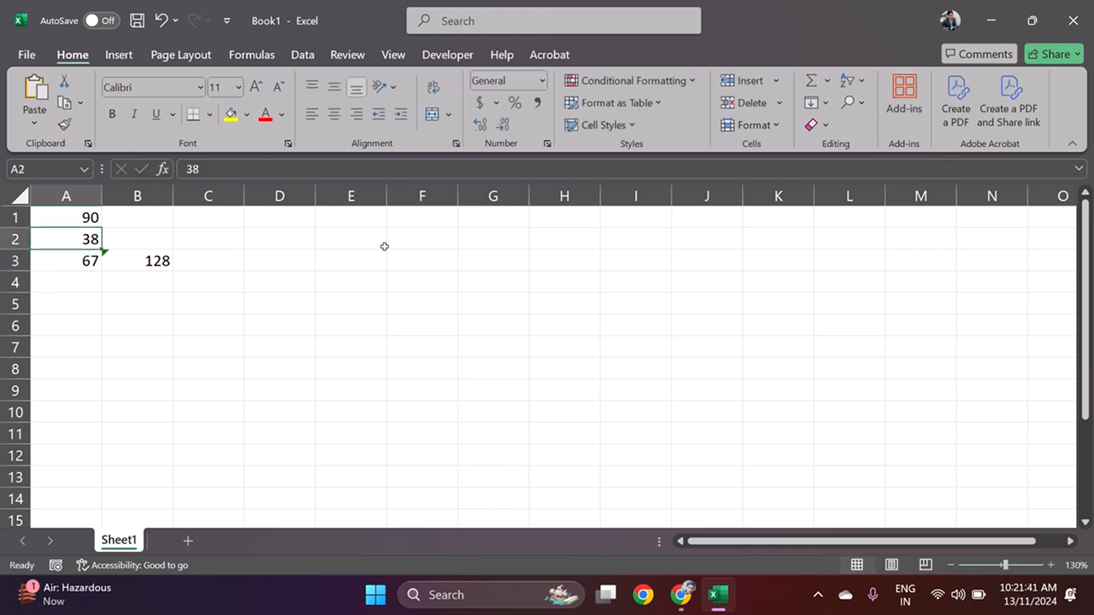
{"action": "key", "text": "Up"}
{"action": "key", "text": "Down"}
{"action": "key", "text": "Down"}
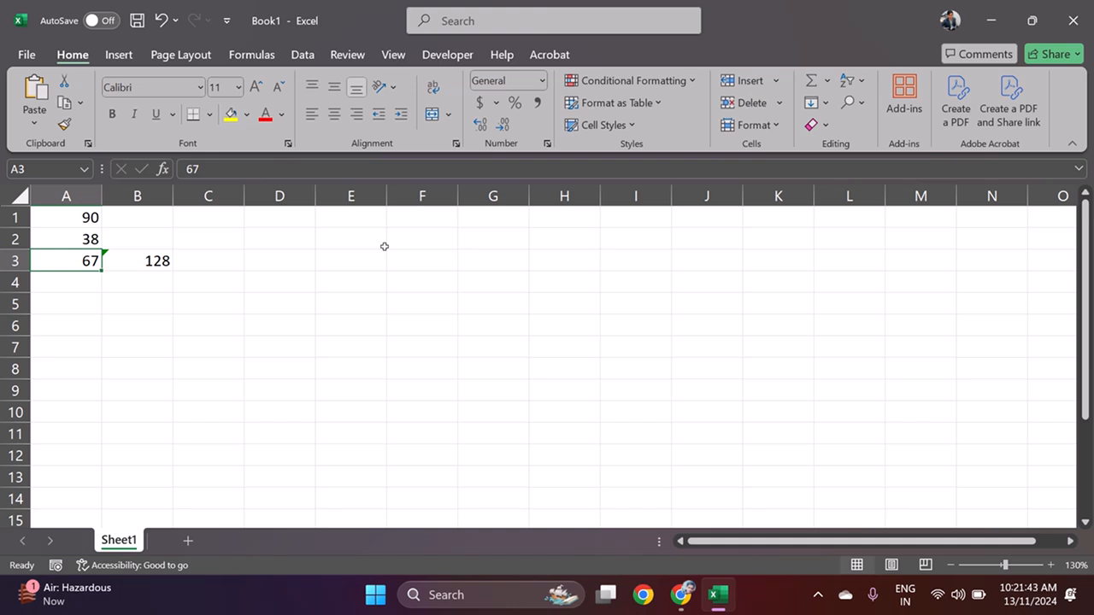
{"action": "key", "text": "Down"}
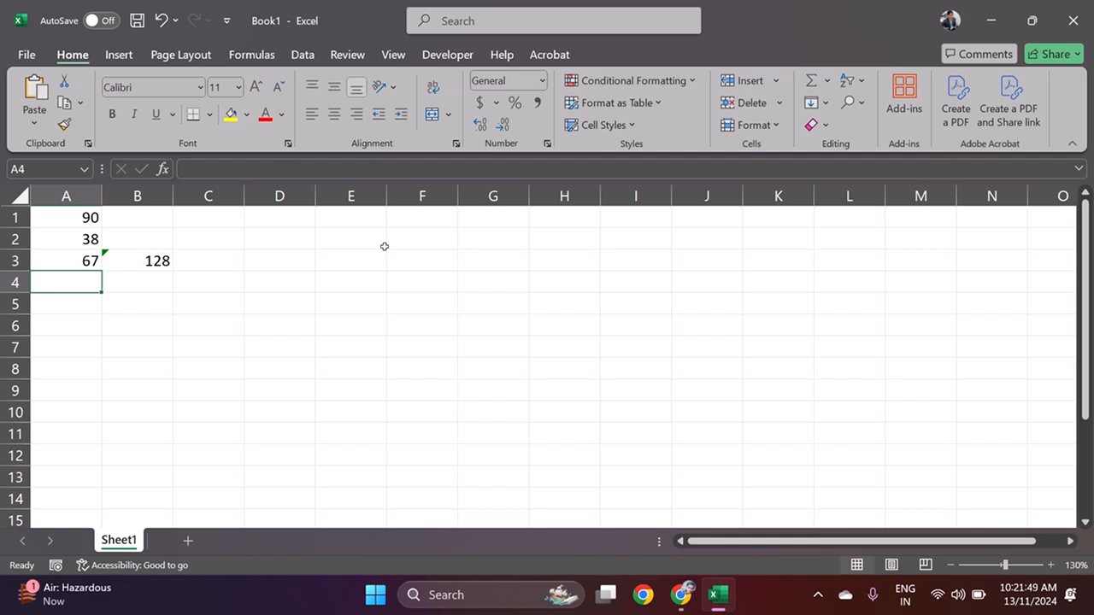
{"action": "key", "text": "alt+equal"}
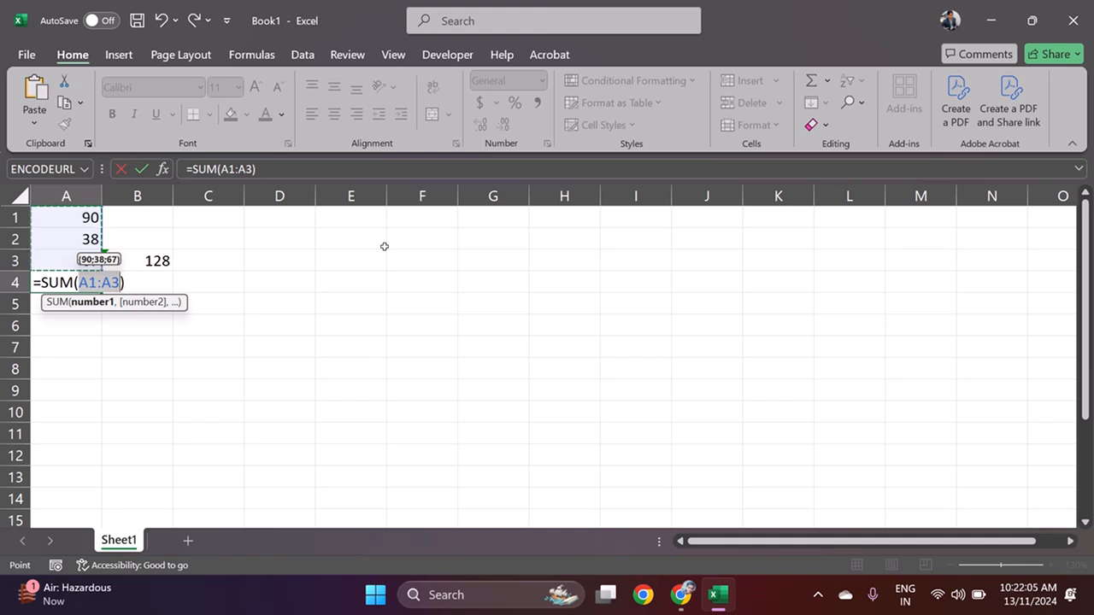
{"action": "key", "text": "Return"}
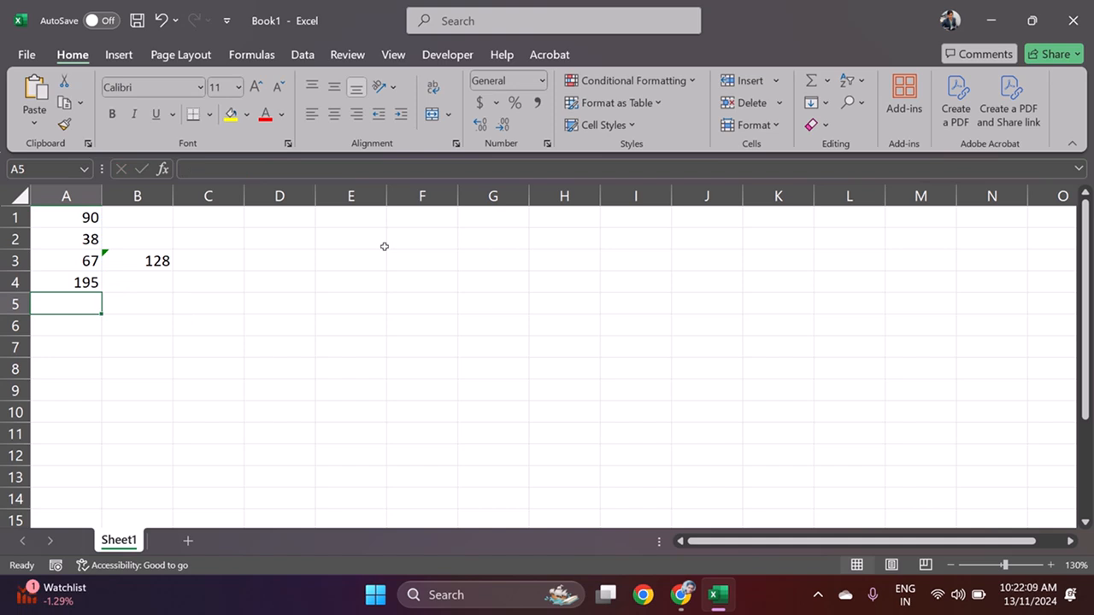
{"action": "key", "text": "Up"}
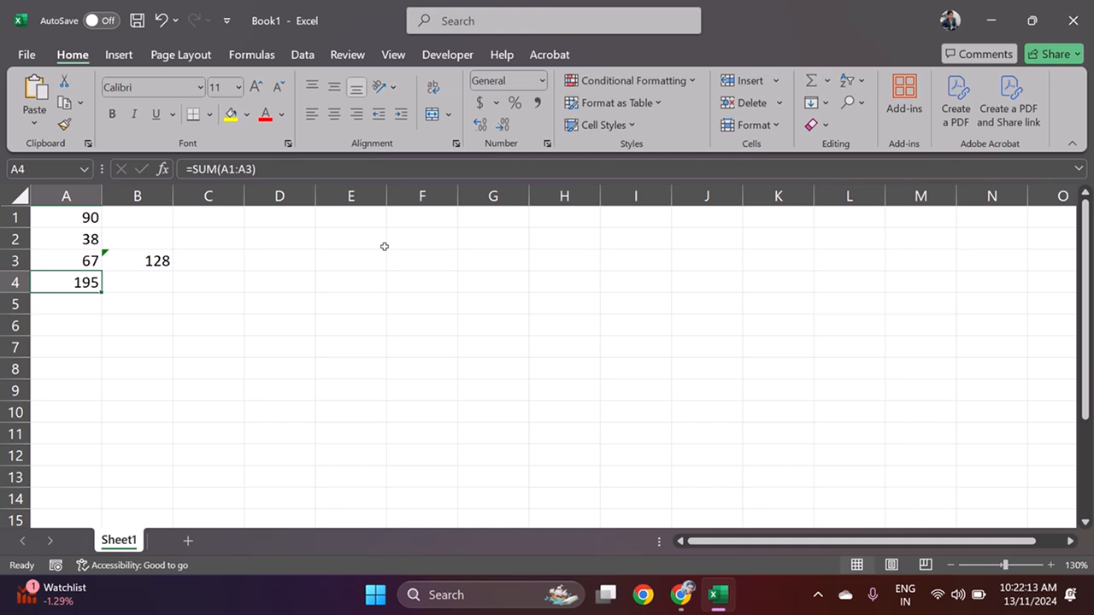
Step: Enter the numbers 67, 45, 35 and 45 across cells C1 to F1
{"action": "left_click", "coordinate": [258, 283]}
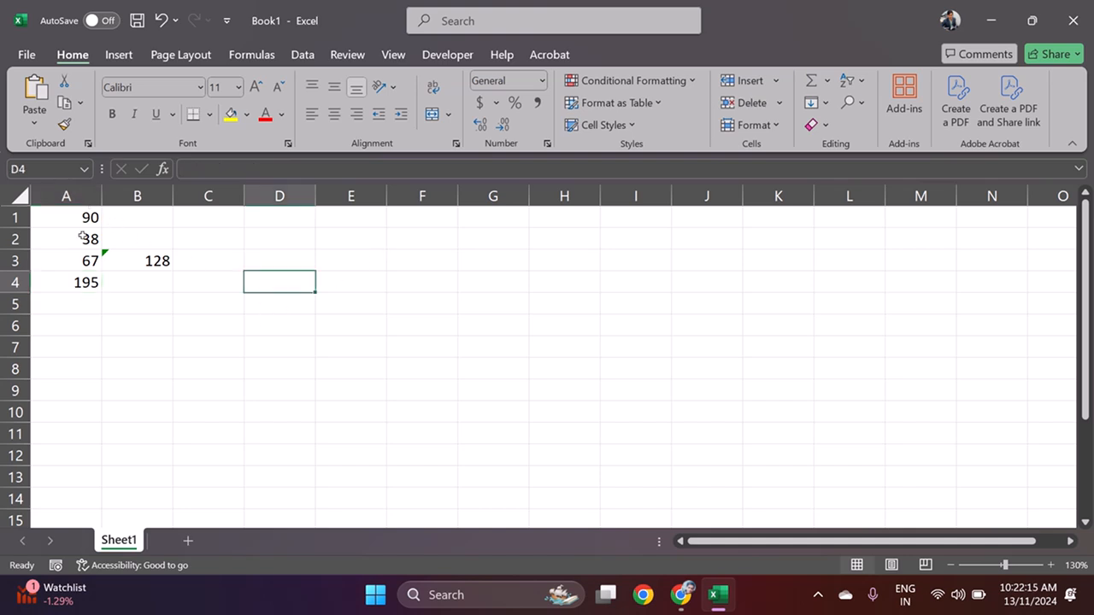
{"action": "left_click", "coordinate": [225, 214]}
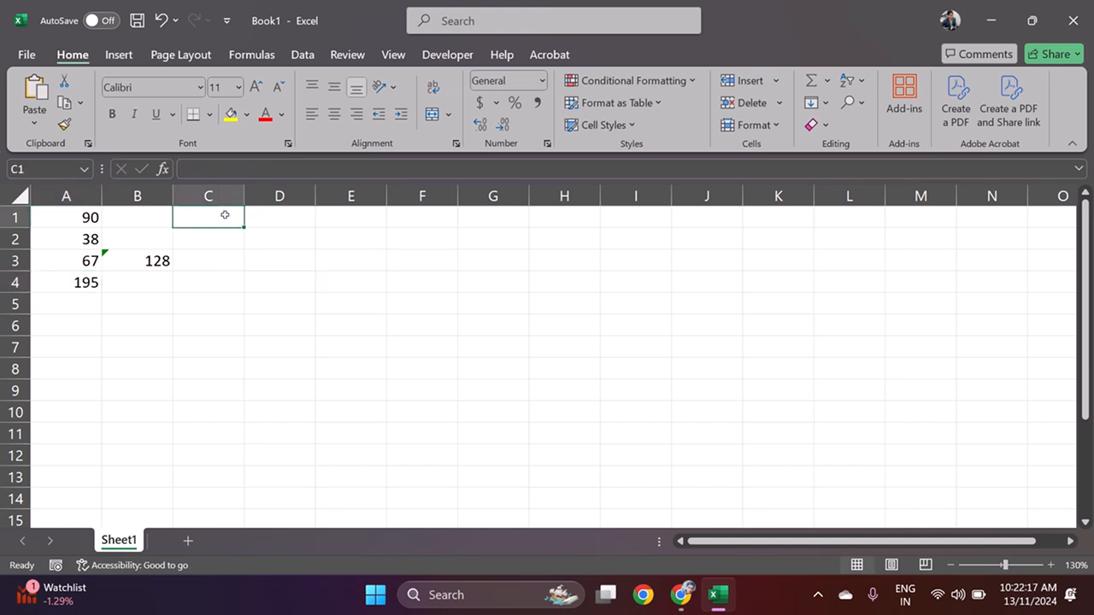
{"action": "type", "text": "67"}
{"action": "key", "text": "Tab"}
{"action": "type", "text": "4"}
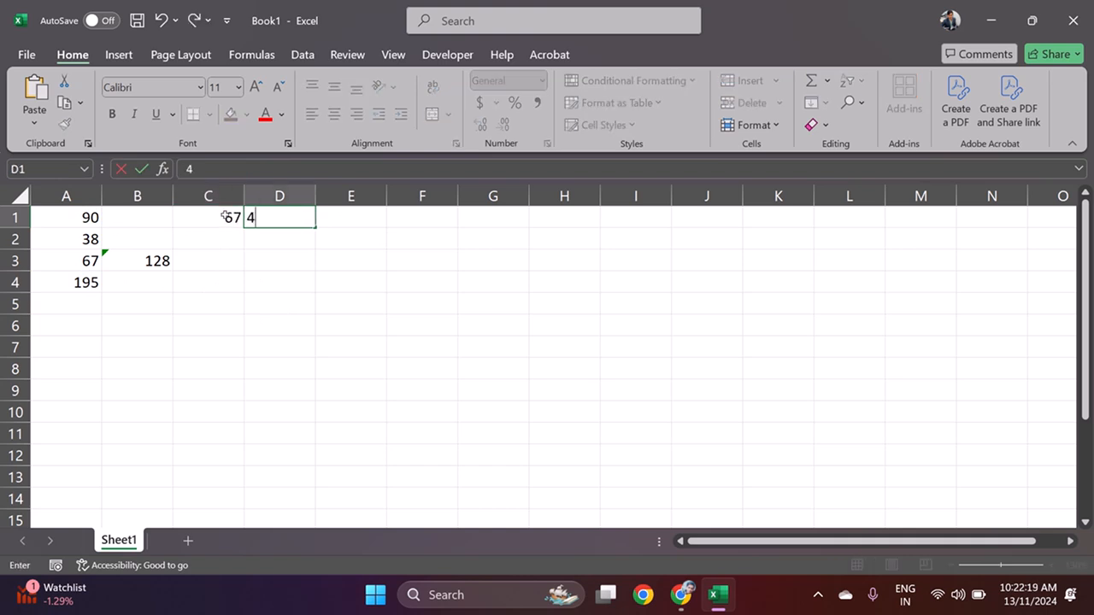
{"action": "type", "text": "5"}
{"action": "key", "text": "Tab"}
{"action": "type", "text": "35"}
{"action": "key", "text": "Tab"}
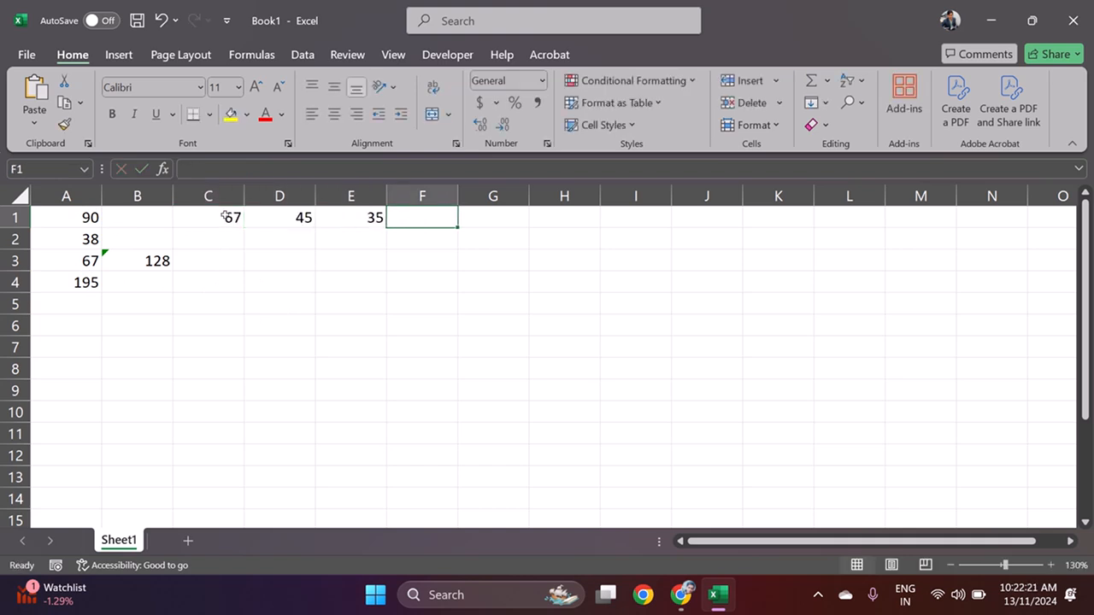
{"action": "type", "text": "45"}
{"action": "key", "text": "Tab"}
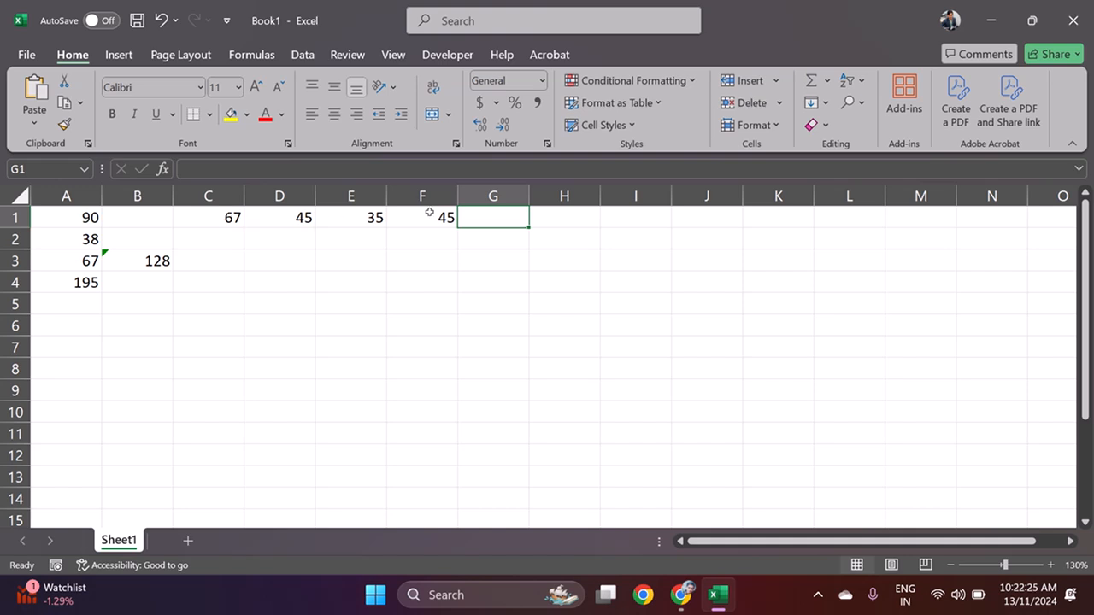
Step: Total the row in cell G1 with AutoSum, reselecting the range to give =SUM(C1:F1)
{"action": "key", "text": "alt+equal"}
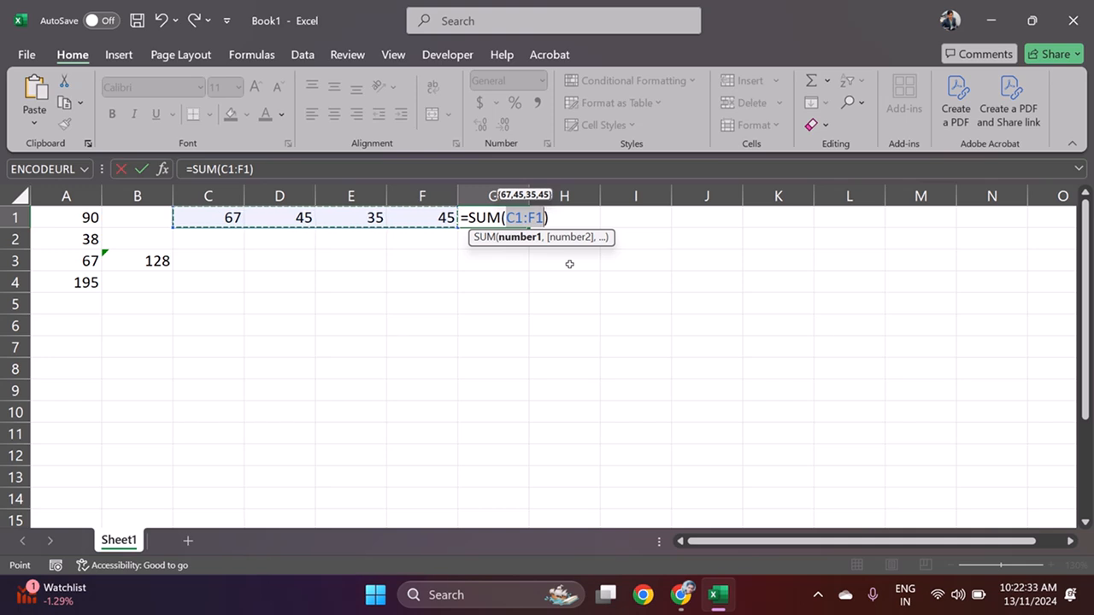
{"action": "key", "text": "BackSpace"}
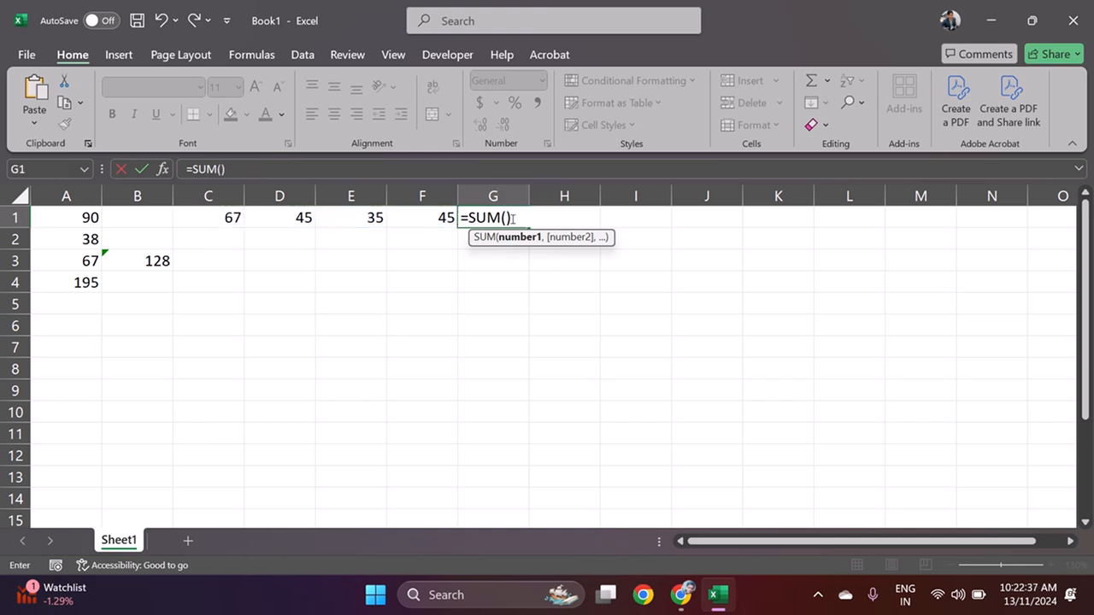
{"action": "left_click", "coordinate": [218, 219]}
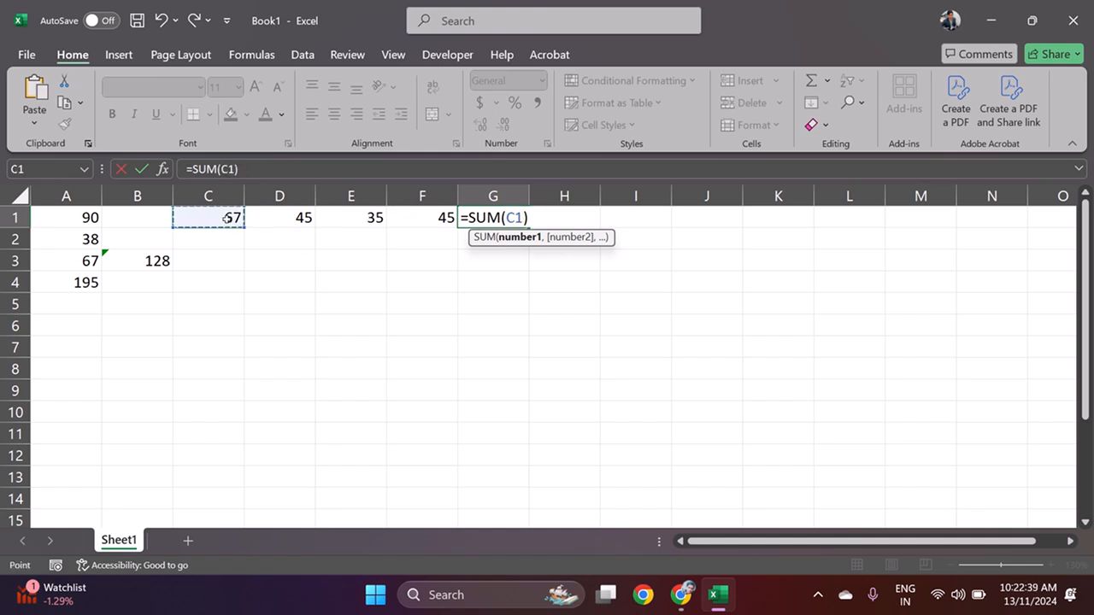
{"action": "left_click_drag", "start_coordinate": [230, 219], "coordinate": [451, 219]}
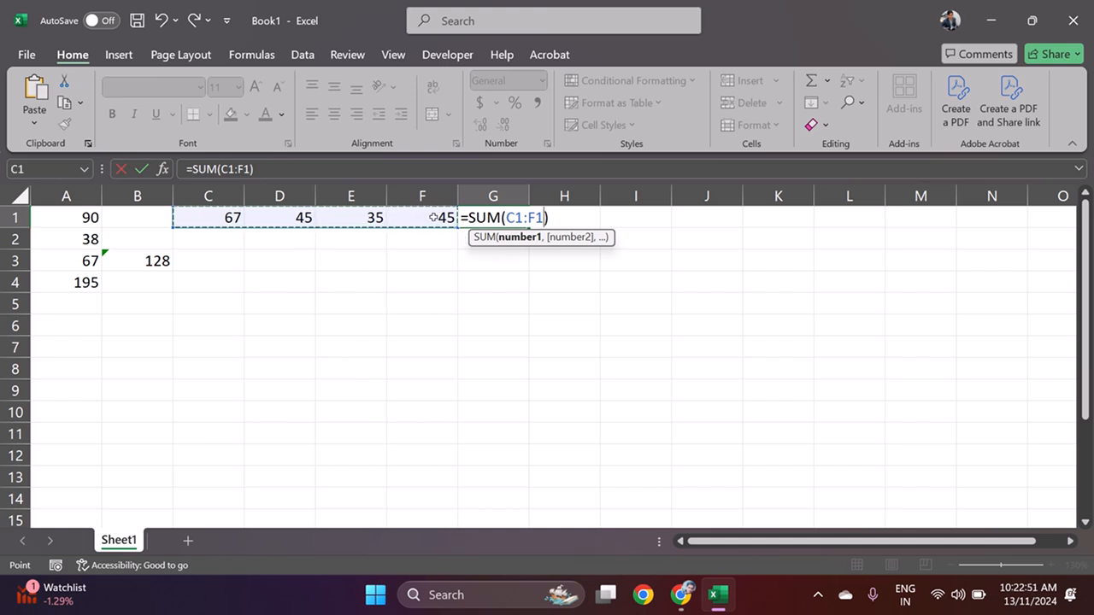
{"action": "key", "text": "Return"}
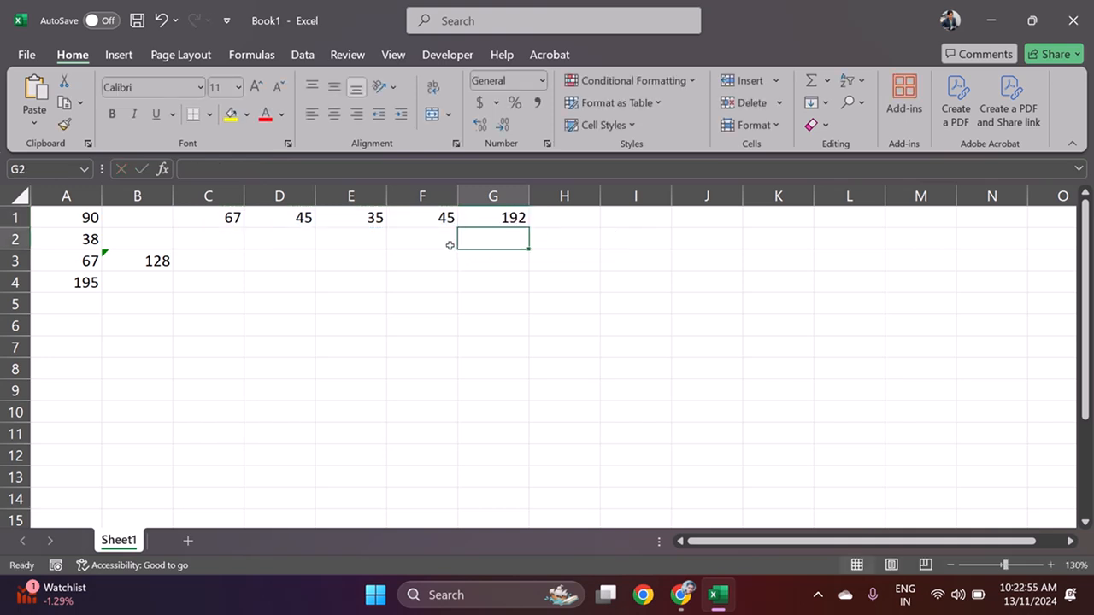
{"action": "left_click", "coordinate": [451, 244]}
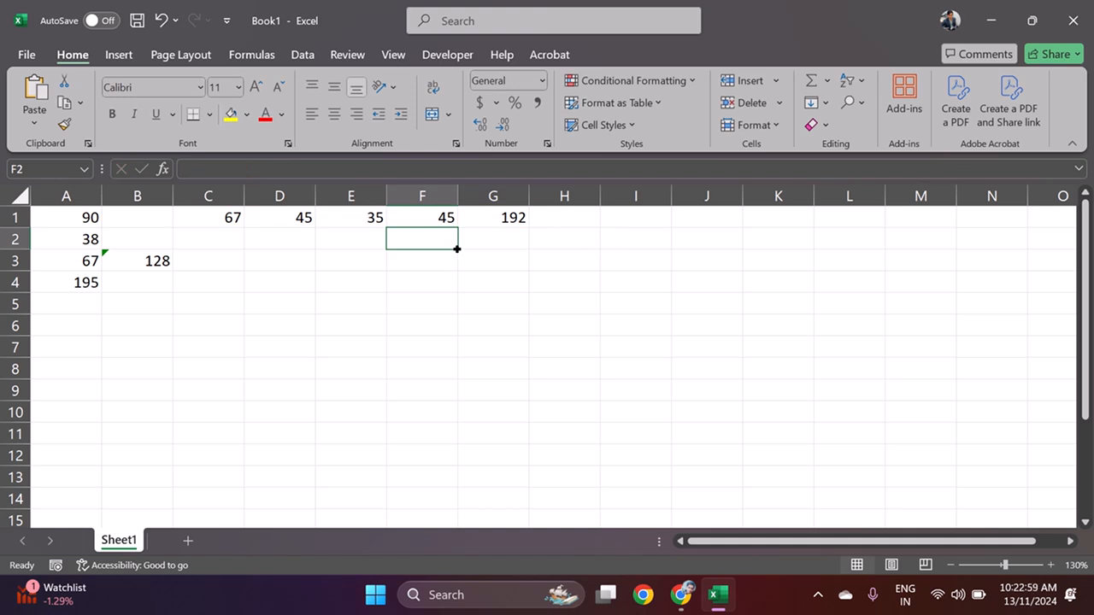
{"action": "left_click", "coordinate": [424, 217]}
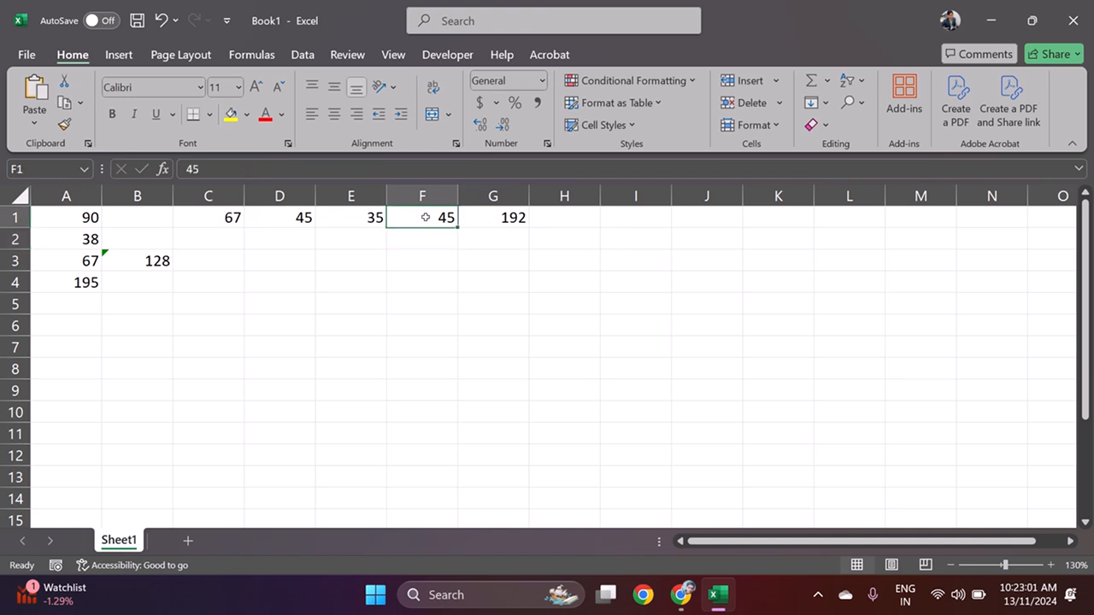
{"action": "left_click", "coordinate": [346, 210]}
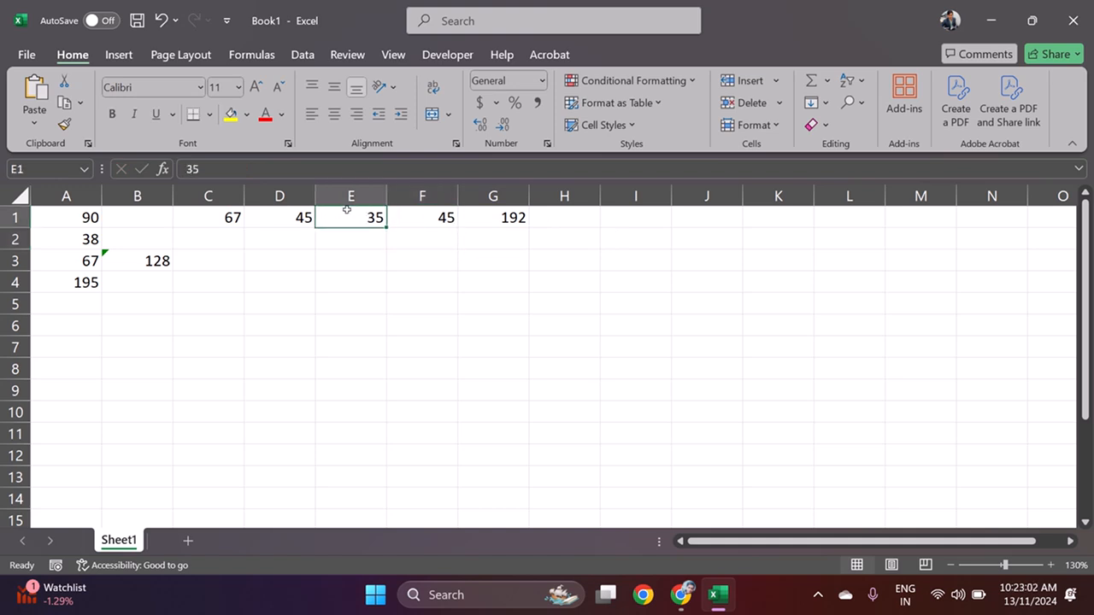
{"action": "left_click", "coordinate": [446, 246]}
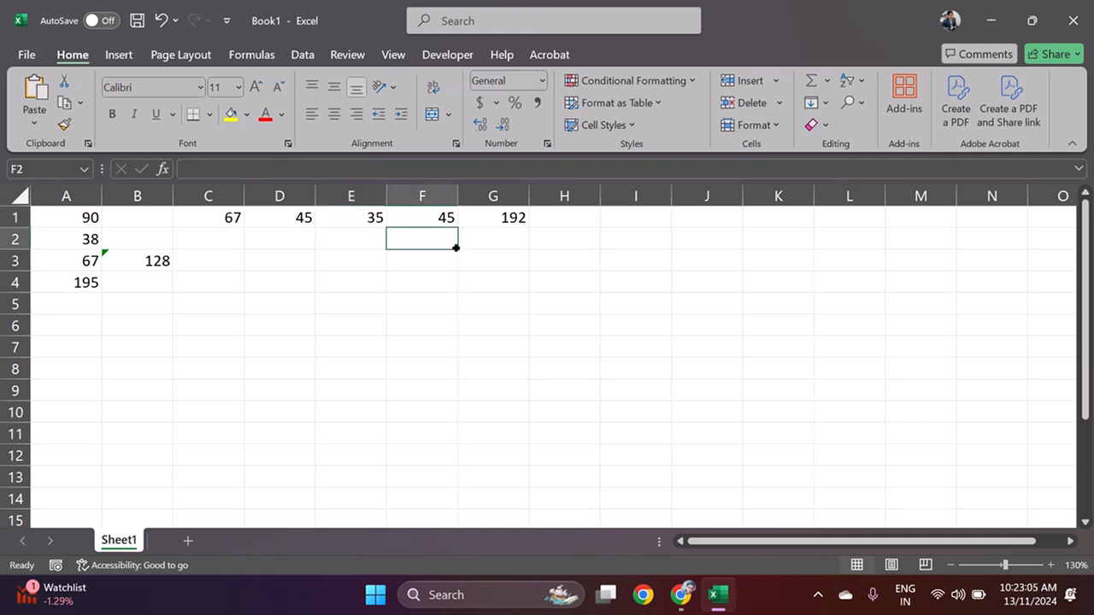
{"action": "left_click", "coordinate": [452, 219]}
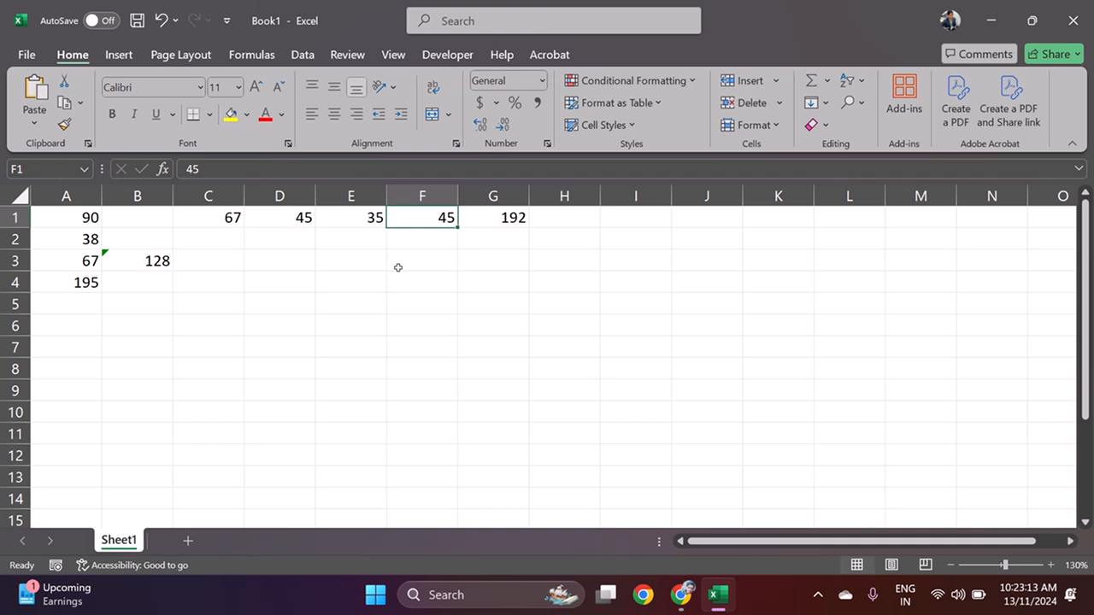
{"action": "left_click", "coordinate": [459, 307]}
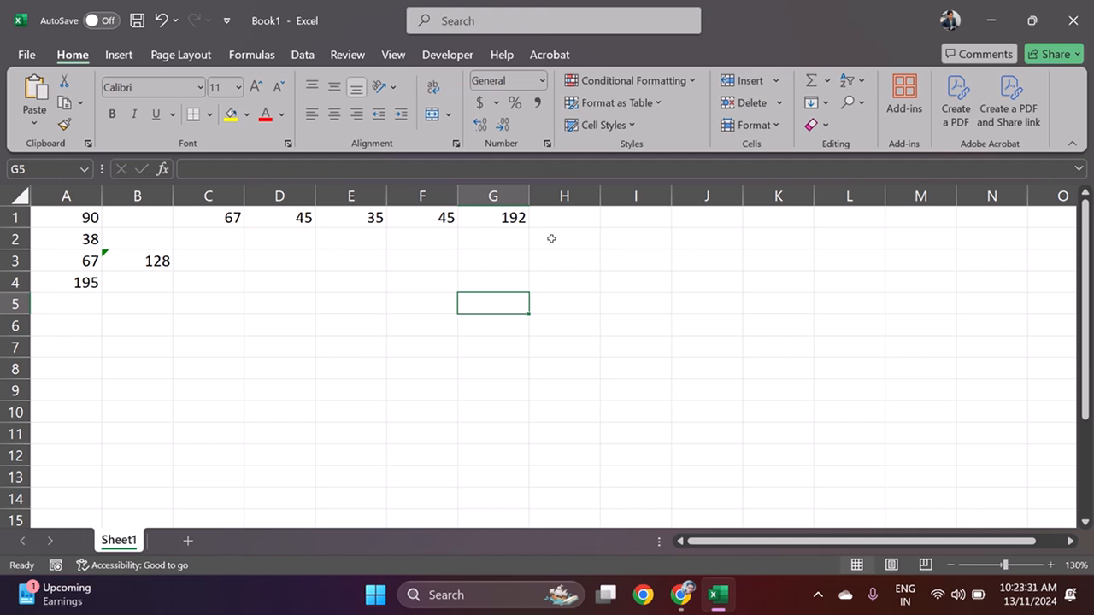
Step: Clear all the practice numbers and formulas from the range A1:H7
{"action": "left_click_drag", "start_coordinate": [66, 217], "coordinate": [210, 241]}
{"action": "left_click_drag", "start_coordinate": [370, 281], "coordinate": [564, 339]}
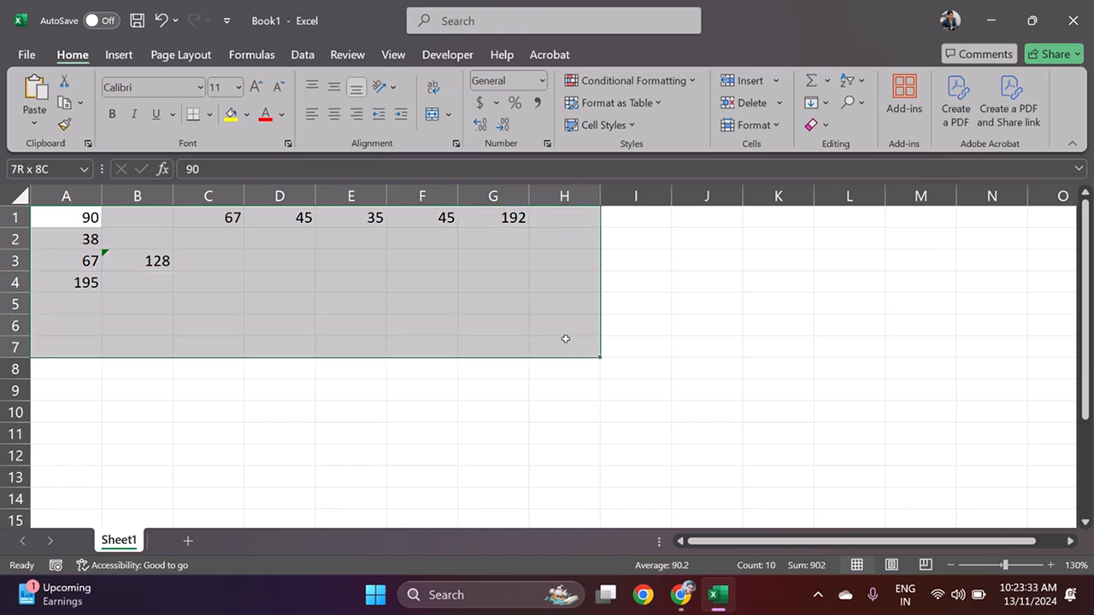
{"action": "key", "text": "Delete"}
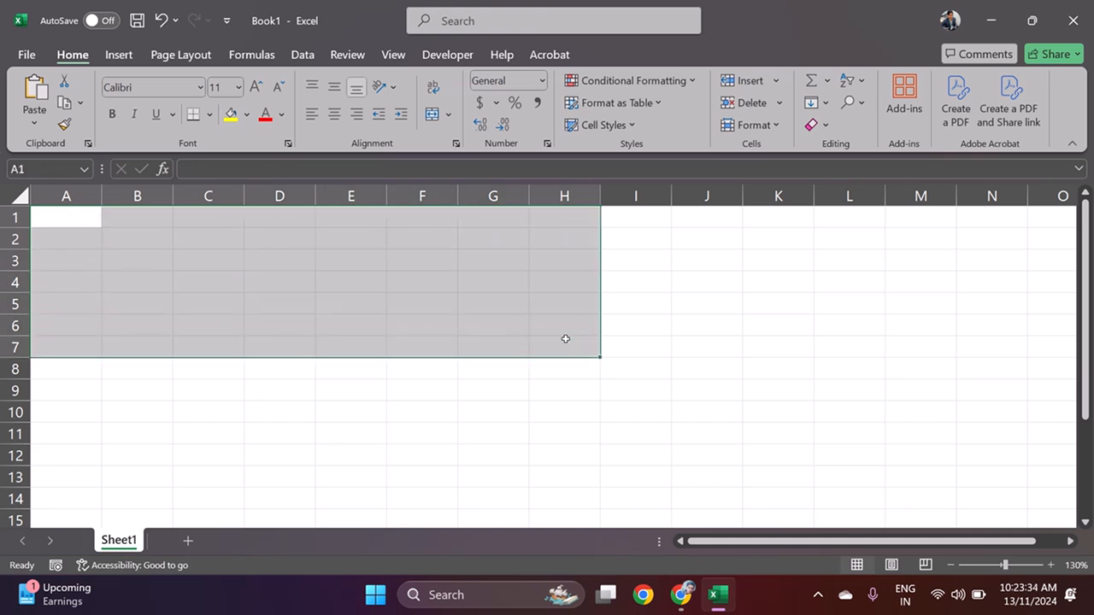
Step: Enter the column headers Student Name, Math and Science in cells A1 to C1
{"action": "left_click", "coordinate": [70, 213]}
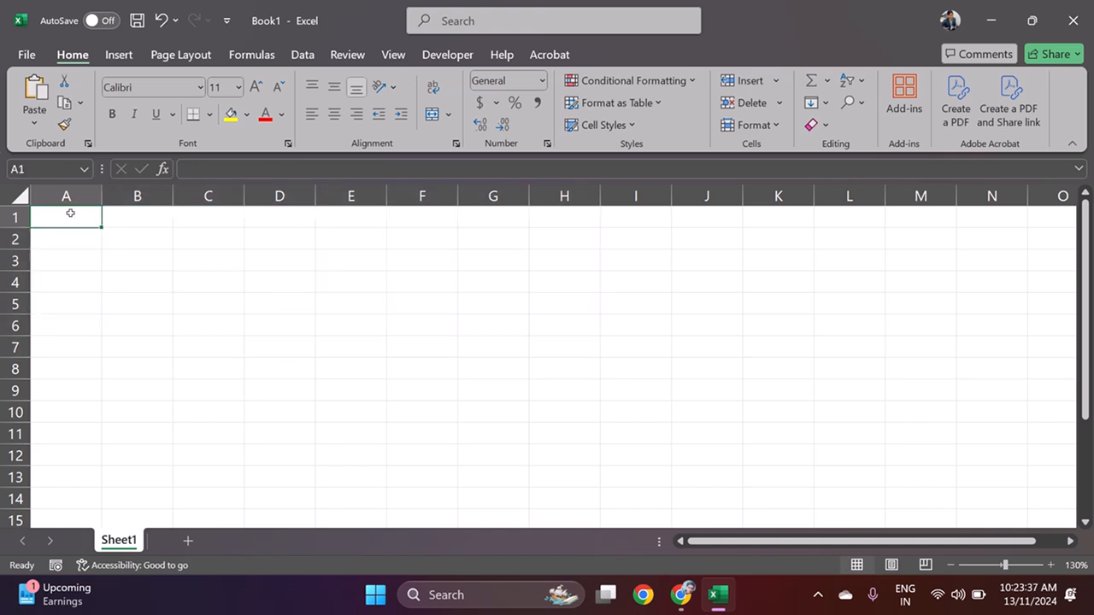
{"action": "type", "text": "Stude"}
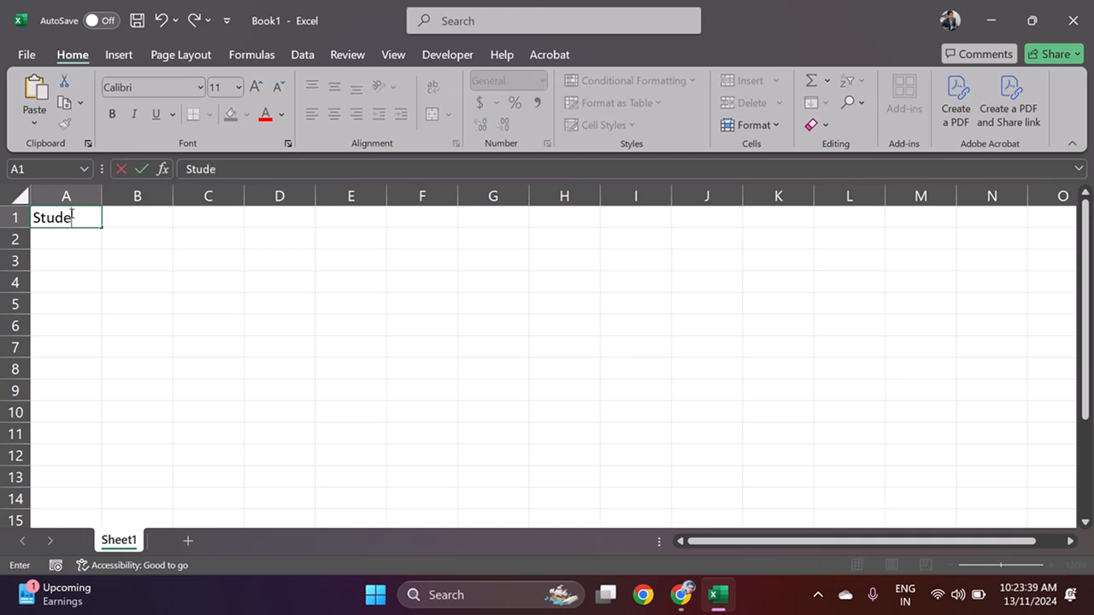
{"action": "type", "text": "nt Name"}
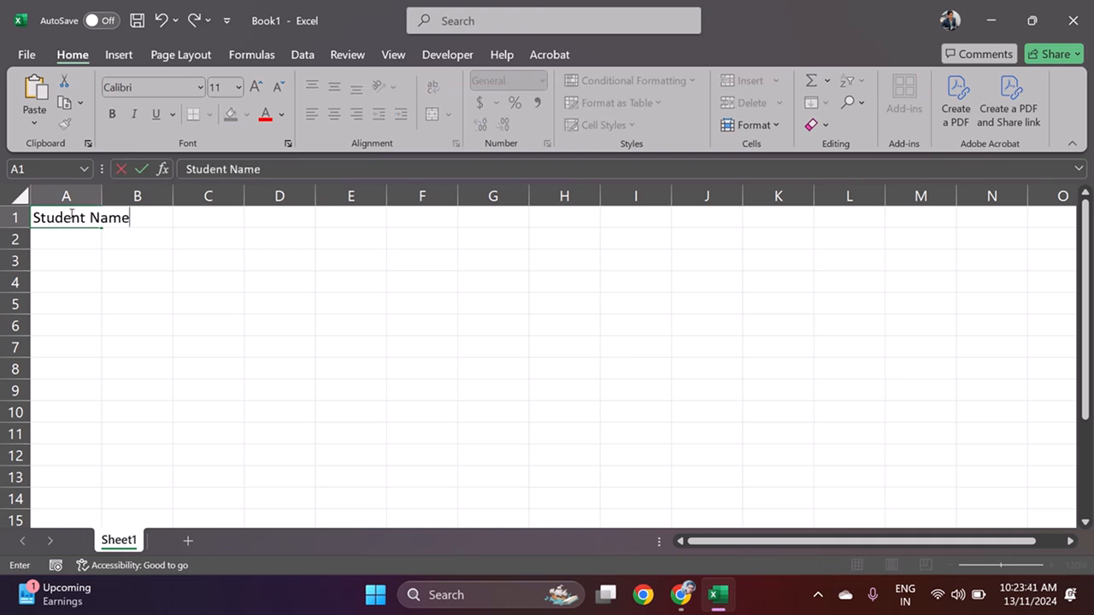
{"action": "key", "text": "Return"}
{"action": "key", "text": "Up"}
{"action": "key", "text": "Right"}
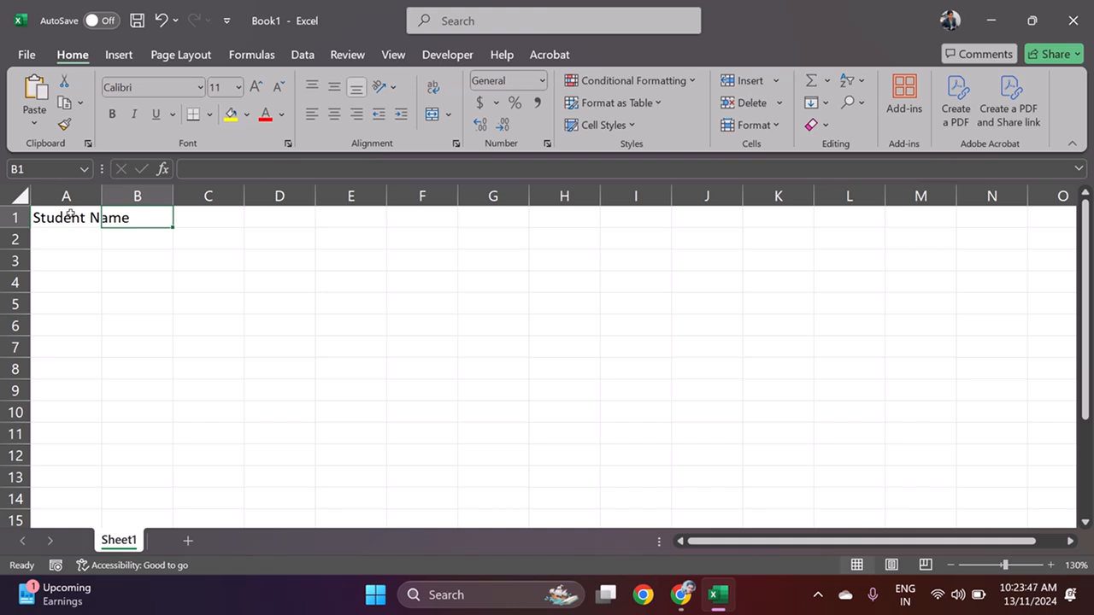
{"action": "type", "text": "Math"}
{"action": "key", "text": "Tab"}
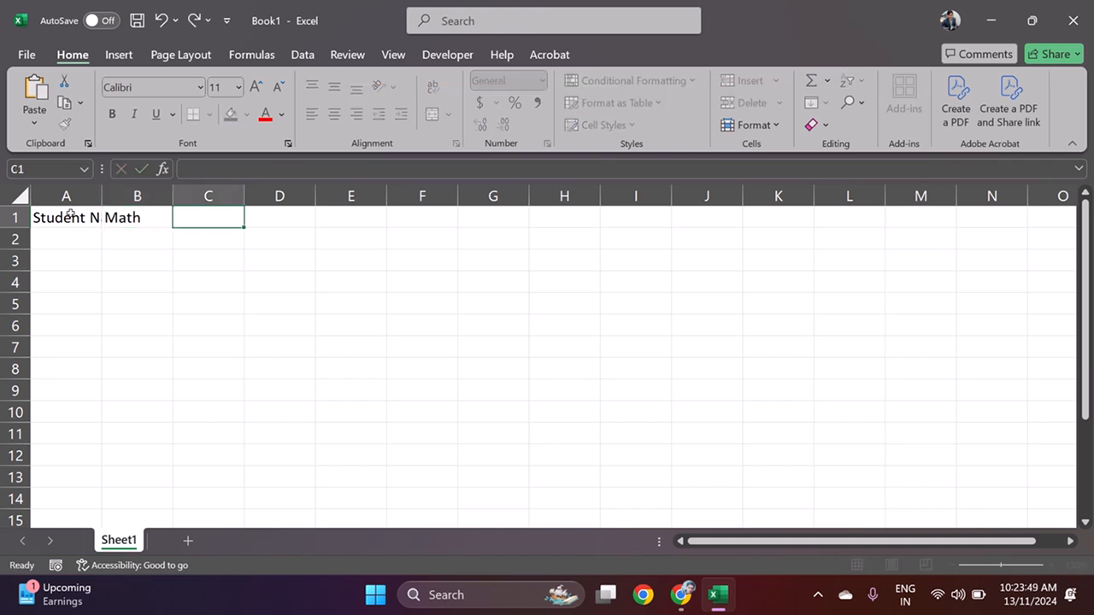
{"action": "type", "text": "Science"}
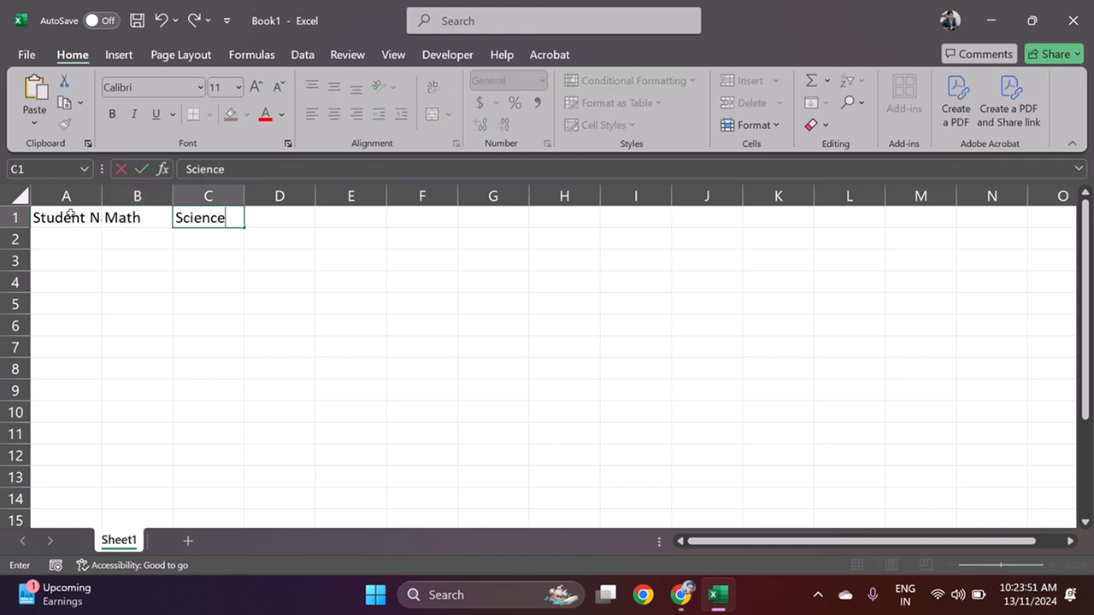
{"action": "key", "text": "Tab"}
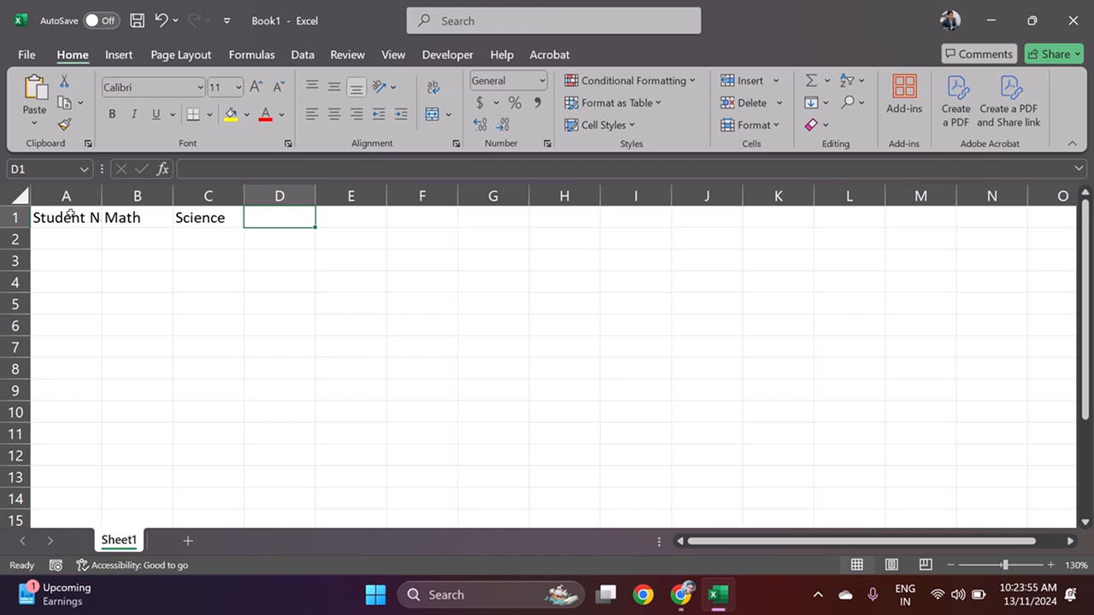
Step: Add the headers English, Social Studies, Arts and Hindi in D1 to G1, and autofit columns E and A
{"action": "type", "text": "English"}
{"action": "key", "text": "Tab"}
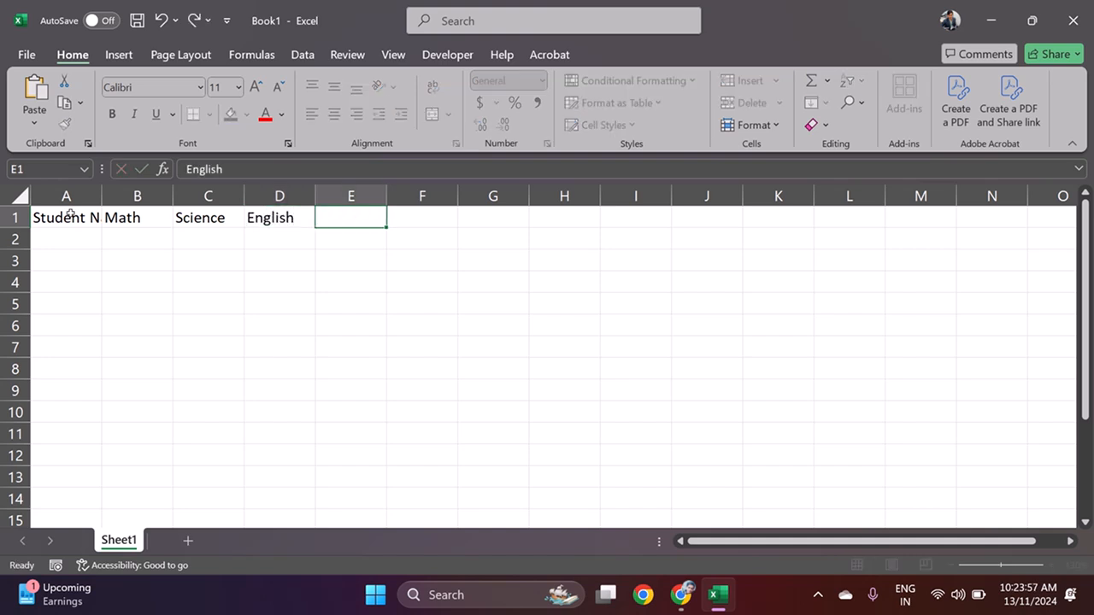
{"action": "type", "text": "Social St"}
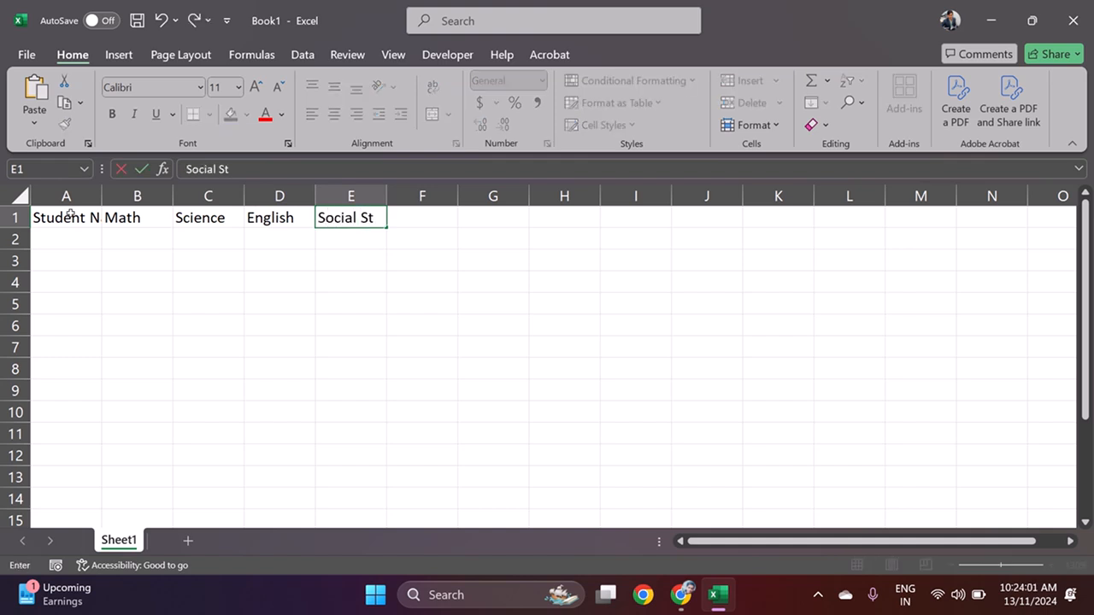
{"action": "type", "text": "udies"}
{"action": "key", "text": "Tab"}
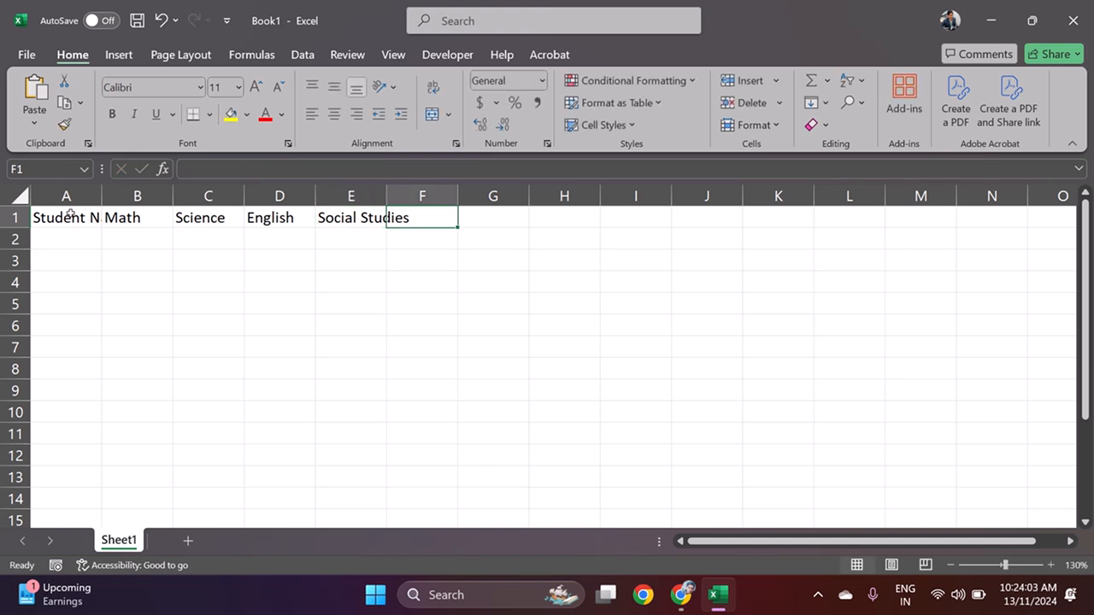
{"action": "type", "text": "Arts"}
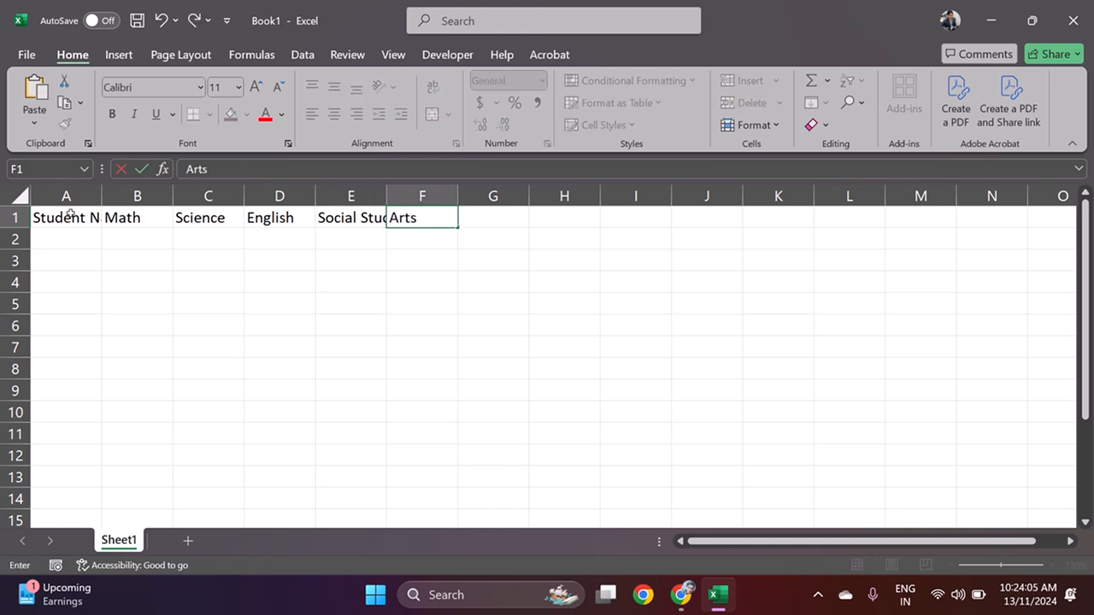
{"action": "key", "text": "Tab"}
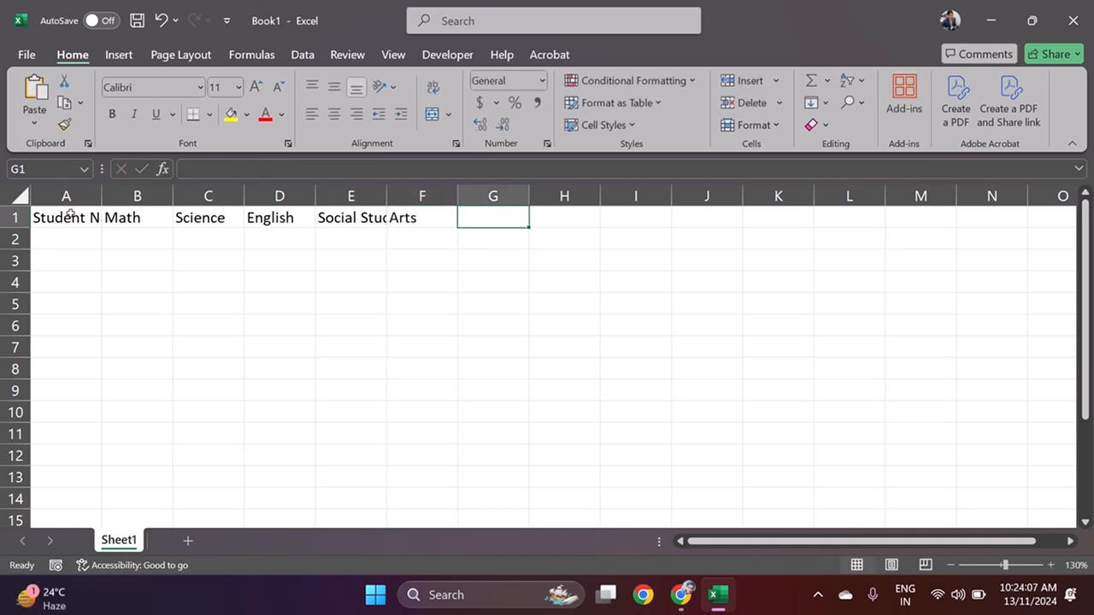
{"action": "type", "text": "Hindi"}
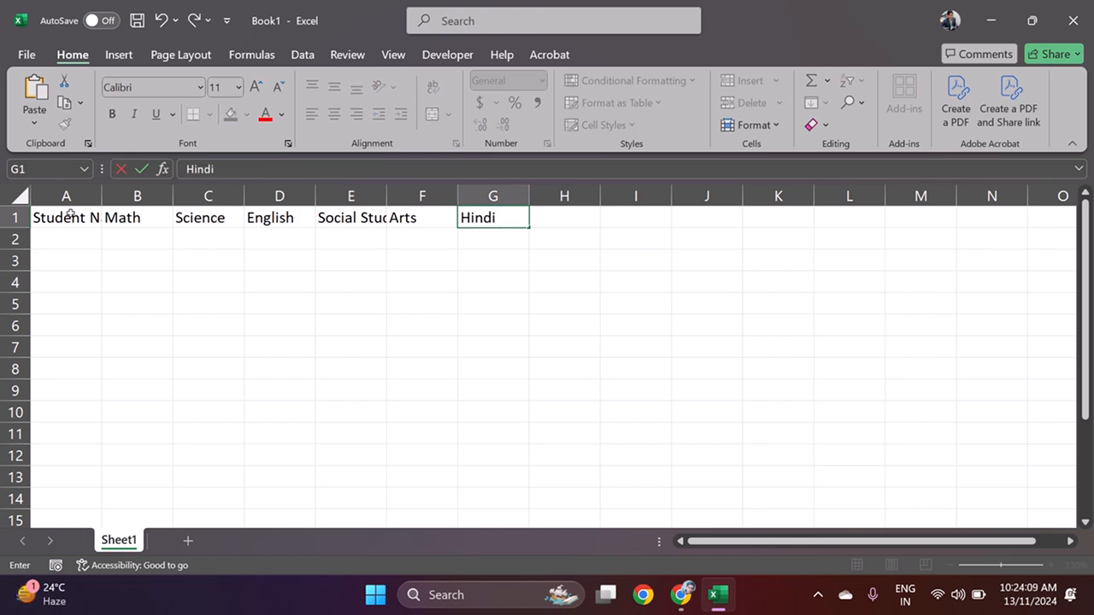
{"action": "key", "text": "Tab"}
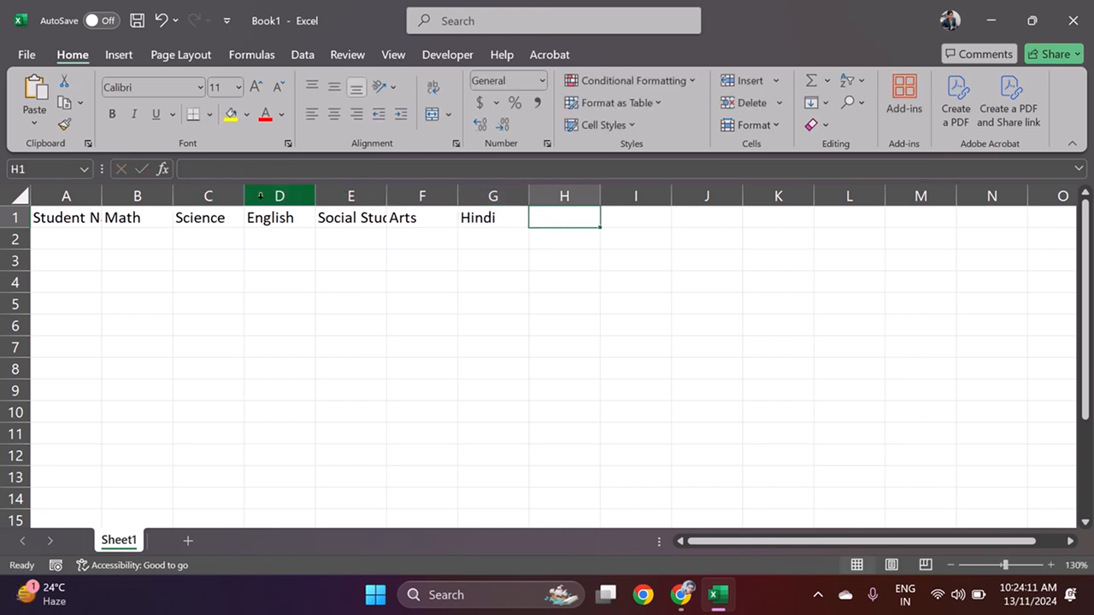
{"action": "double_click", "coordinate": [387, 186]}
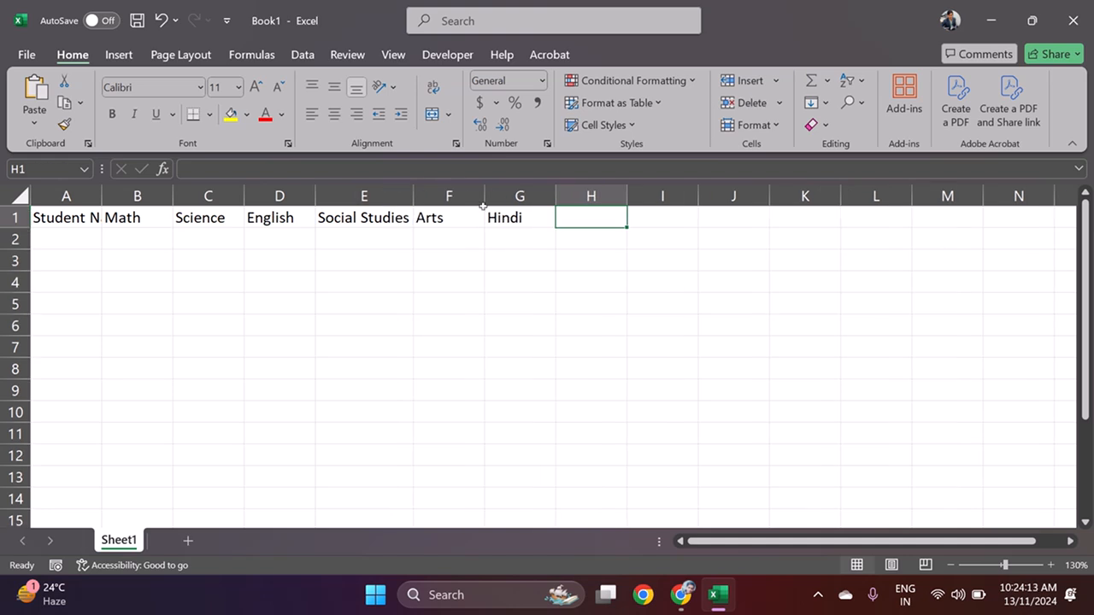
{"action": "double_click", "coordinate": [95, 194]}
Step: List the placeholder students ABC, DEF, KHD and FHKJ in cells A2 to A5
{"action": "left_click", "coordinate": [78, 238]}
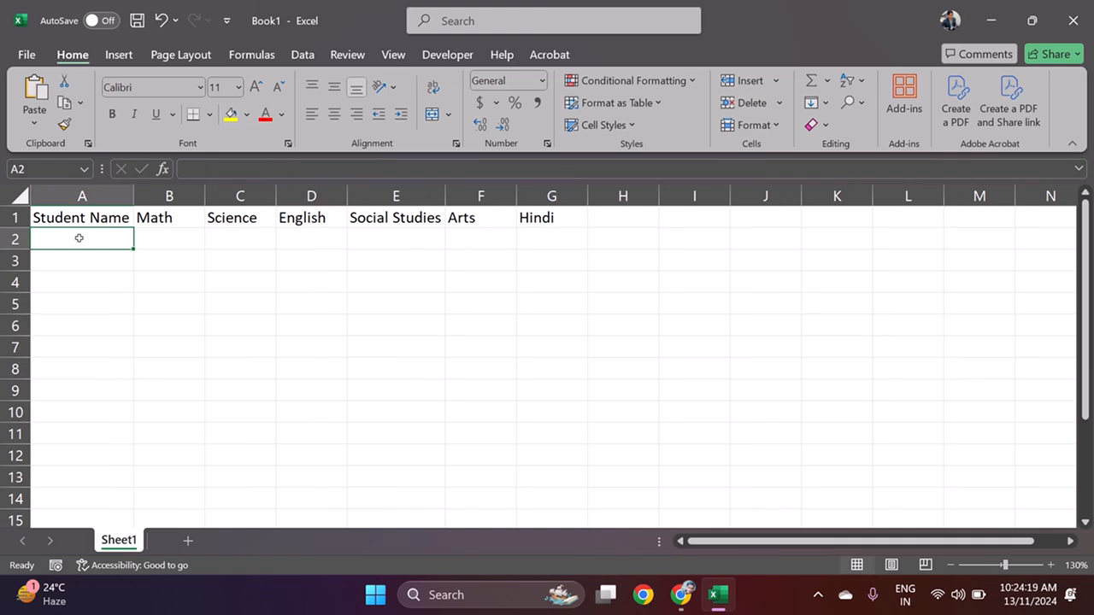
{"action": "type", "text": "ABC"}
{"action": "key", "text": "Return"}
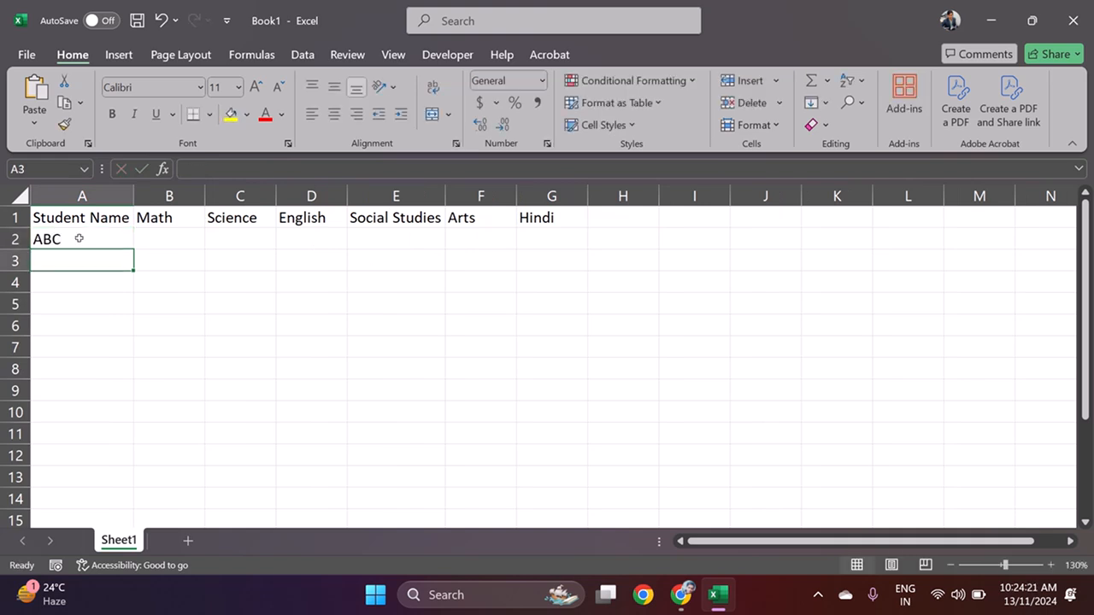
{"action": "type", "text": "DEF"}
{"action": "key", "text": "Return"}
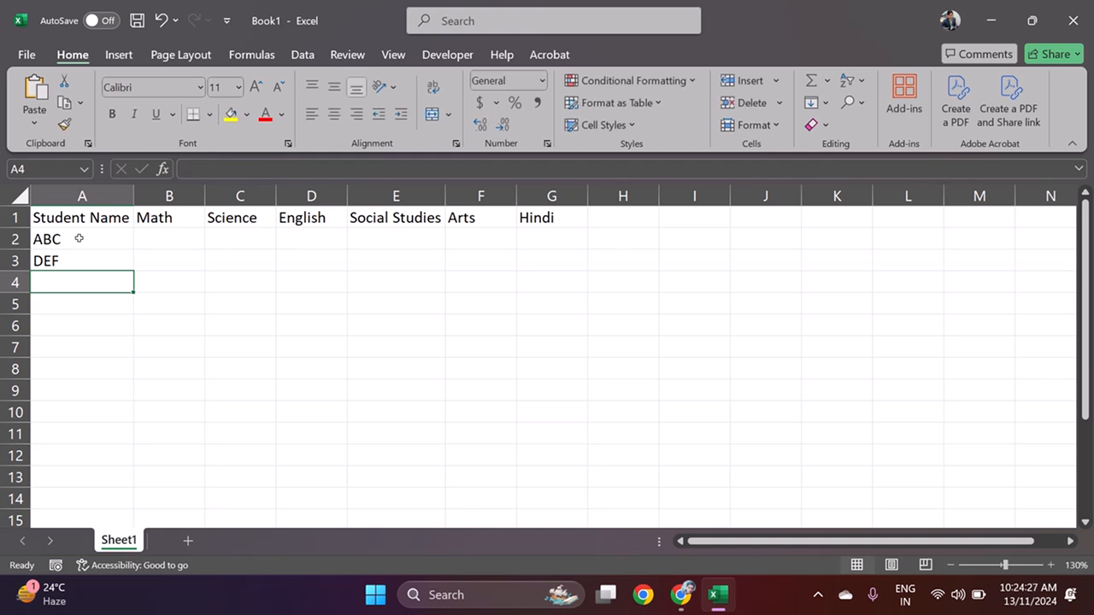
{"action": "type", "text": "KHD"}
{"action": "key", "text": "Return"}
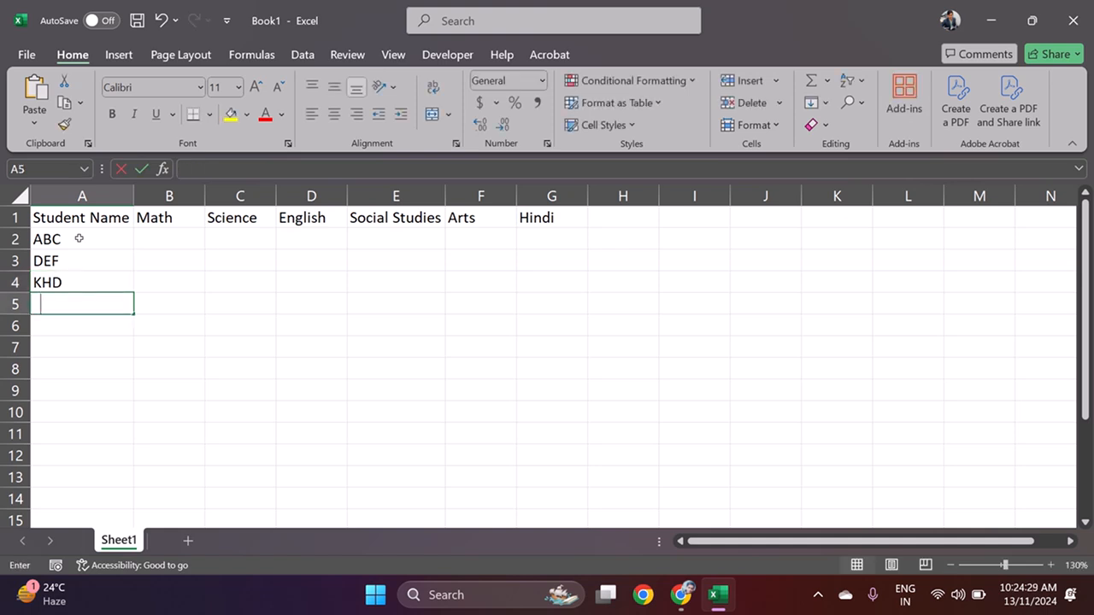
{"action": "type", "text": "FHKJ"}
{"action": "key", "text": "Return"}
Step: Enter two more students' first names in capitals in cells A6 and A7
{"action": "type", "text": "RA"}
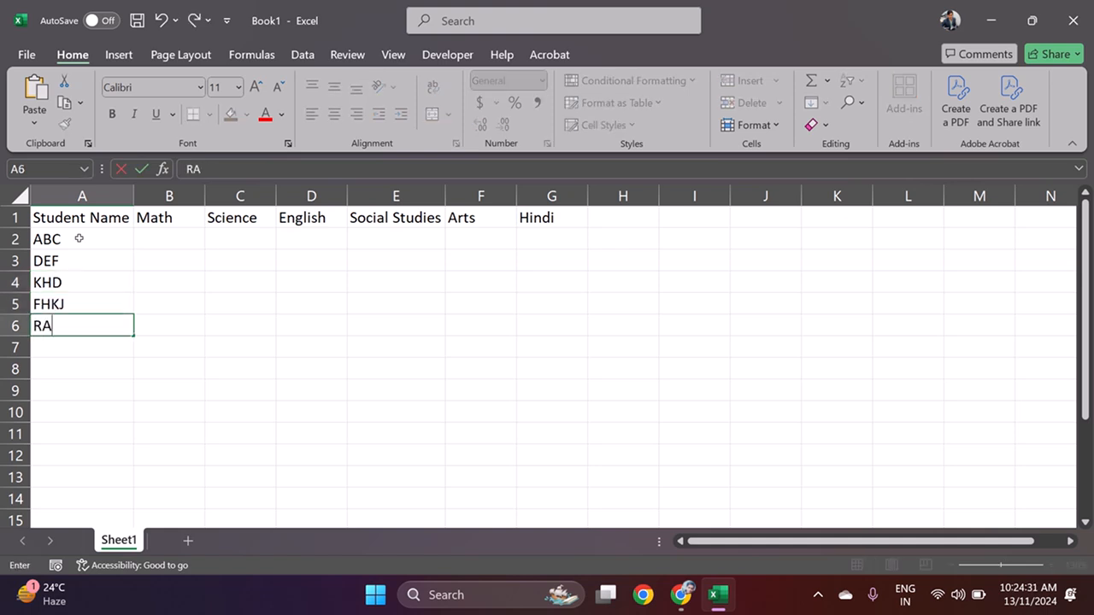
{"action": "type", "text": "KESH"}
{"action": "key", "text": "Return"}
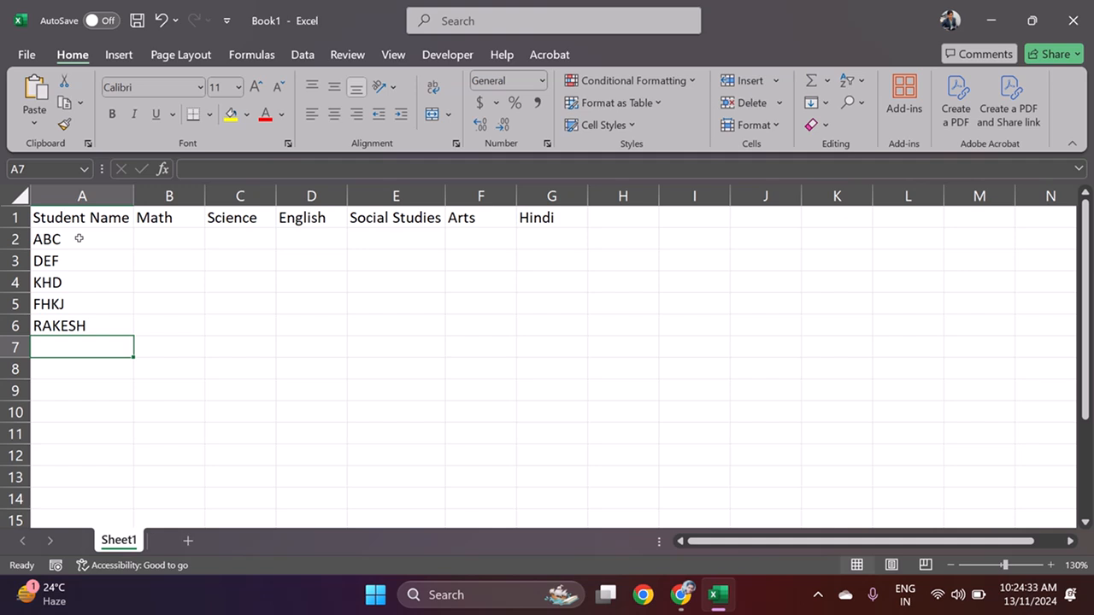
{"action": "type", "text": "RAMESH"}
{"action": "key", "text": "Return"}
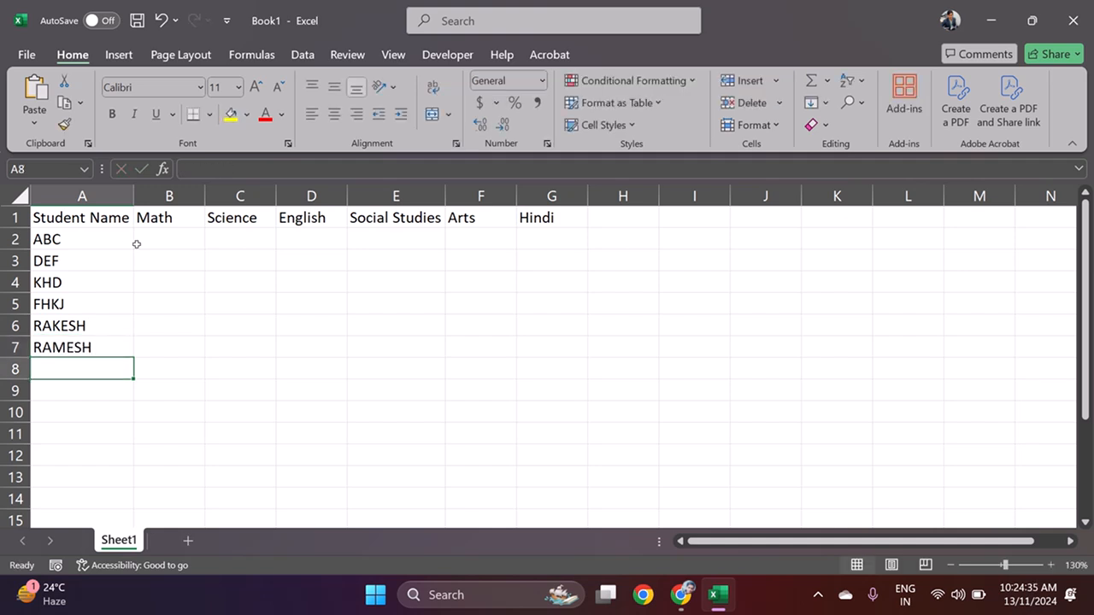
Step: Enter the last student's first name in capitals in cell A8
{"action": "left_click", "coordinate": [88, 239]}
{"action": "left_click", "coordinate": [82, 377]}
{"action": "type", "text": "RA"}
{"action": "key", "text": "Return"}
{"action": "key", "text": "Up"}
{"action": "key", "text": "Delete"}
{"action": "type", "text": "RA"}
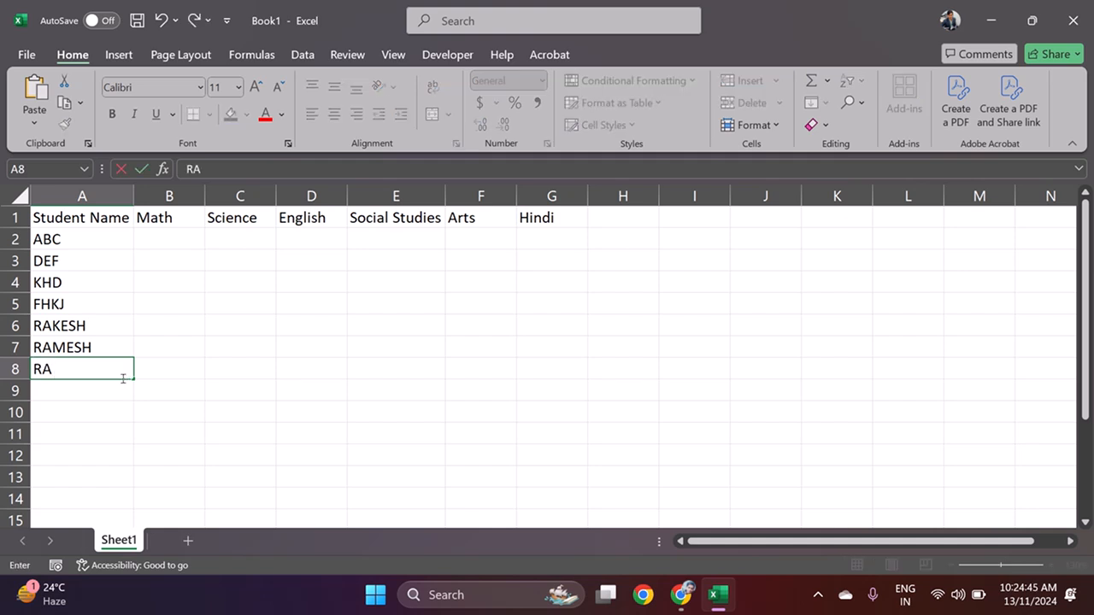
{"action": "type", "text": "HUL"}
{"action": "key", "text": "Return"}
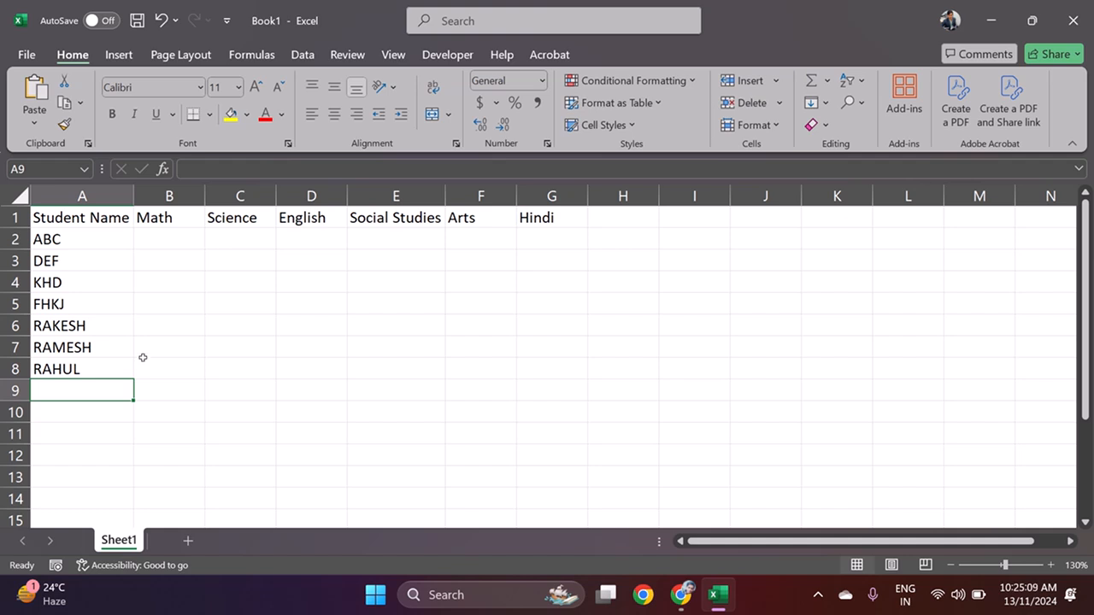
Step: Fill the marks range from cell B2 with random whole numbers using =RANDARRAY(7,6,0,100,TRUE)
{"action": "left_click", "coordinate": [174, 239]}
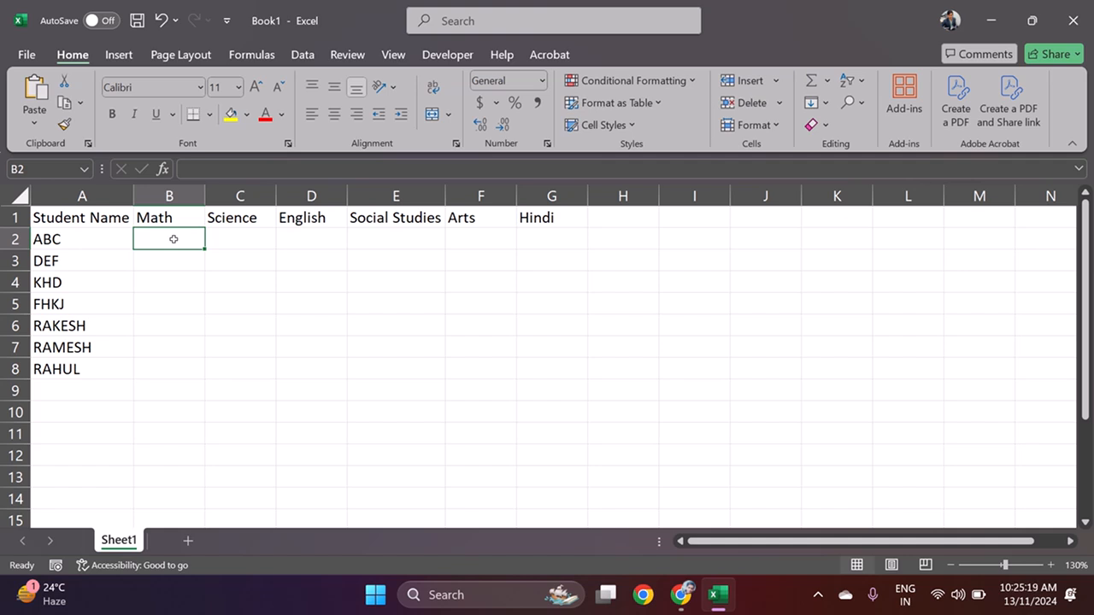
{"action": "type", "text": "=R"}
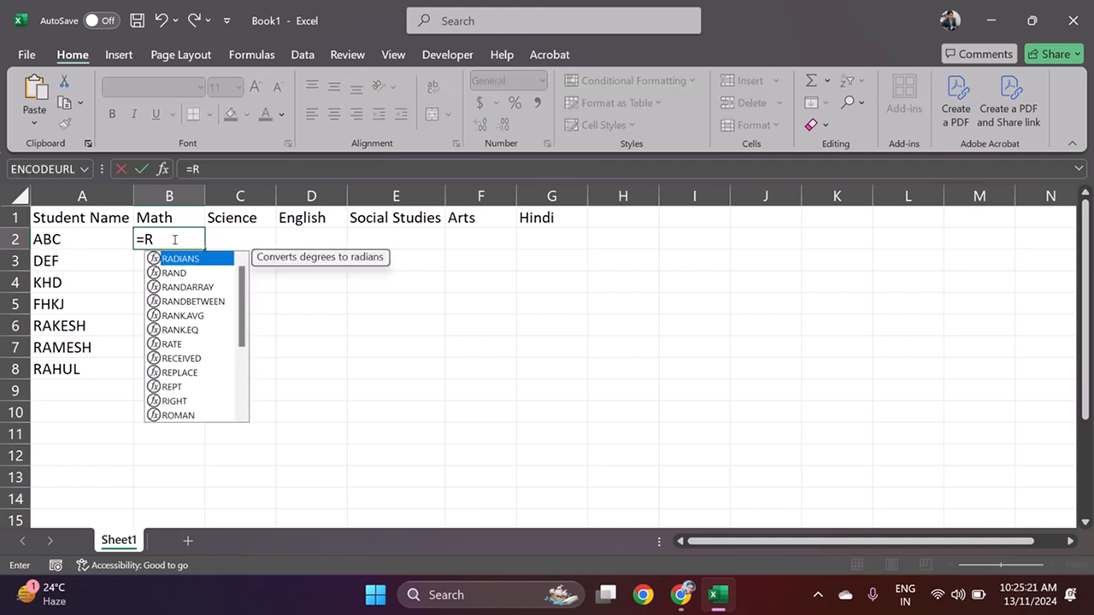
{"action": "type", "text": "AND"}
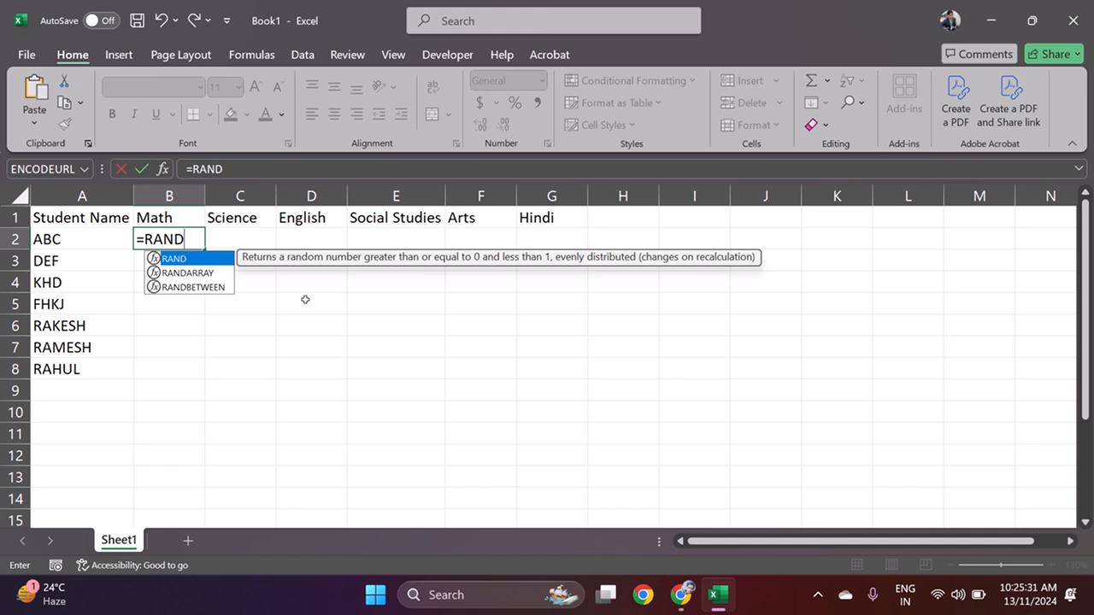
{"action": "double_click", "coordinate": [190, 273]}
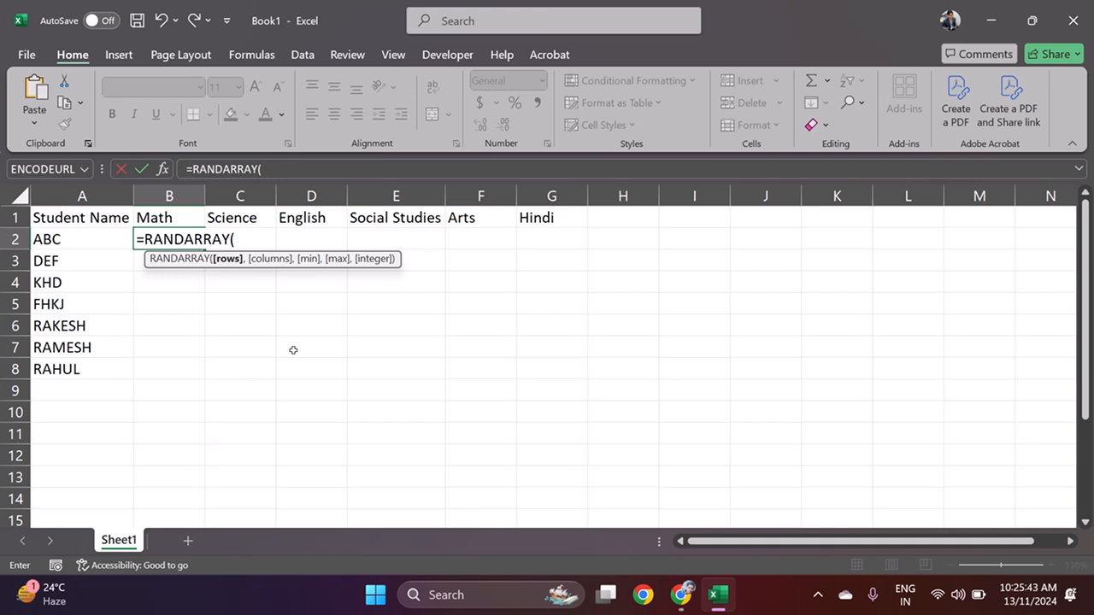
{"action": "type", "text": "7,"}
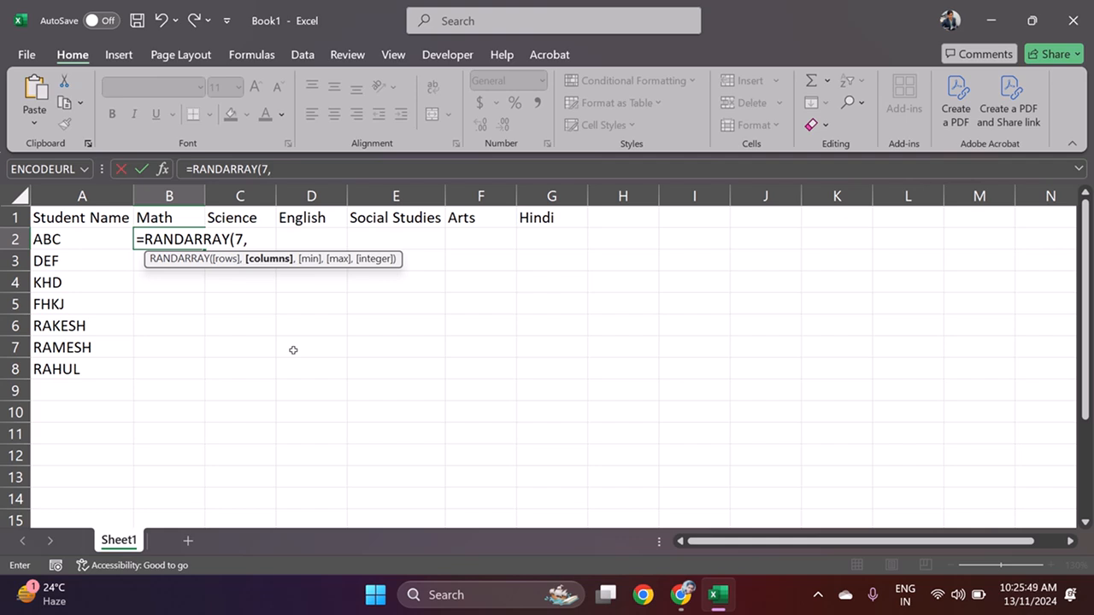
{"action": "type", "text": "6,"}
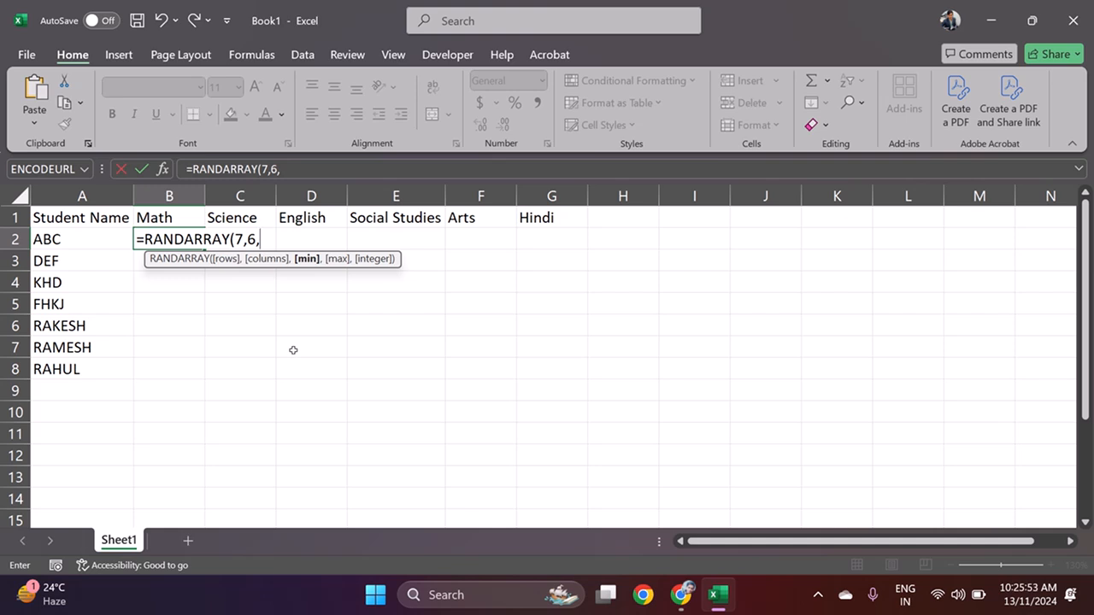
{"action": "type", "text": "0,"}
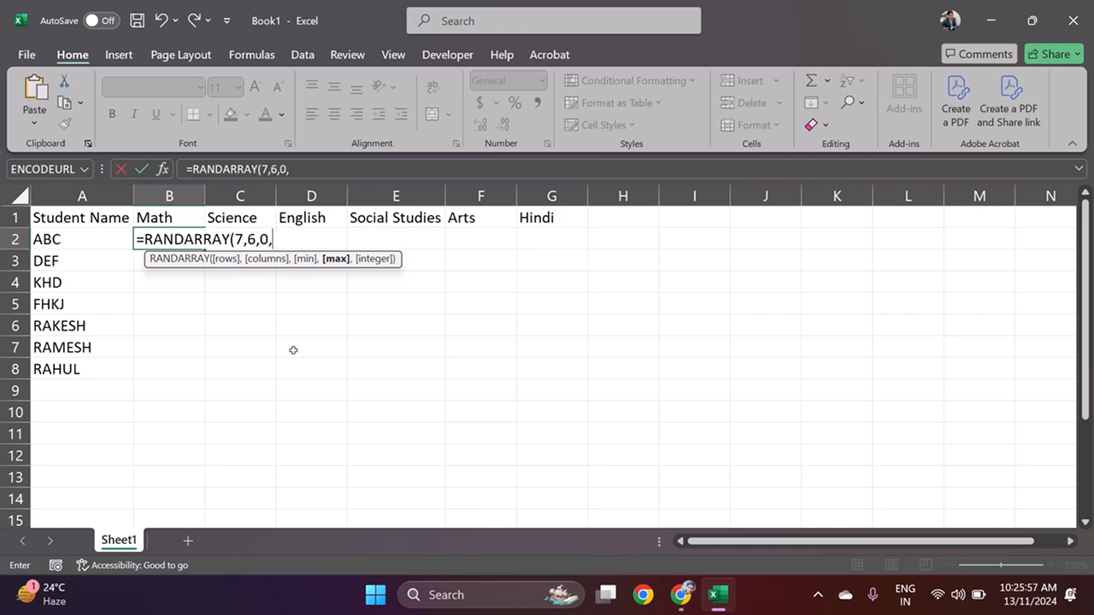
{"action": "type", "text": "100,"}
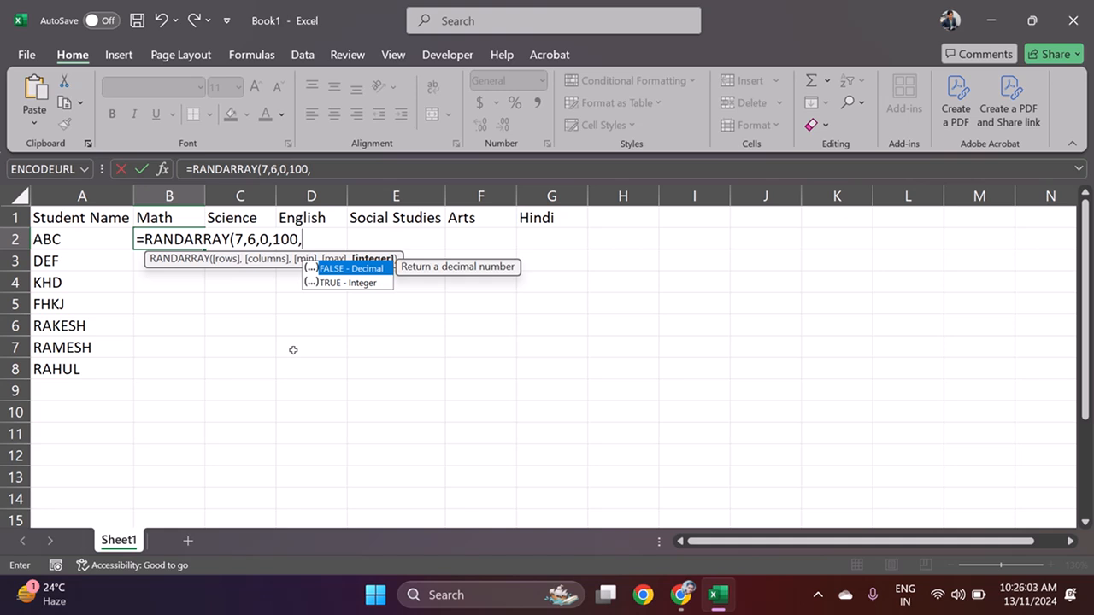
{"action": "double_click", "coordinate": [366, 283]}
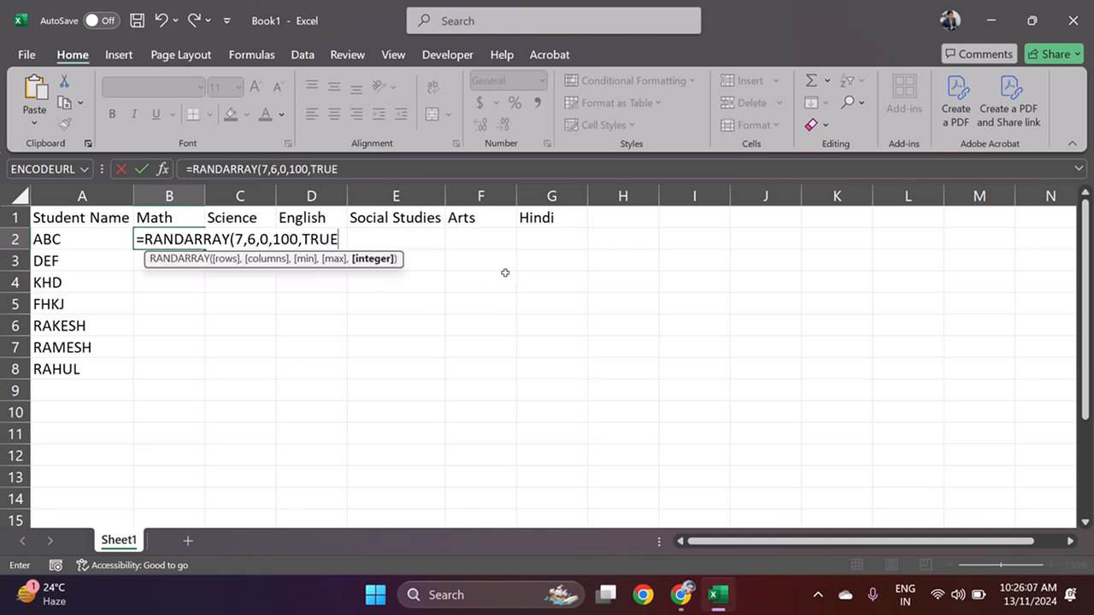
{"action": "type", "text": ")"}
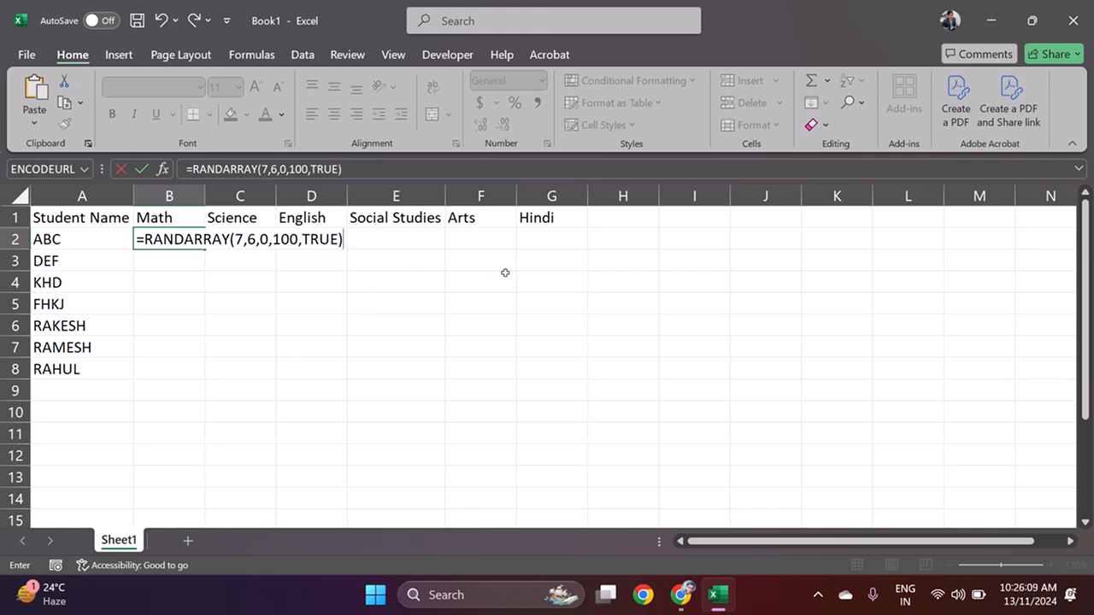
{"action": "key", "text": "Return"}
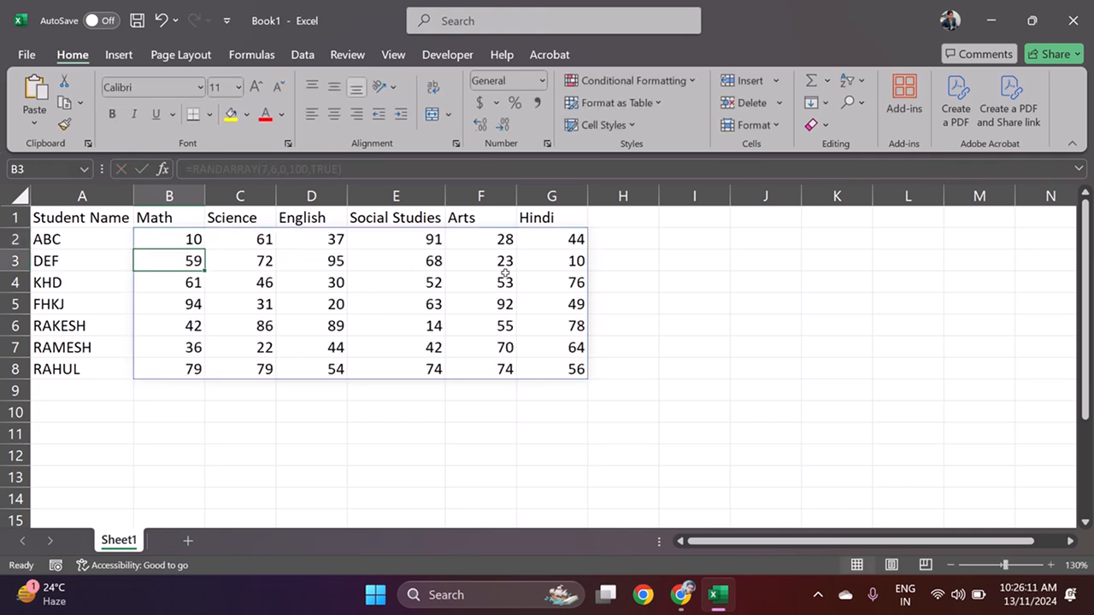
Step: Examine the spilled marks range B2:G8, comparing the formula in B2 with the contents of the other cells
{"action": "left_click", "coordinate": [569, 363]}
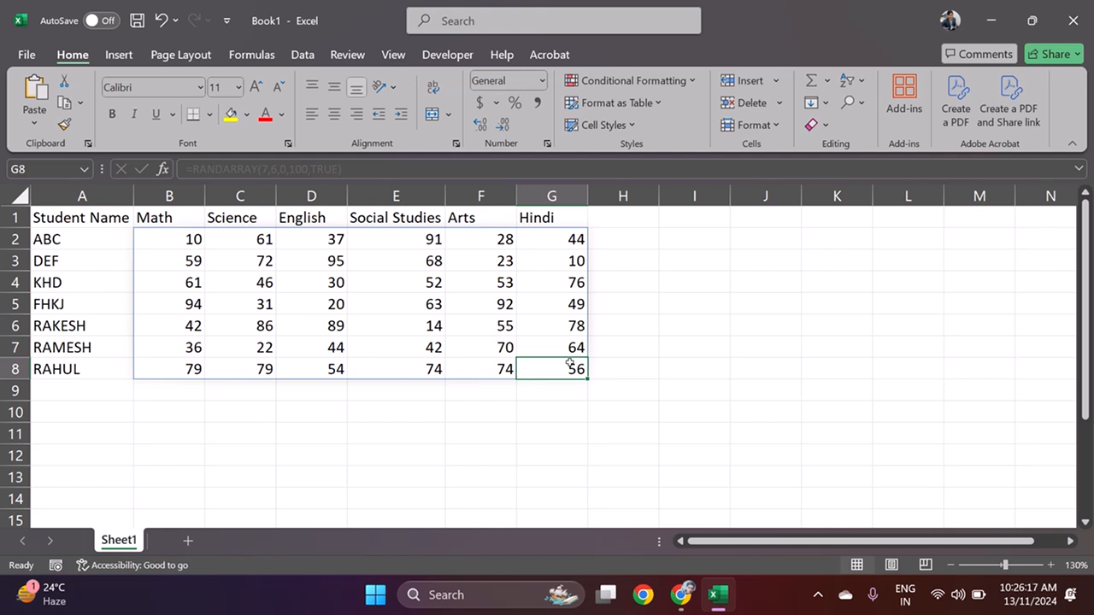
{"action": "left_click", "coordinate": [179, 240]}
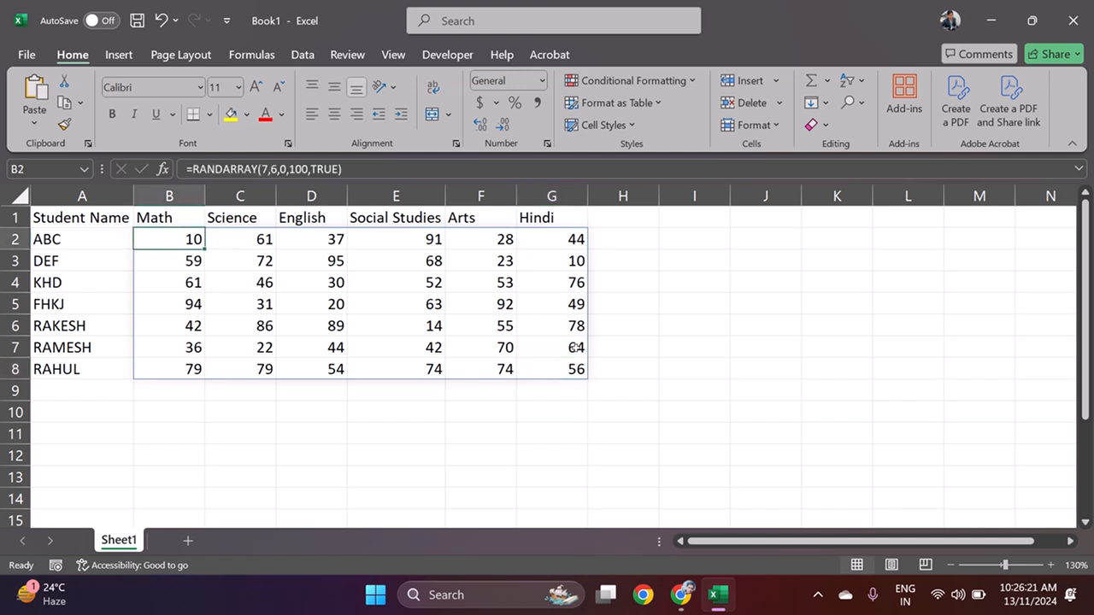
{"action": "left_click_drag", "start_coordinate": [571, 369], "coordinate": [166, 239]}
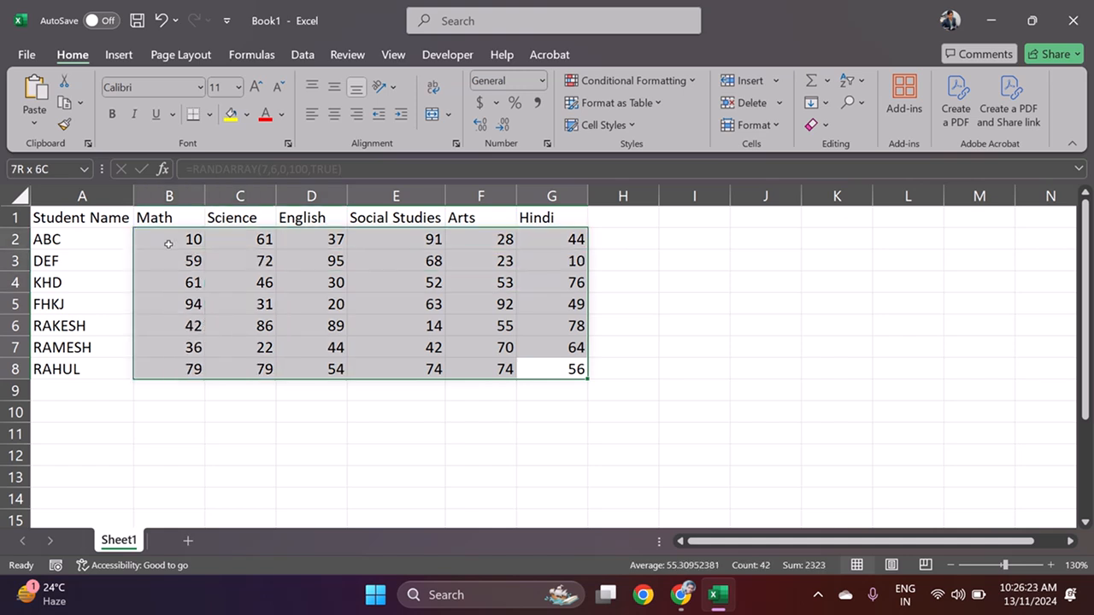
{"action": "left_click", "coordinate": [227, 270]}
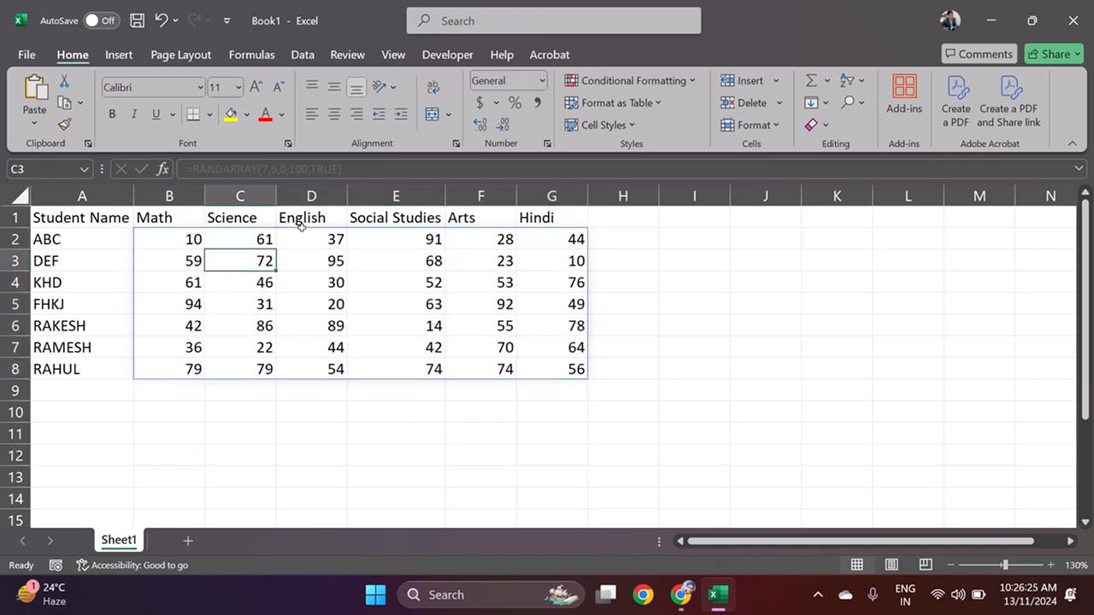
{"action": "left_click", "coordinate": [249, 169]}
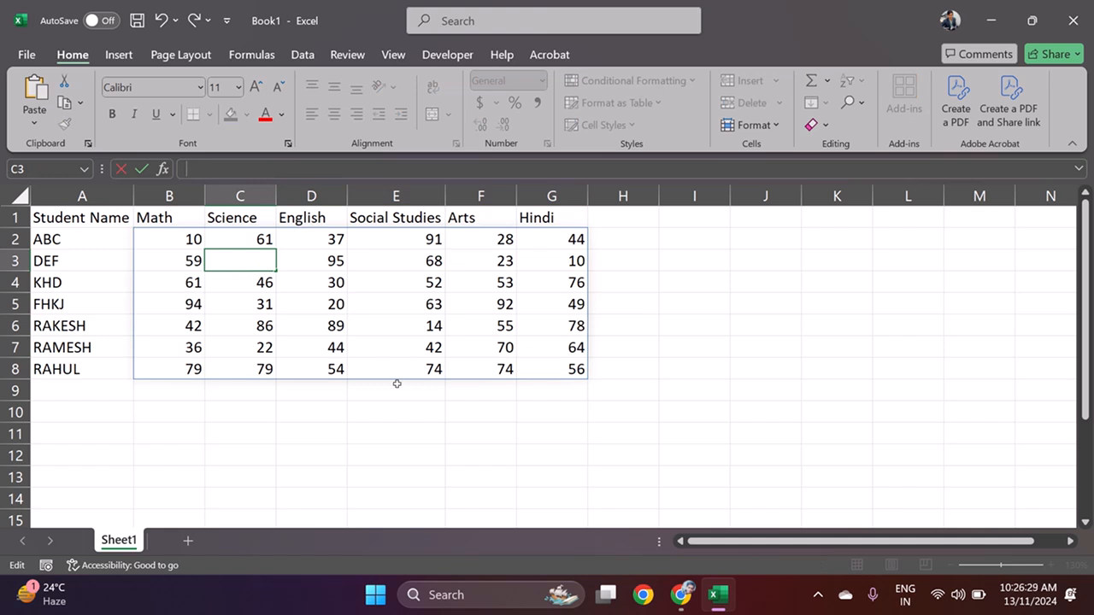
{"action": "left_click", "coordinate": [356, 418]}
{"action": "left_click", "coordinate": [376, 359]}
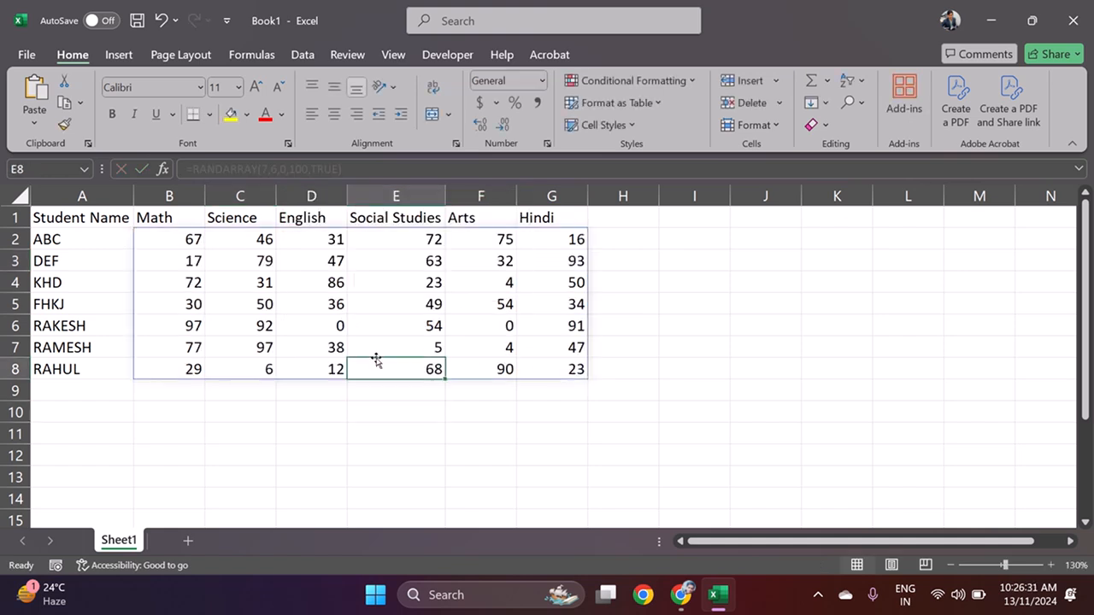
{"action": "left_click", "coordinate": [366, 418]}
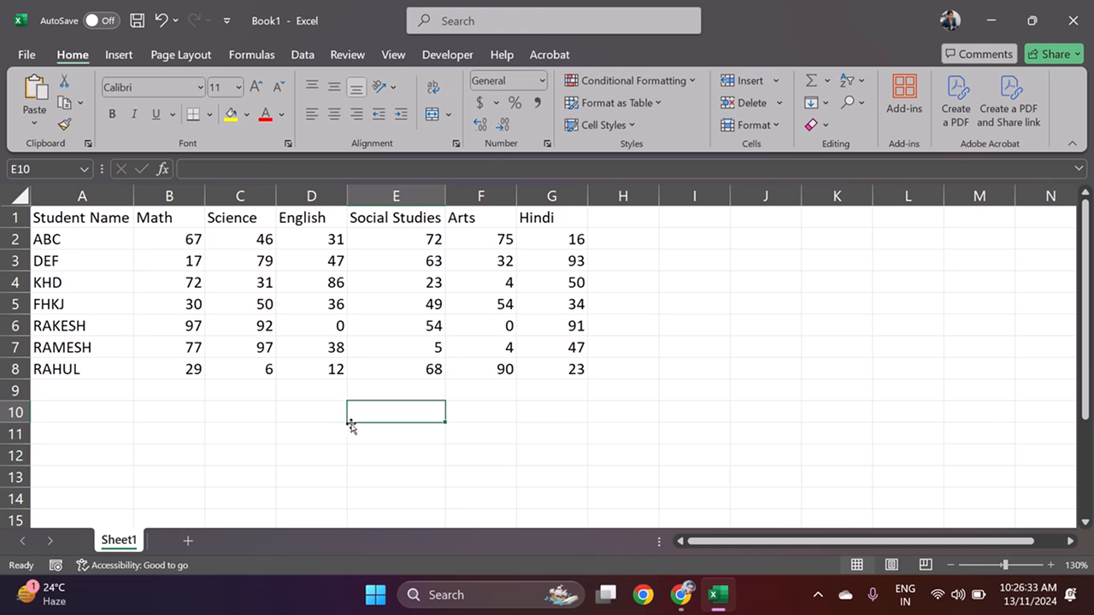
Step: Recalculate the sheet repeatedly to regenerate the random marks
{"action": "key", "text": "F9"}
{"action": "key", "text": "F9"}
{"action": "key", "text": "F9"}
{"action": "key", "text": "F9"}
{"action": "key", "text": "F9"}
{"action": "key", "text": "F9"}
{"action": "key", "text": "F9"}
{"action": "key", "text": "F9"}
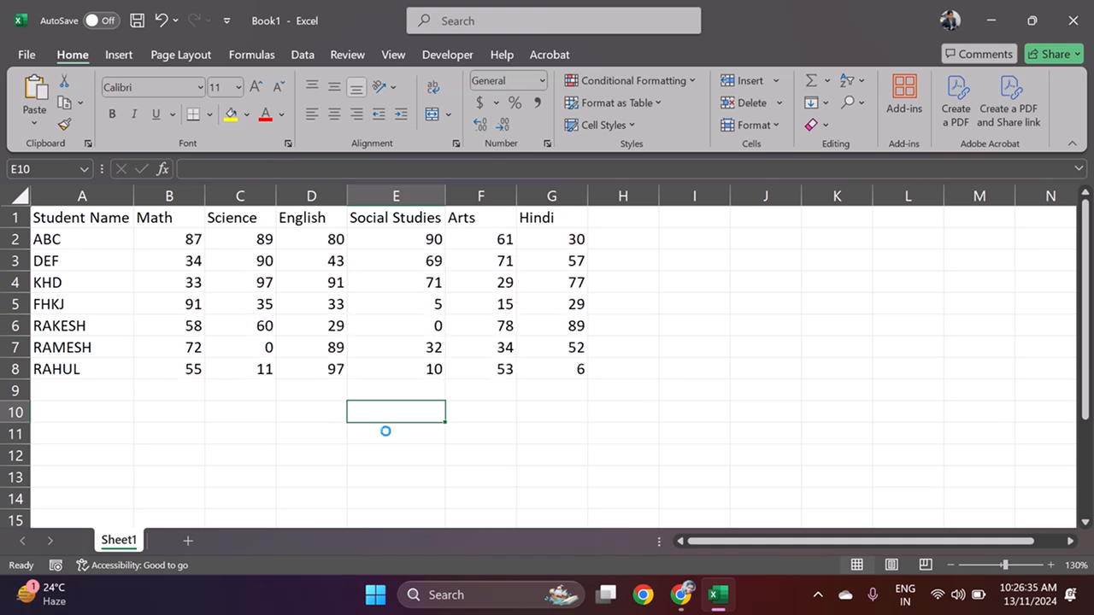
{"action": "key", "text": "F9"}
{"action": "key", "text": "F9"}
{"action": "key", "text": "F9"}
{"action": "key", "text": "F9"}
{"action": "key", "text": "F9"}
{"action": "key", "text": "F9"}
{"action": "key", "text": "F9"}
{"action": "key", "text": "F9"}
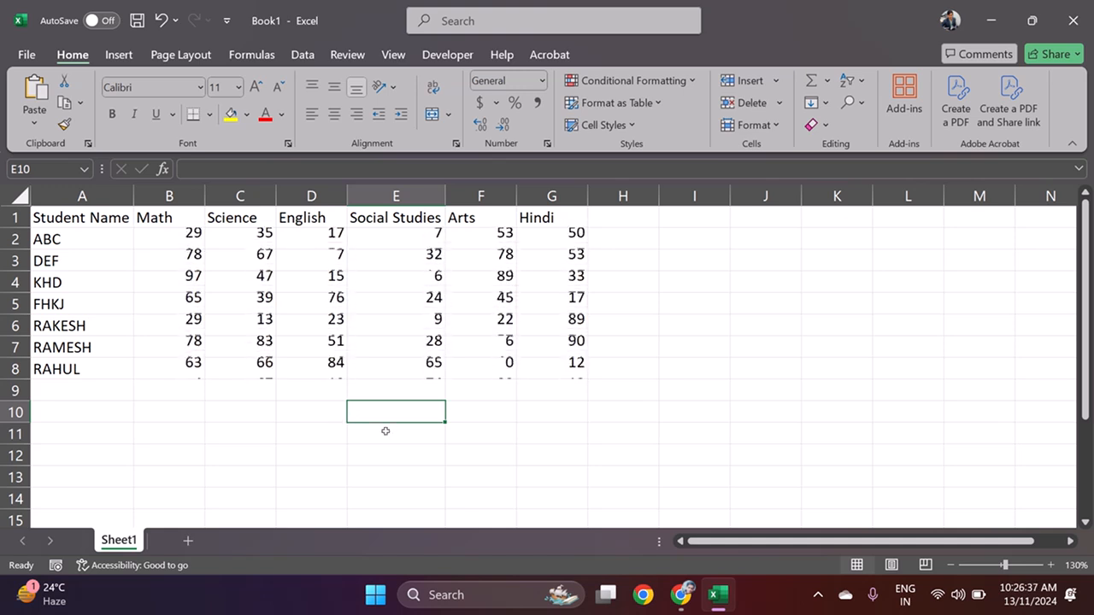
{"action": "key", "text": "F9"}
{"action": "key", "text": "F9"}
{"action": "key", "text": "F9"}
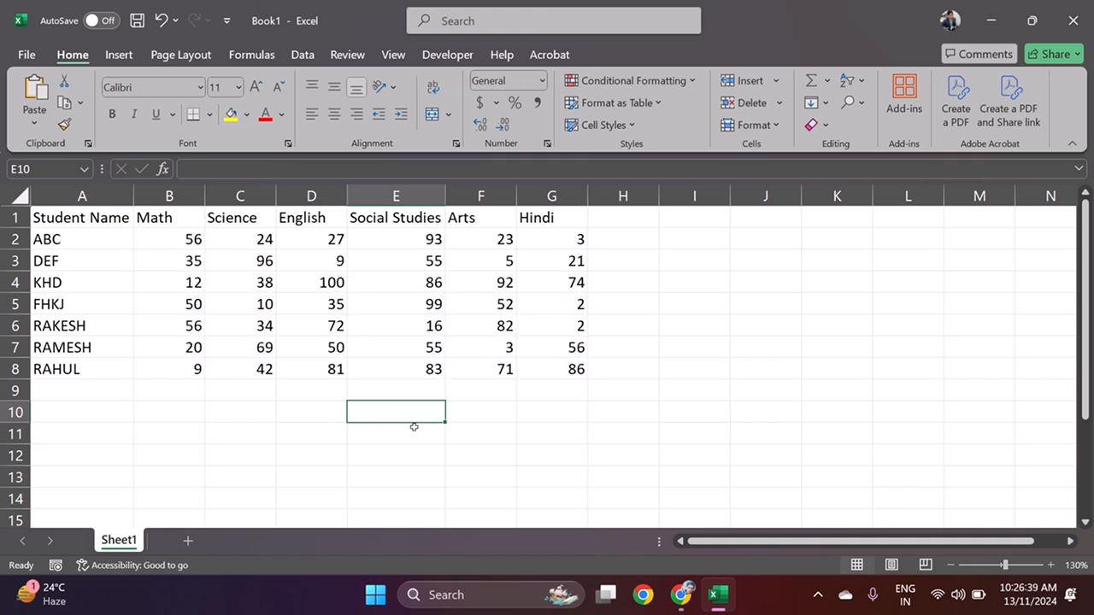
Step: Copy the marks in B2:G8 and paste them over themselves as values only, then clear the copy selection
{"action": "left_click_drag", "start_coordinate": [576, 370], "coordinate": [163, 239]}
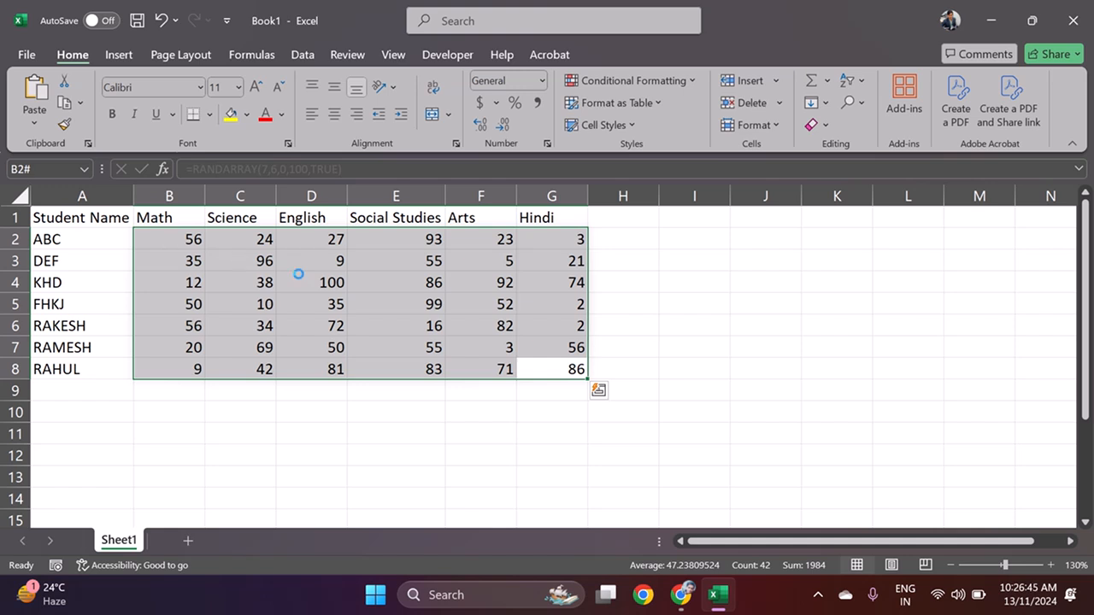
{"action": "key", "text": "ctrl+c"}
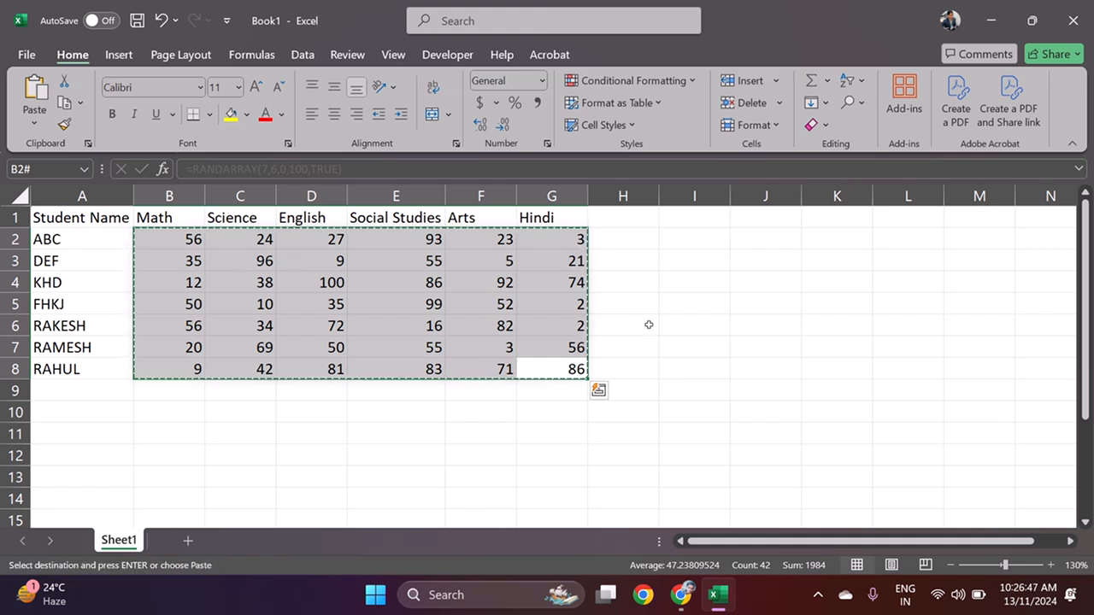
{"action": "left_click", "coordinate": [32, 126]}
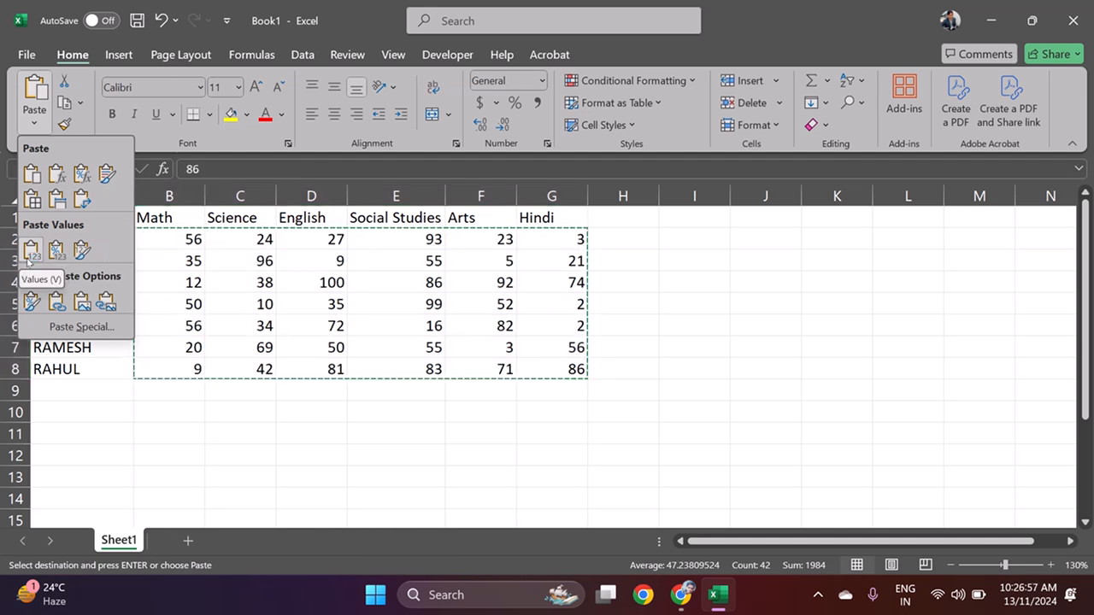
{"action": "left_click", "coordinate": [30, 254]}
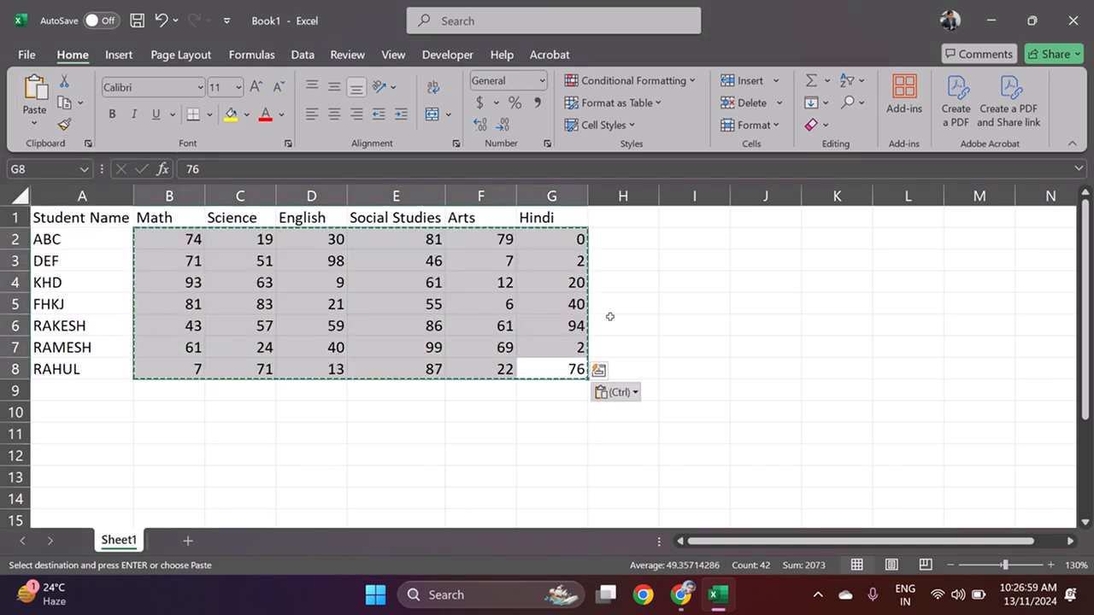
{"action": "left_click", "coordinate": [642, 339]}
{"action": "left_click", "coordinate": [547, 425]}
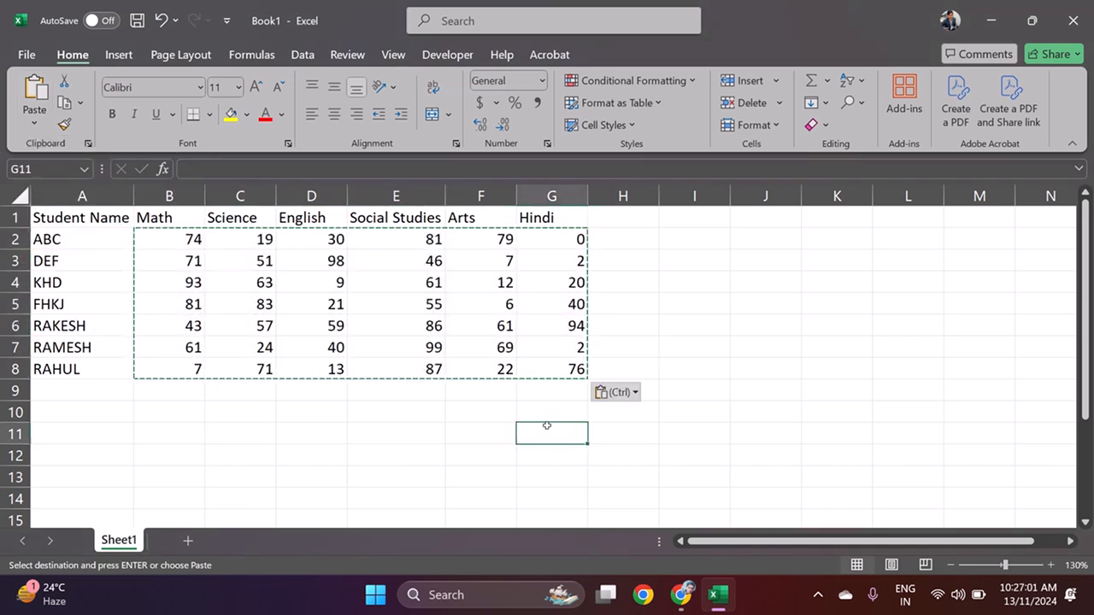
{"action": "left_click_drag", "start_coordinate": [422, 309], "coordinate": [422, 329]}
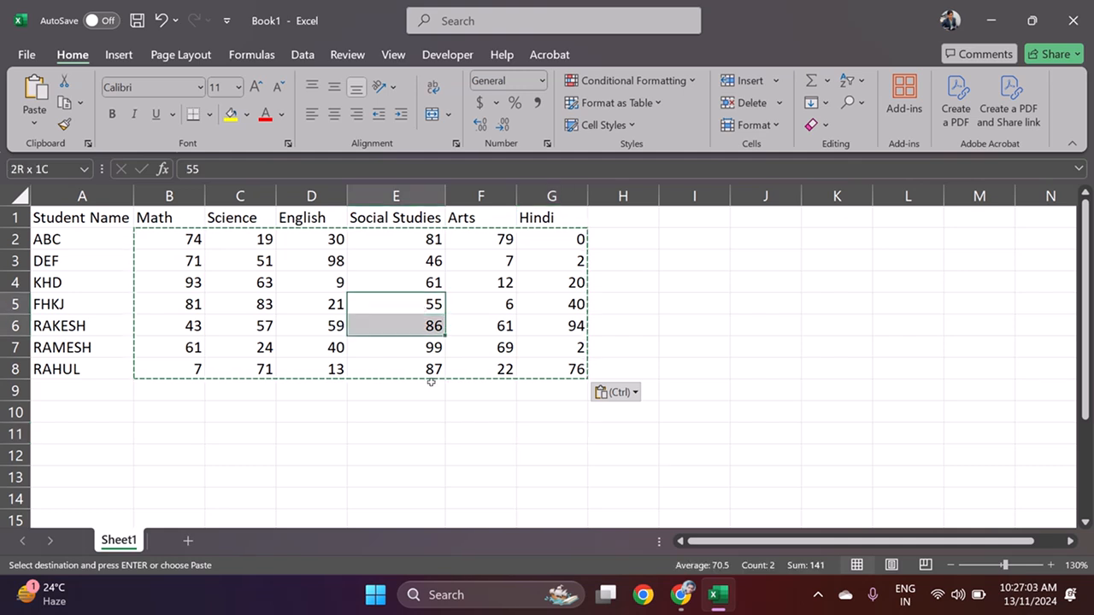
{"action": "left_click", "coordinate": [408, 450]}
{"action": "key", "text": "Escape"}
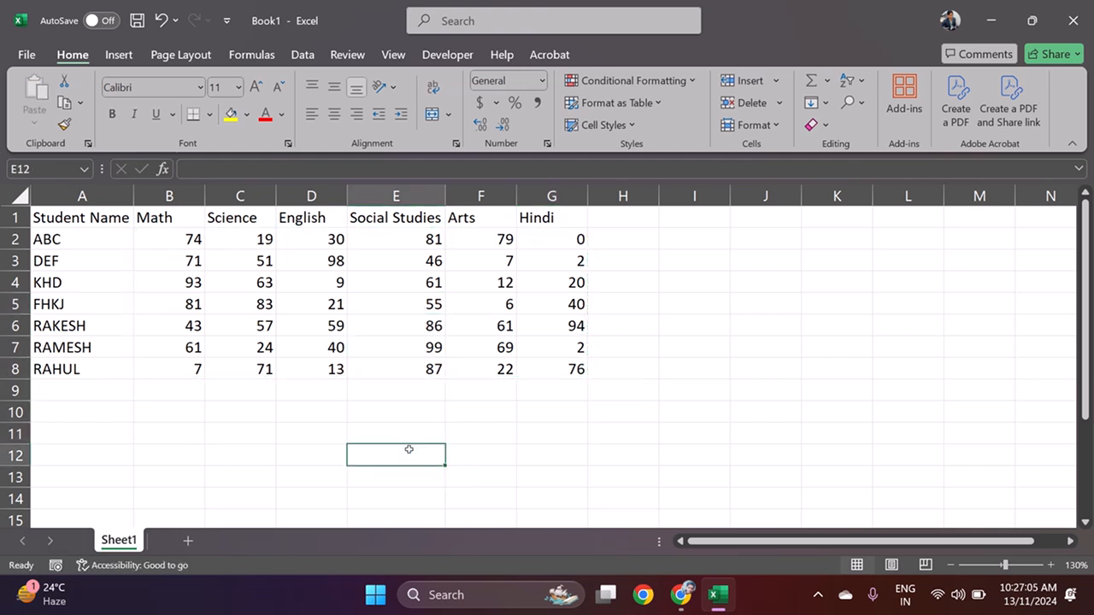
{"action": "left_click", "coordinate": [673, 367]}
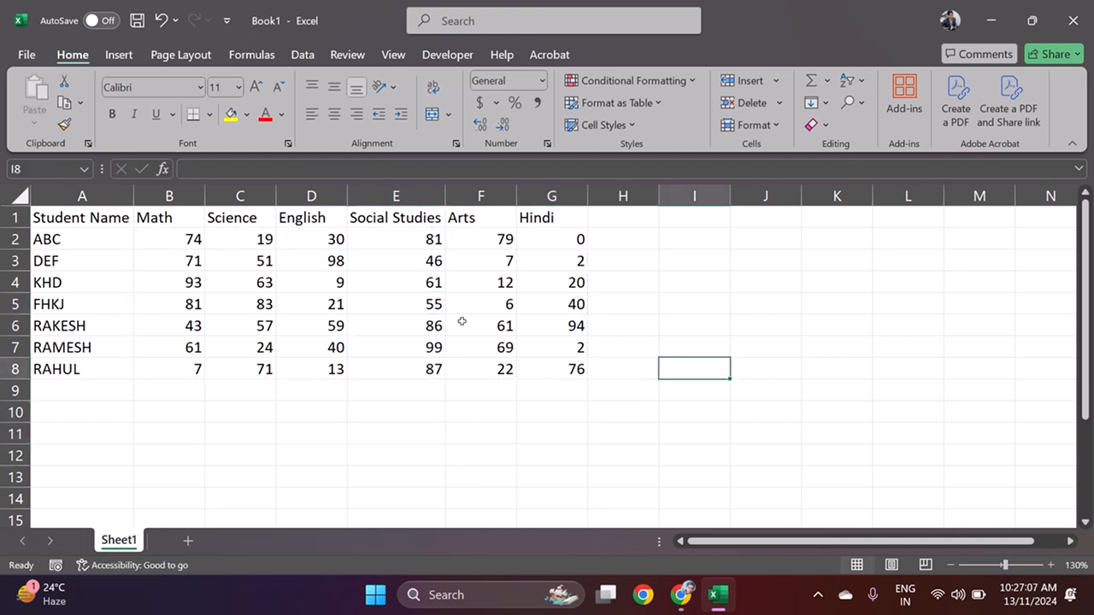
{"action": "left_click", "coordinate": [626, 215]}
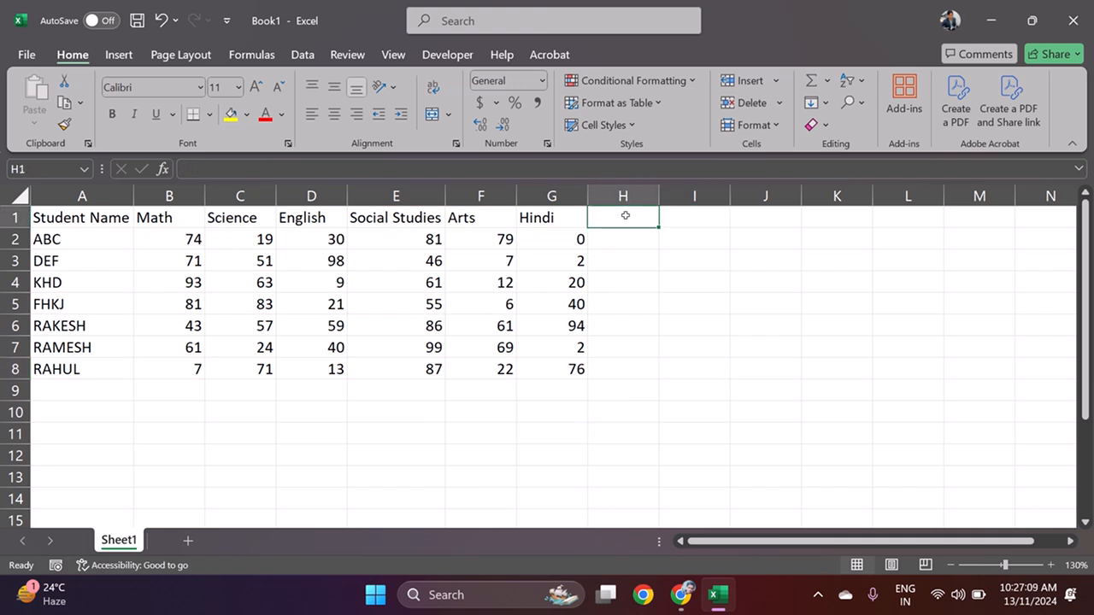
{"action": "type", "text": "=tOTA"}
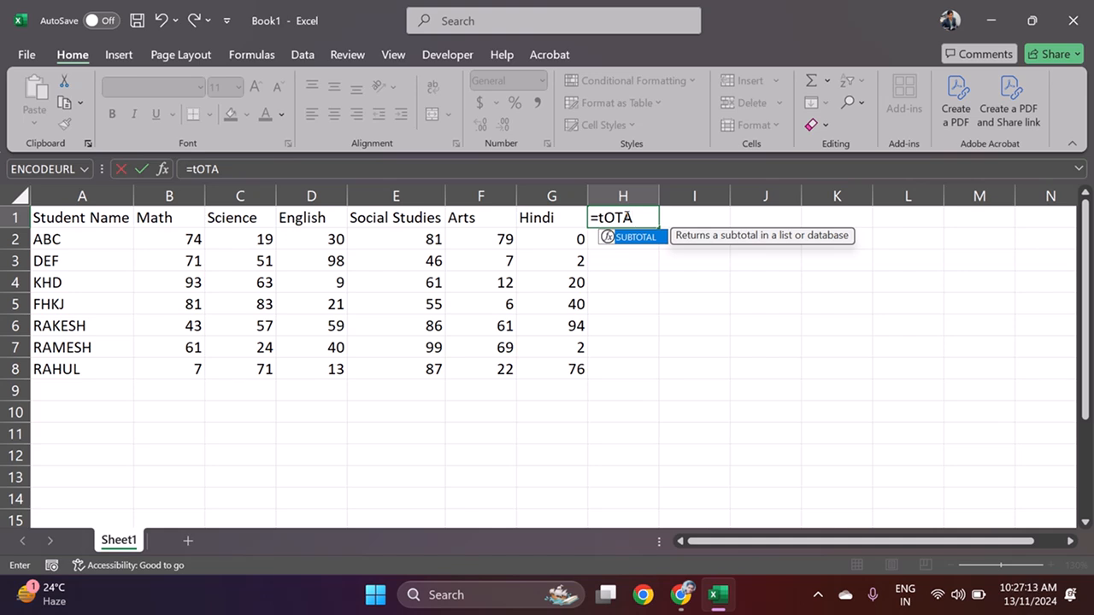
{"action": "key", "text": "ctrl+shift+Left"}
{"action": "left_click", "coordinate": [625, 216]}
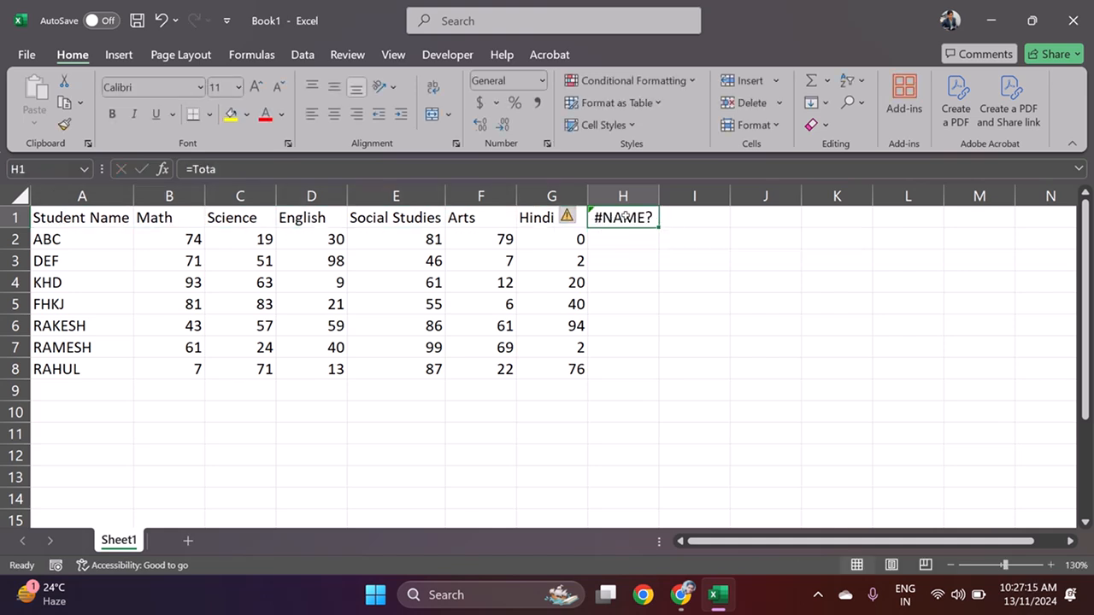
{"action": "key", "text": "Delete"}
Step: Replace the entry in cell H1 with the column header Total
{"action": "type", "text": "To"}
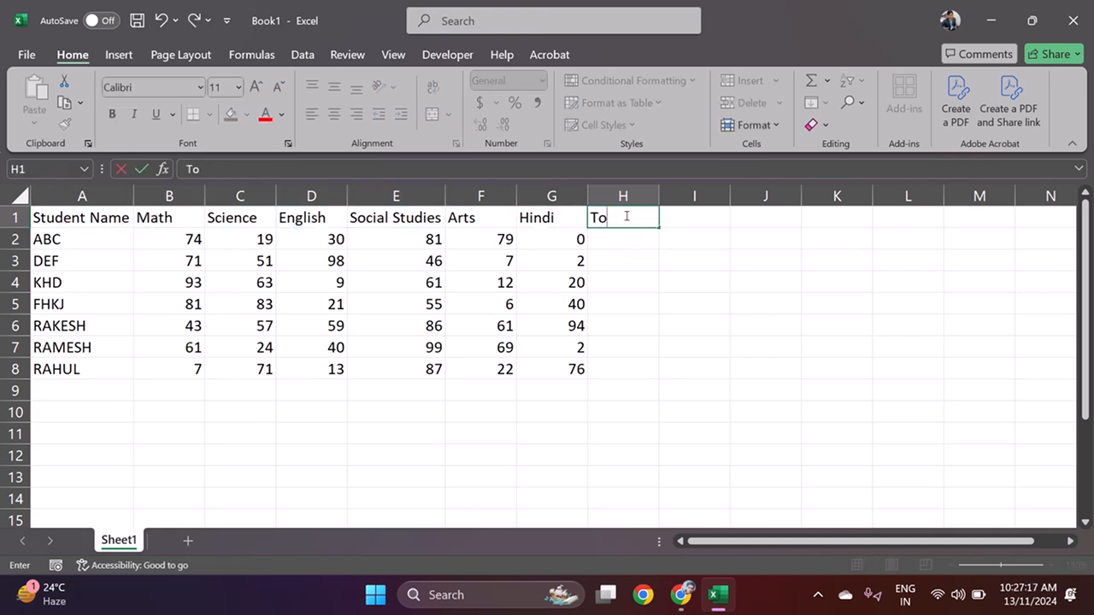
{"action": "type", "text": "tal"}
{"action": "key", "text": "Return"}
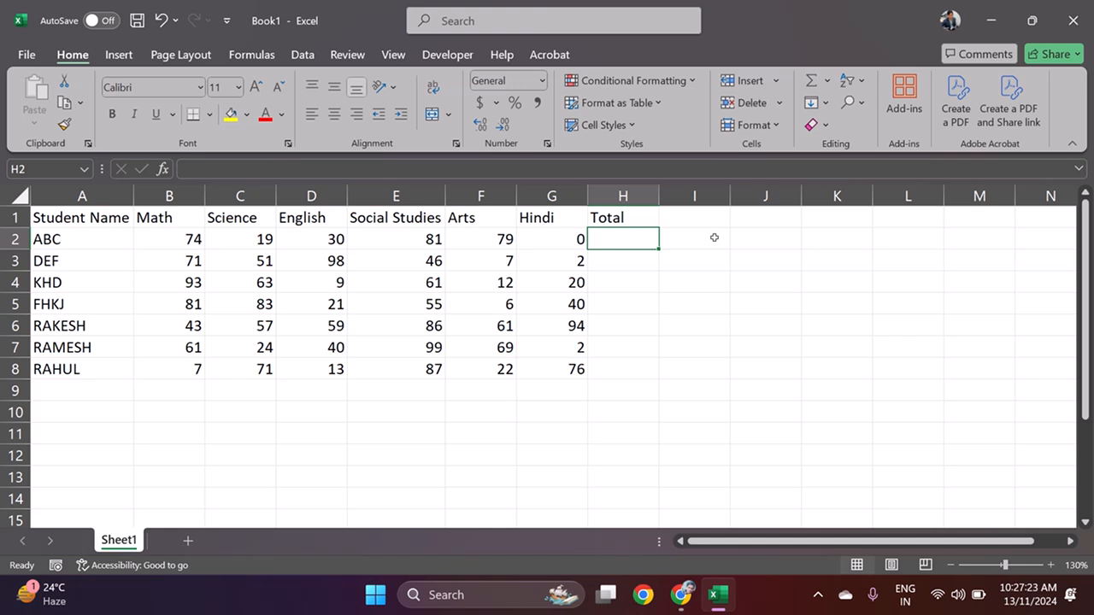
Step: Total the first student's marks in H2 with AutoSum, =SUM(B2:G2), and fill the formula down to H8
{"action": "key", "text": "alt+equal"}
{"action": "key", "text": "Return"}
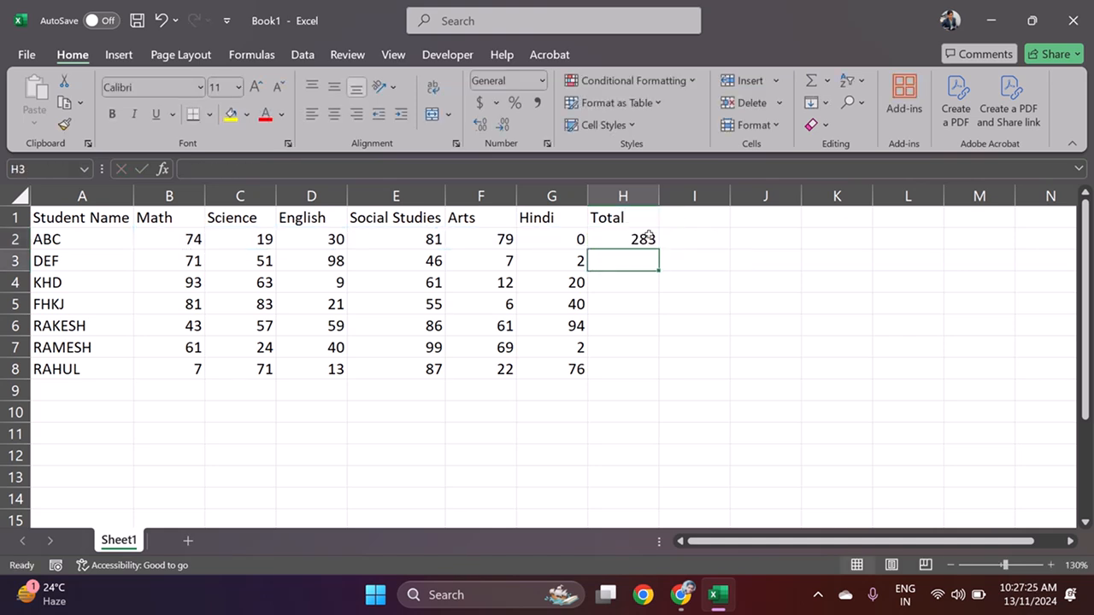
{"action": "left_click", "coordinate": [650, 237]}
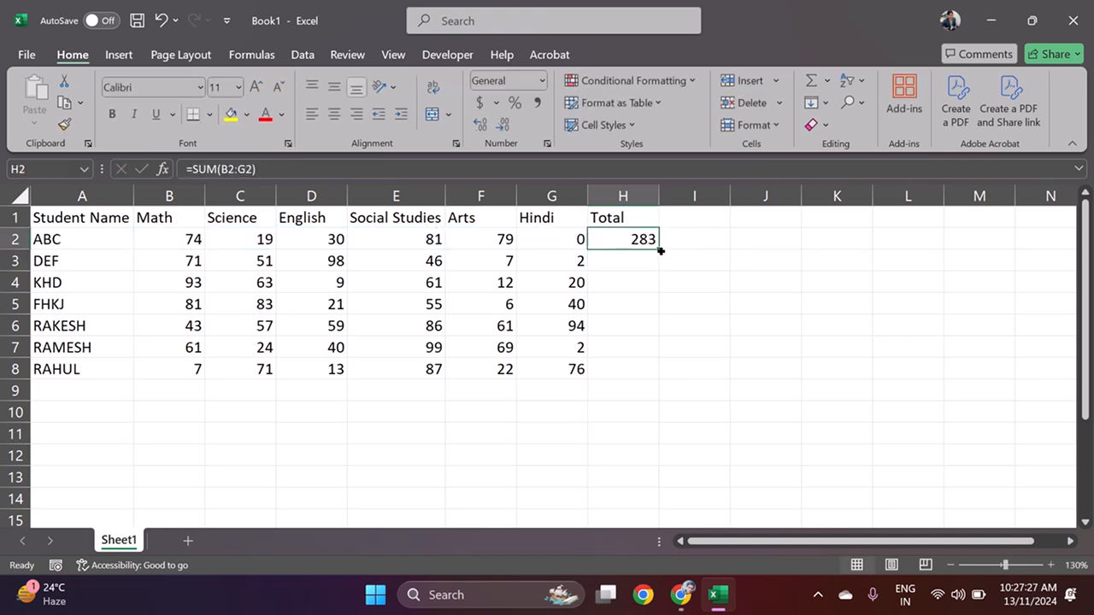
{"action": "left_click_drag", "start_coordinate": [660, 251], "coordinate": [658, 381]}
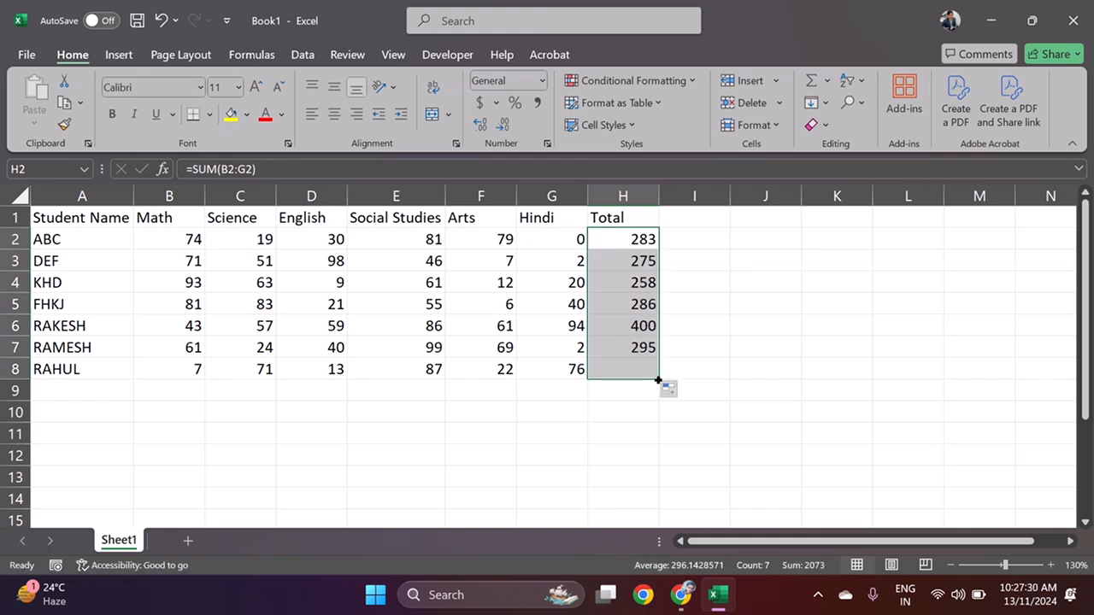
Step: Examine the total formulas in H2 through H6, comparing the row references used in each SUM
{"action": "left_click", "coordinate": [639, 236]}
{"action": "left_click", "coordinate": [640, 237]}
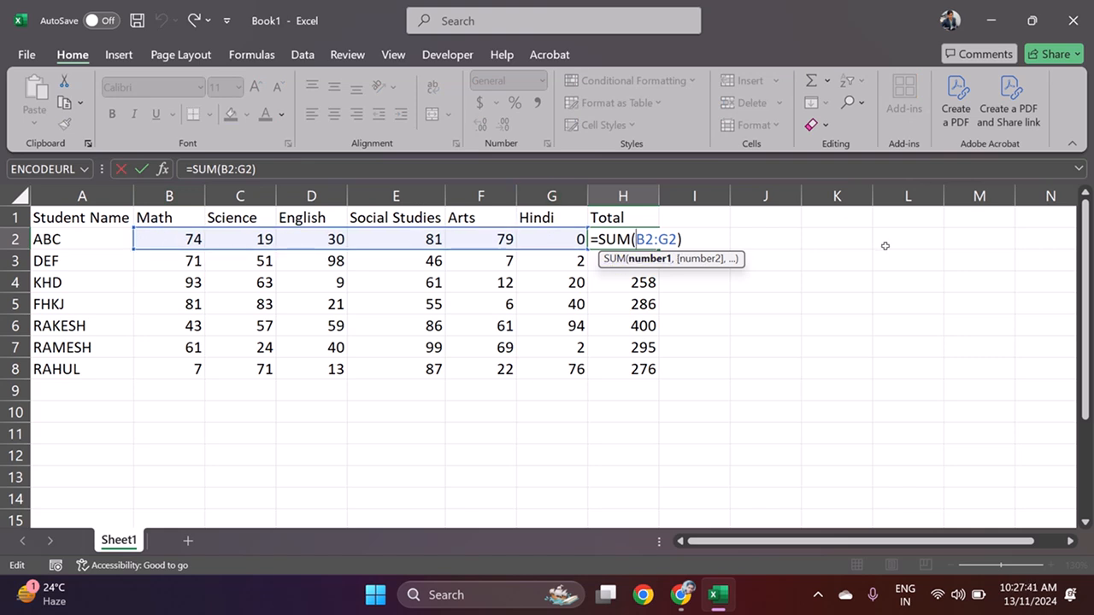
{"action": "key", "text": "Return"}
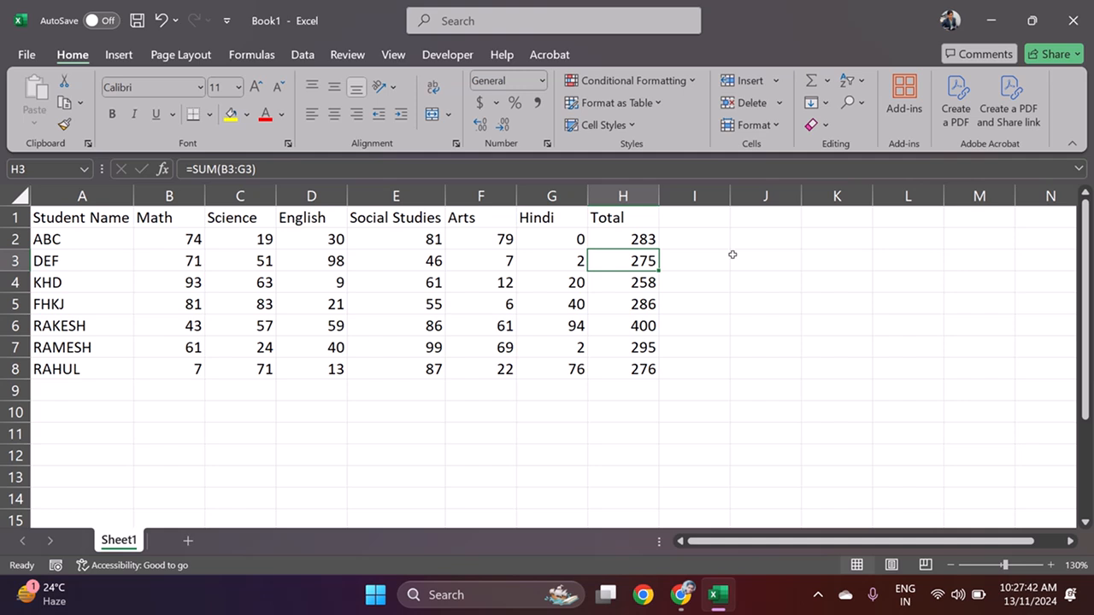
{"action": "double_click", "coordinate": [637, 261]}
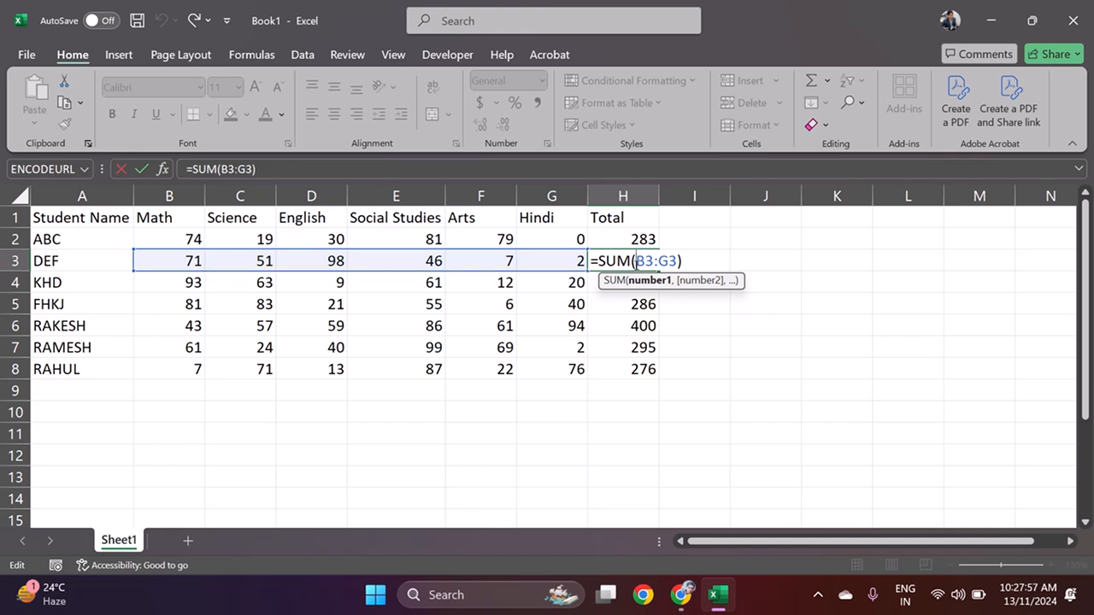
{"action": "key", "text": "Return"}
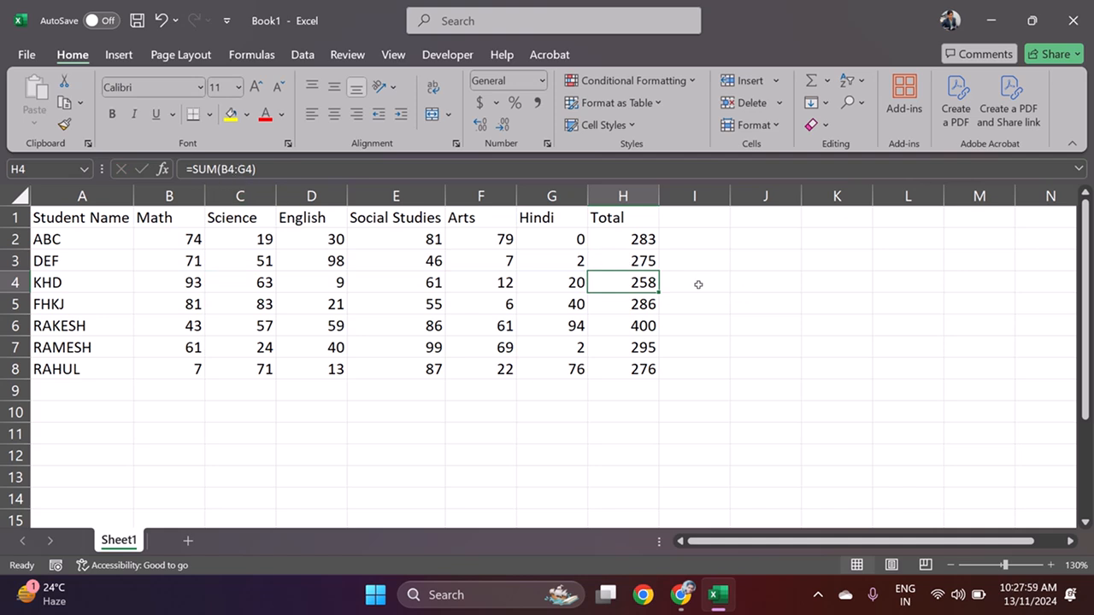
{"action": "key", "text": "Down"}
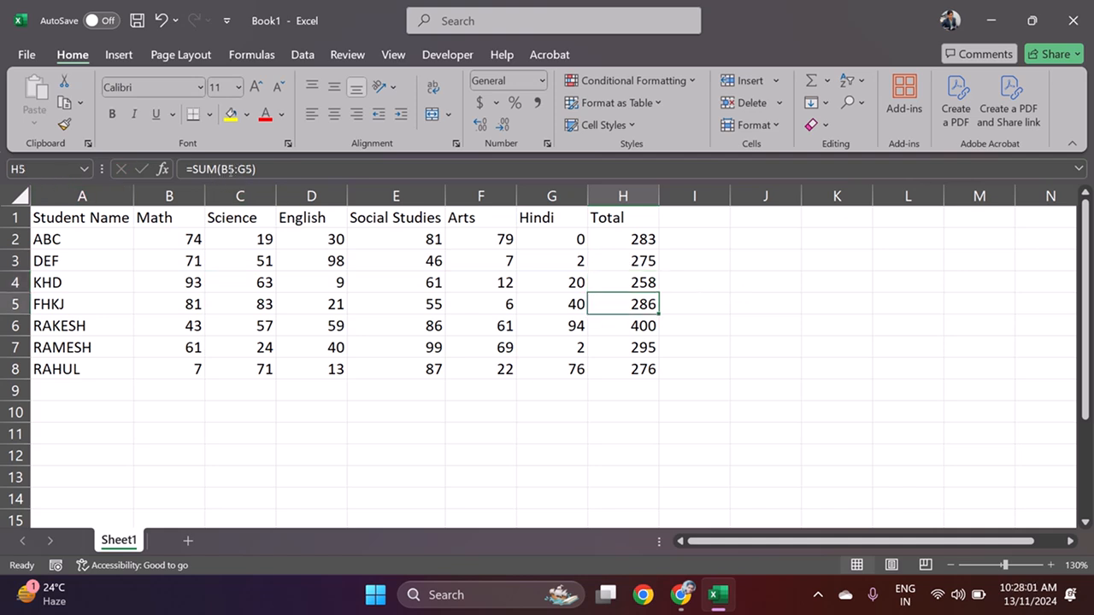
{"action": "left_click", "coordinate": [660, 326]}
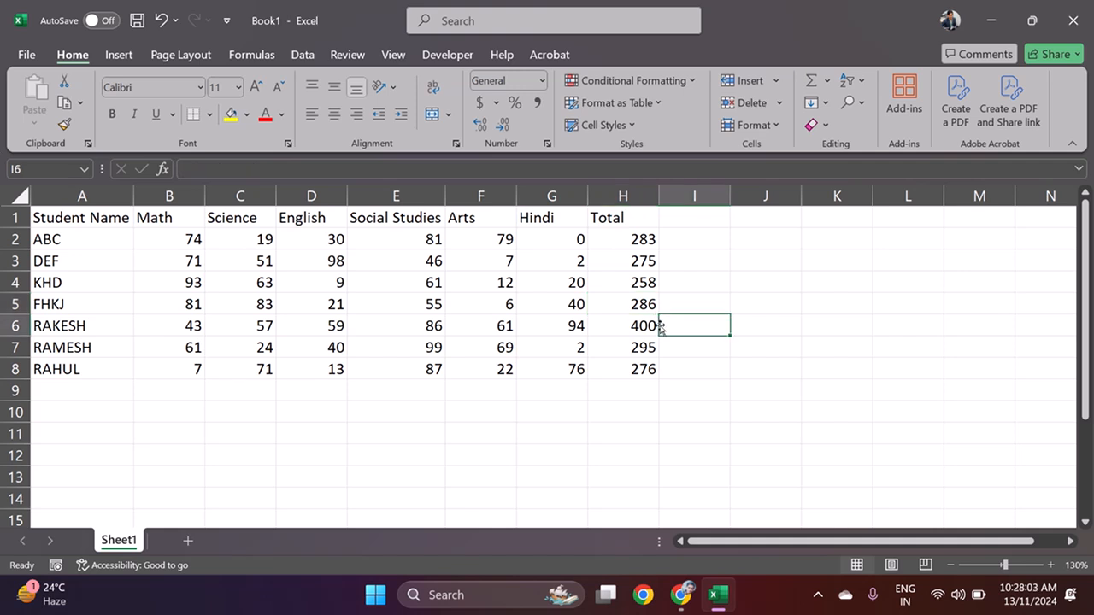
{"action": "left_click", "coordinate": [638, 328]}
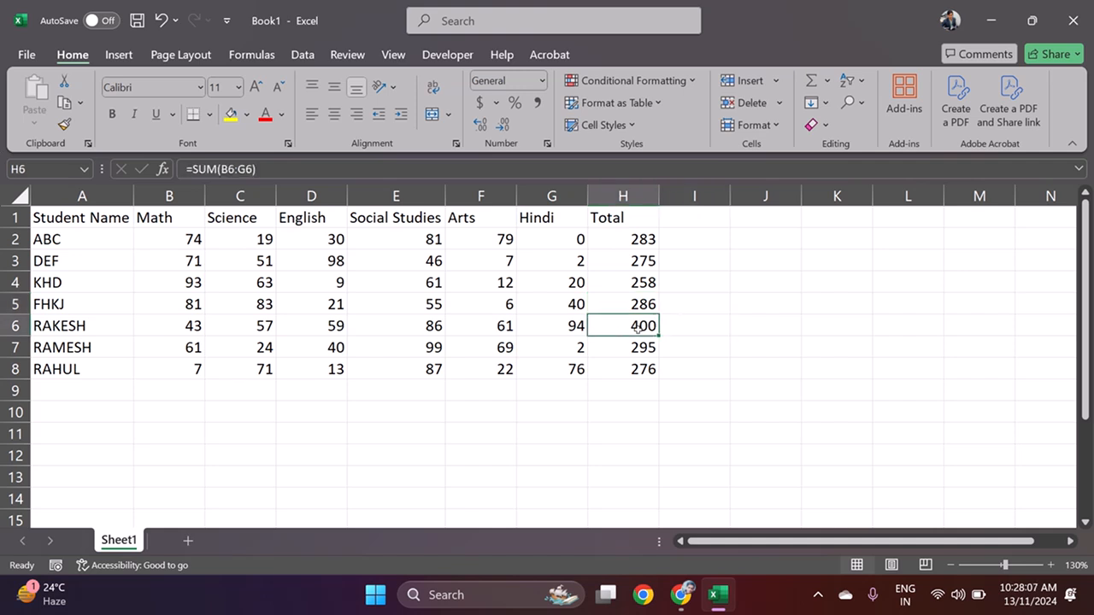
{"action": "double_click", "coordinate": [638, 328]}
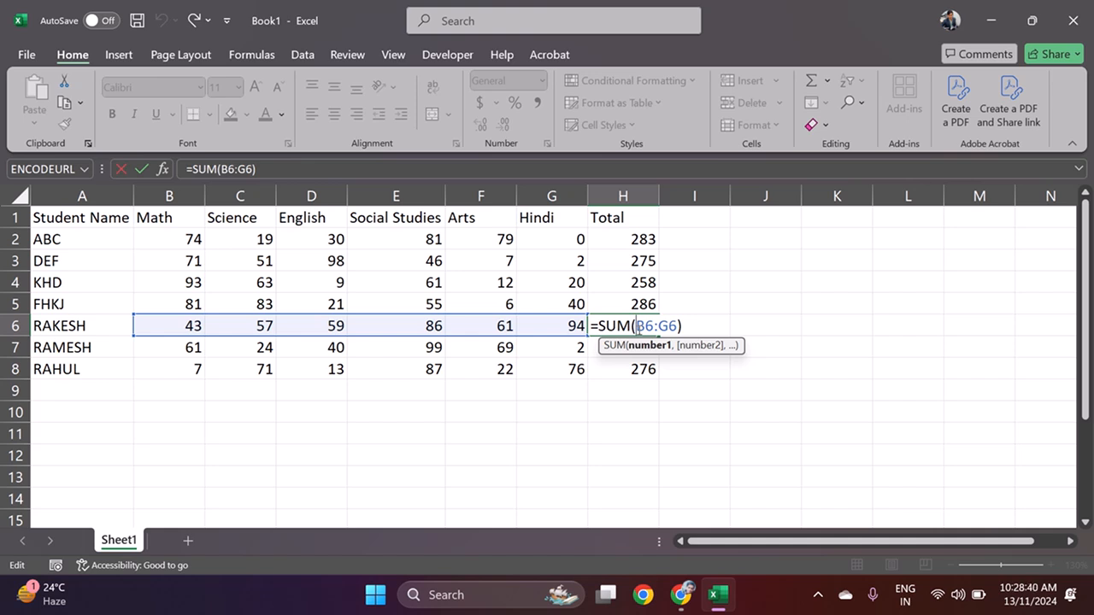
{"action": "left_click", "coordinate": [766, 371]}
{"action": "key", "text": "Escape"}
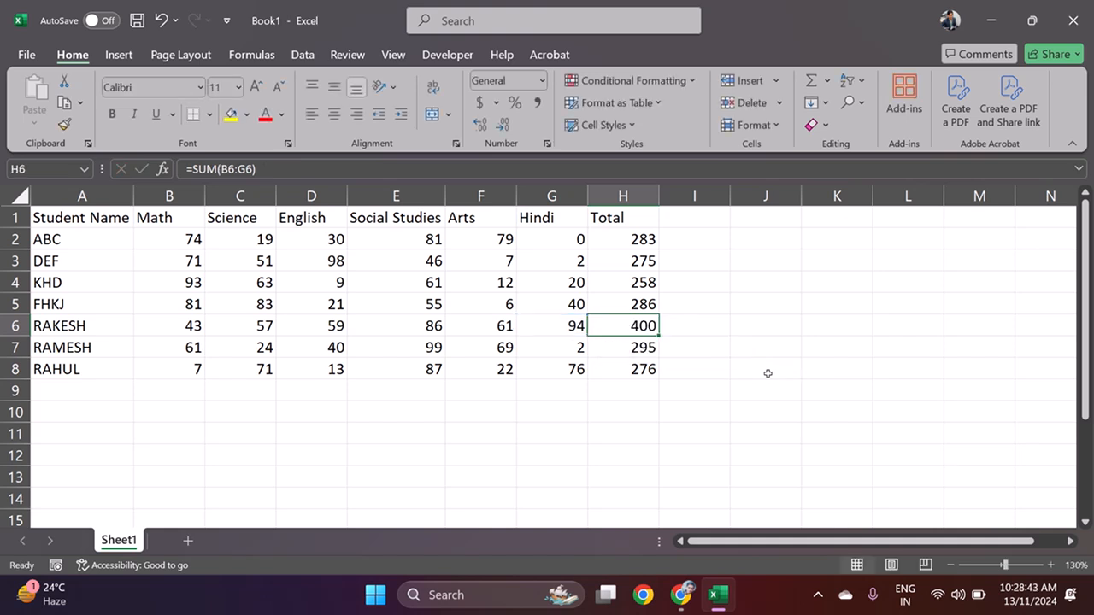
Step: Enter the sample number 89 in cell J2, apart from the marks table
{"action": "left_click", "coordinate": [735, 275]}
{"action": "left_click", "coordinate": [694, 239]}
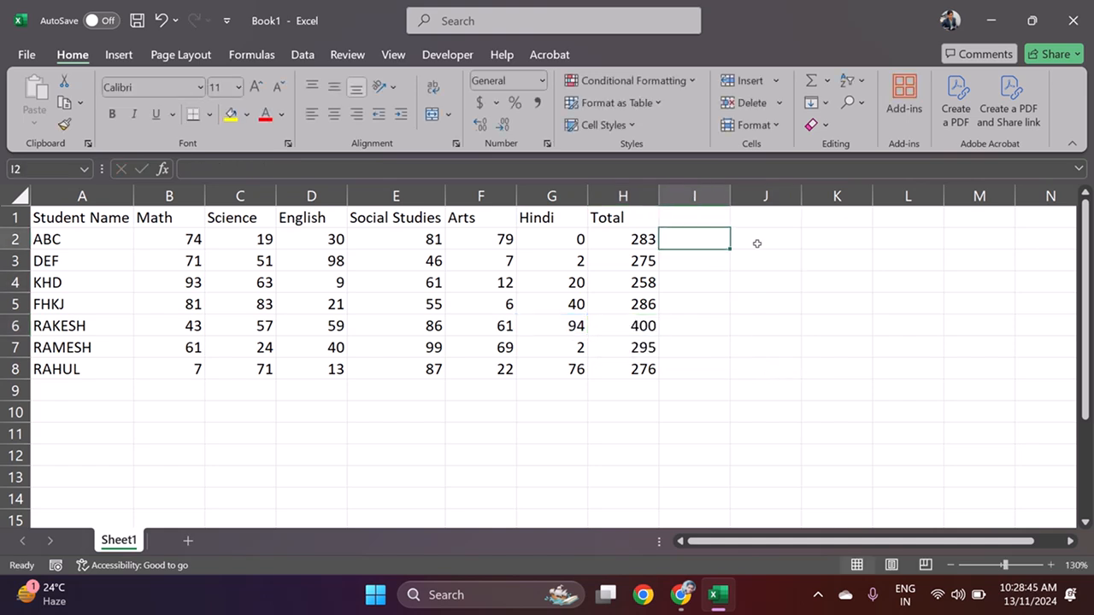
{"action": "left_click", "coordinate": [772, 242]}
{"action": "double_click", "coordinate": [773, 244]}
{"action": "type", "text": "89"}
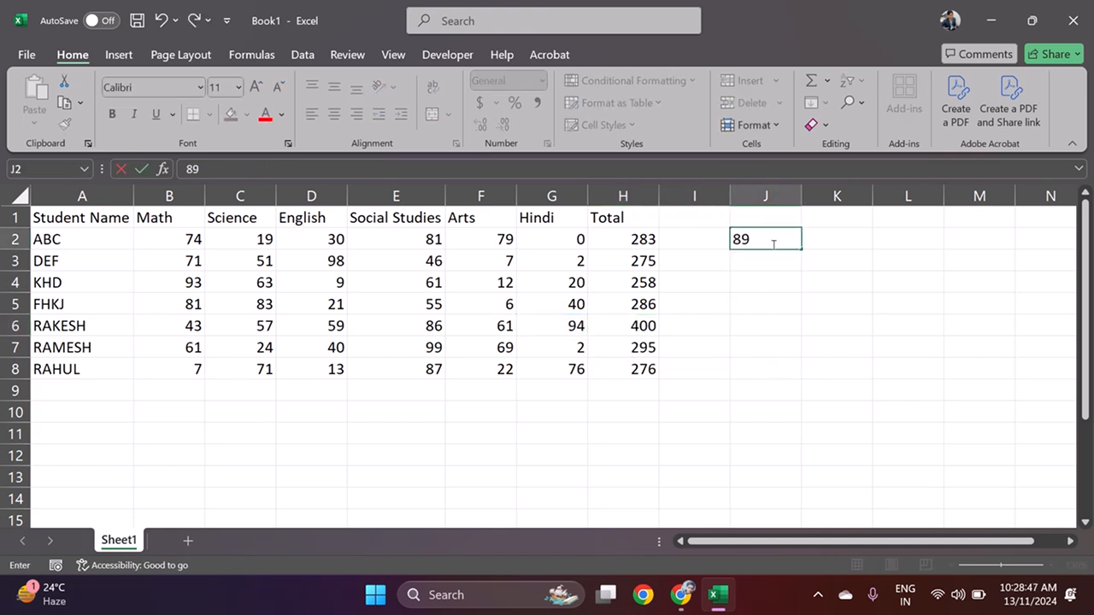
{"action": "key", "text": "Return"}
Step: Enter a formula in K2 that refers to J2 as an absolute reference, =$J$2
{"action": "left_click", "coordinate": [772, 241]}
{"action": "key", "text": "Right"}
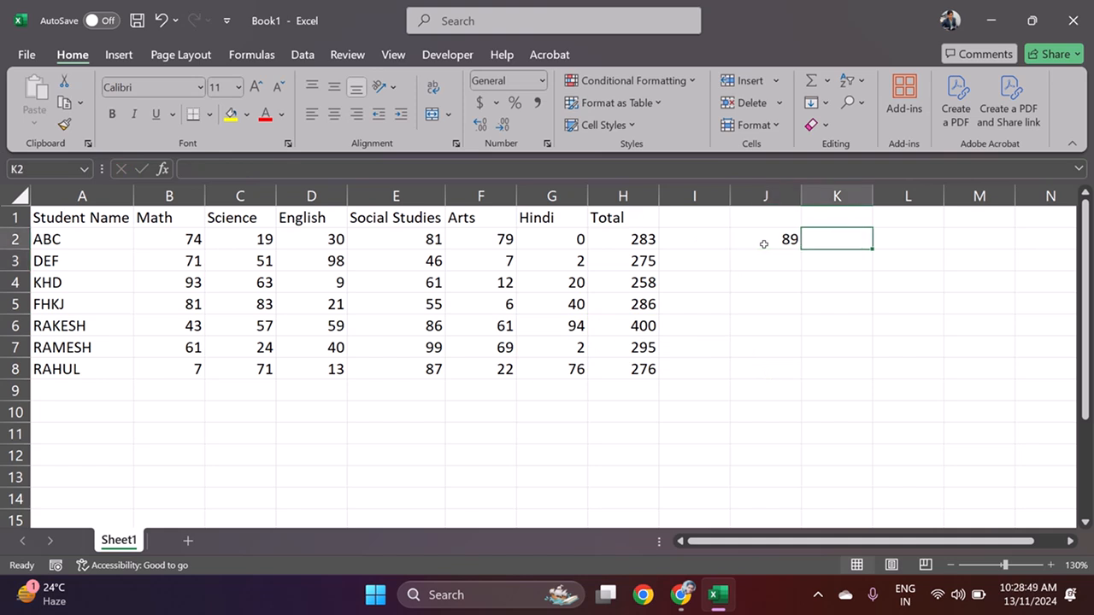
{"action": "type", "text": "="}
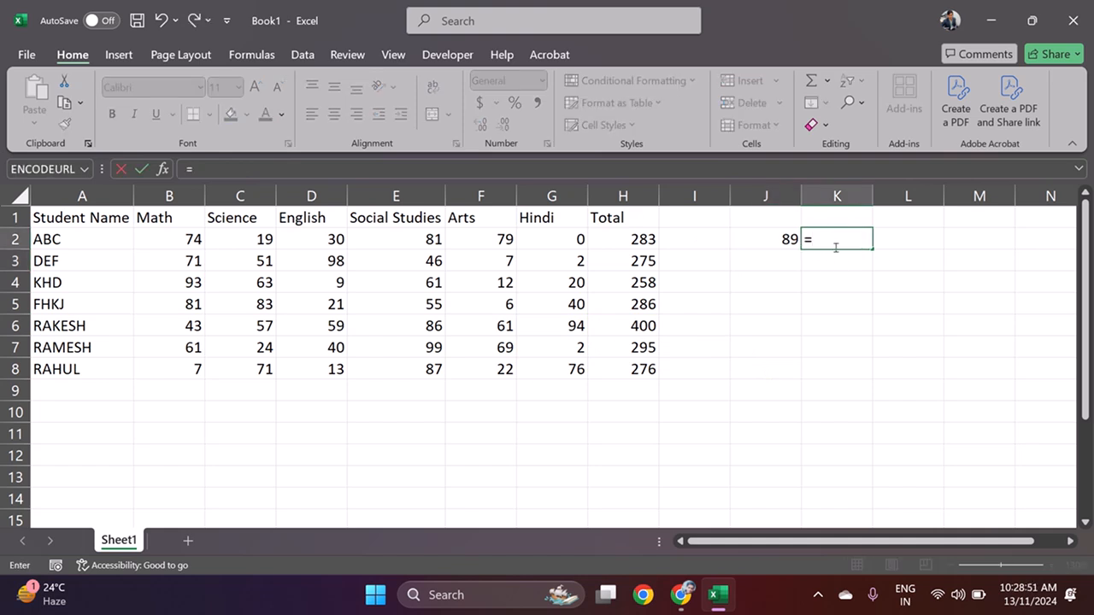
{"action": "left_click", "coordinate": [786, 239]}
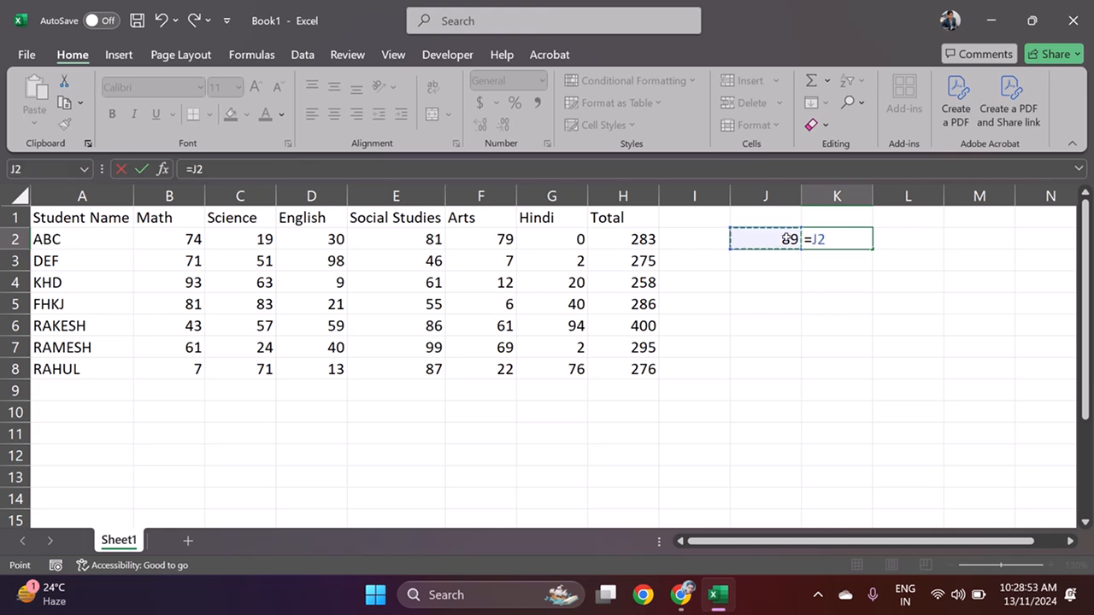
{"action": "left_click", "coordinate": [817, 239]}
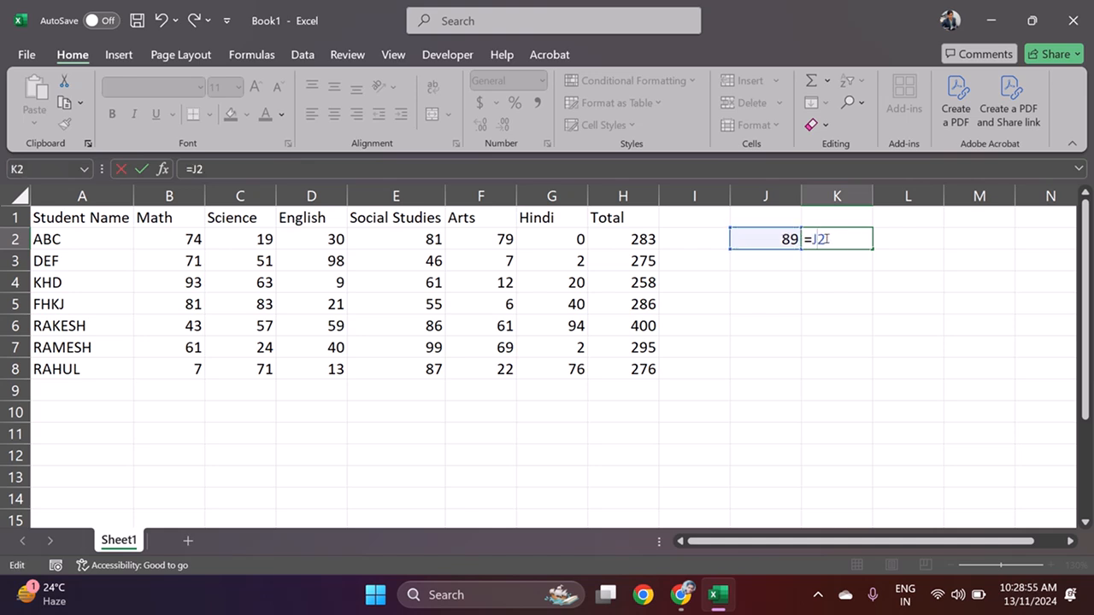
{"action": "double_click", "coordinate": [818, 240]}
{"action": "key", "text": "F4"}
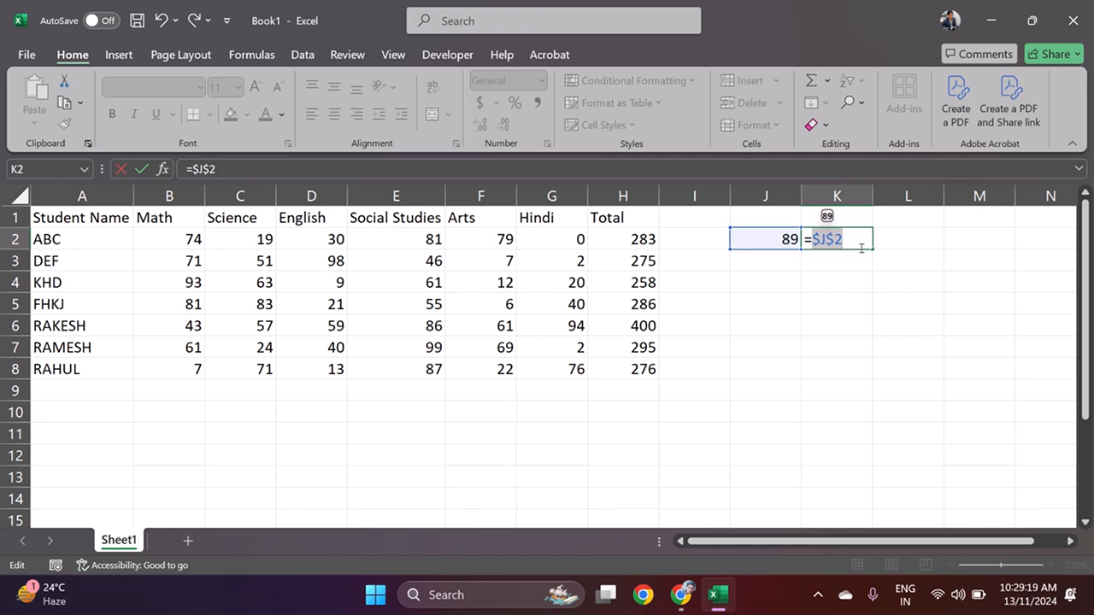
{"action": "key", "text": "Return"}
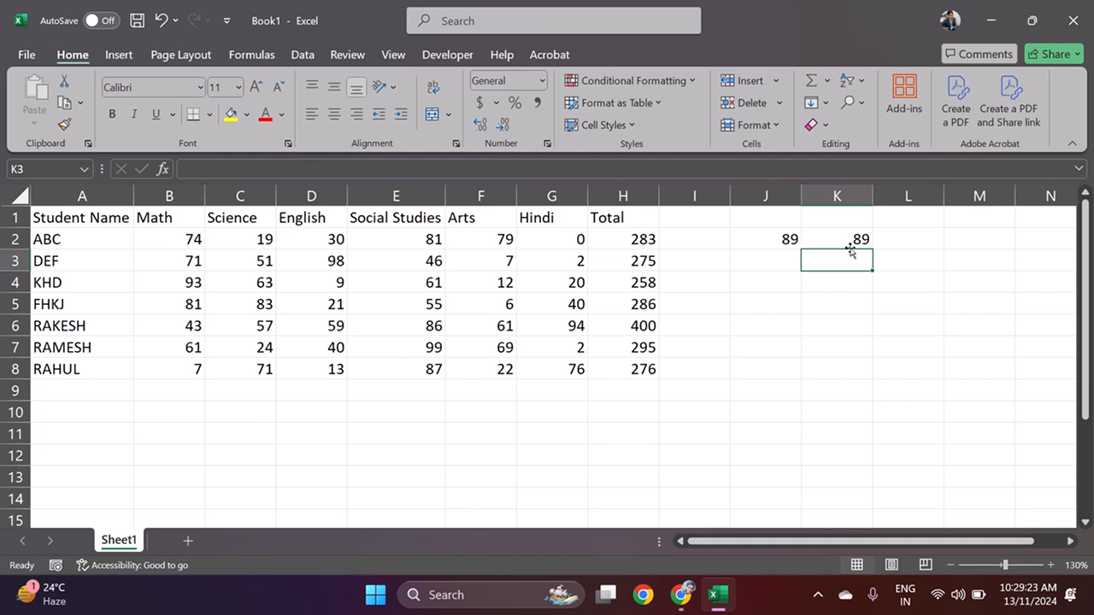
Step: Fill the absolute reference from K2 down to K9 and check the formulas in K3 and K2
{"action": "left_click", "coordinate": [850, 243]}
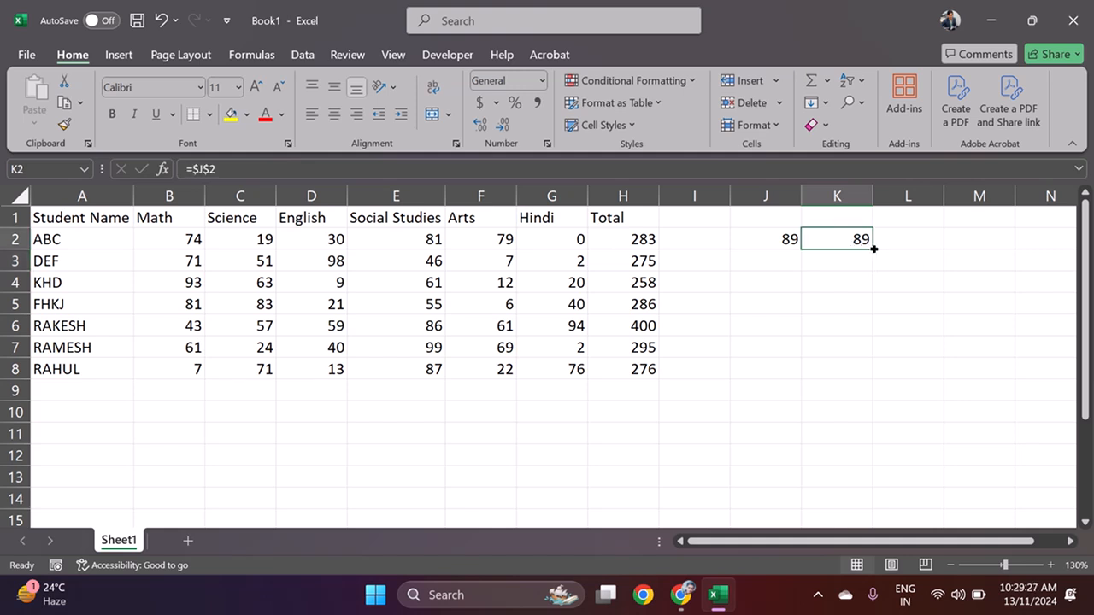
{"action": "left_click_drag", "start_coordinate": [872, 248], "coordinate": [874, 392]}
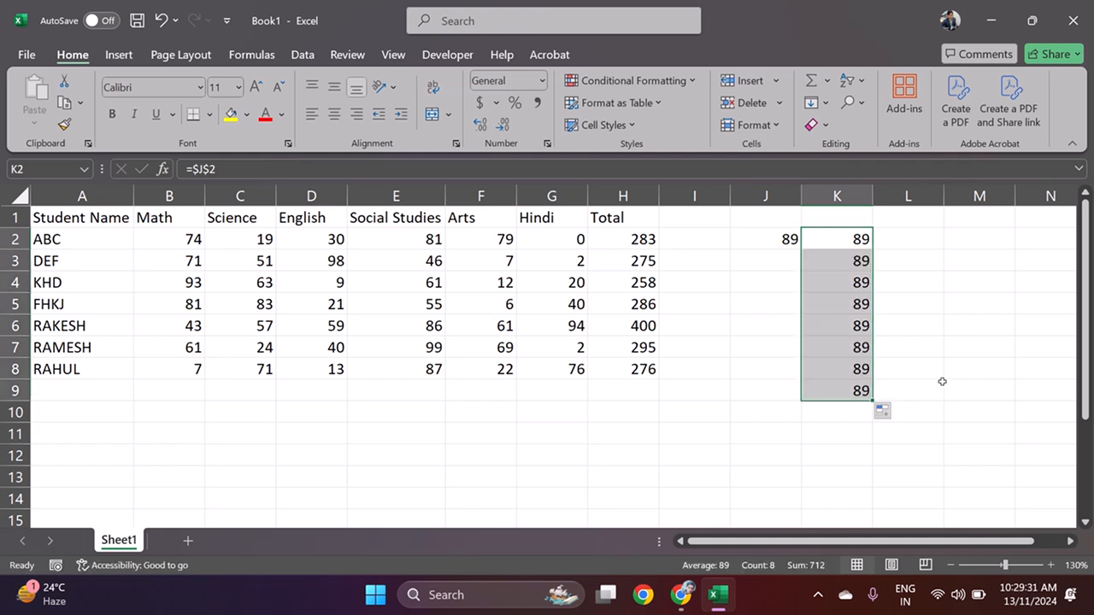
{"action": "left_click", "coordinate": [862, 261]}
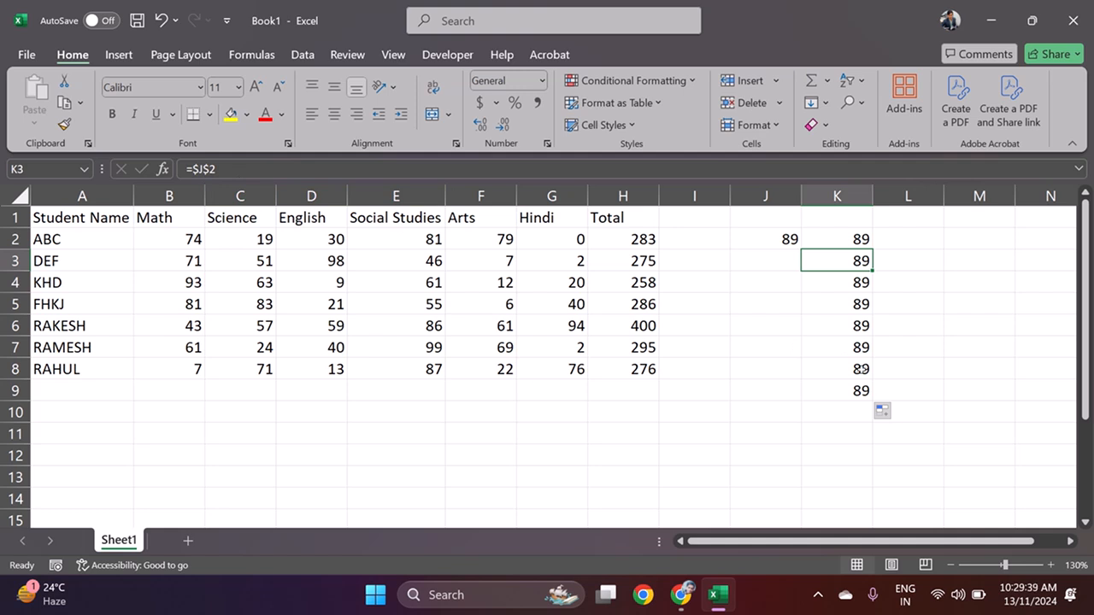
{"action": "double_click", "coordinate": [855, 237]}
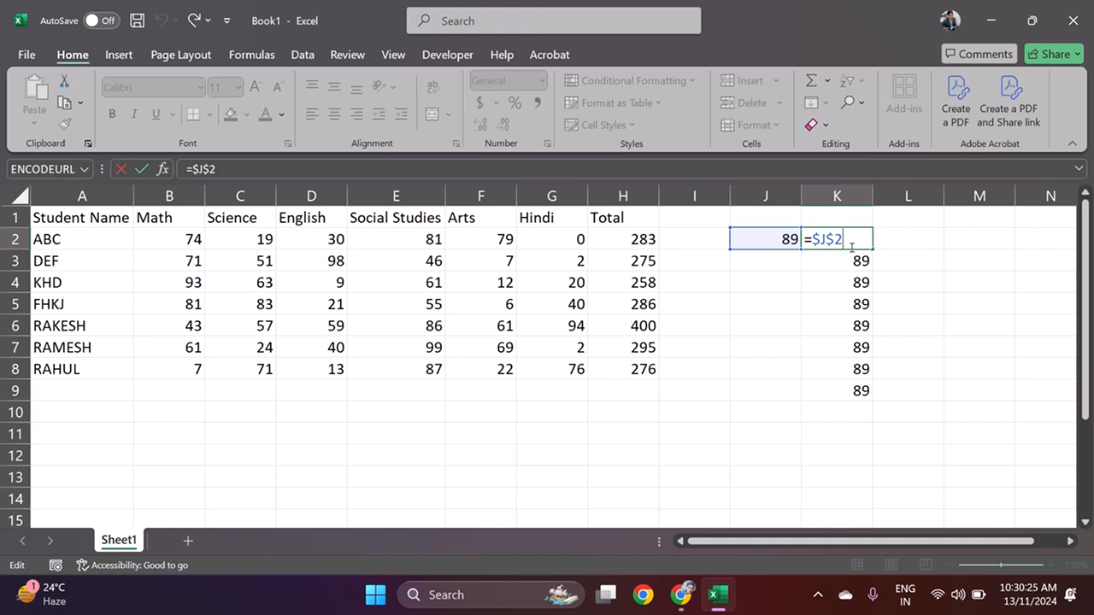
{"action": "key", "text": "Return"}
Step: Fill the K2 formula across to M2 and check the reference held in K9
{"action": "left_click", "coordinate": [861, 243]}
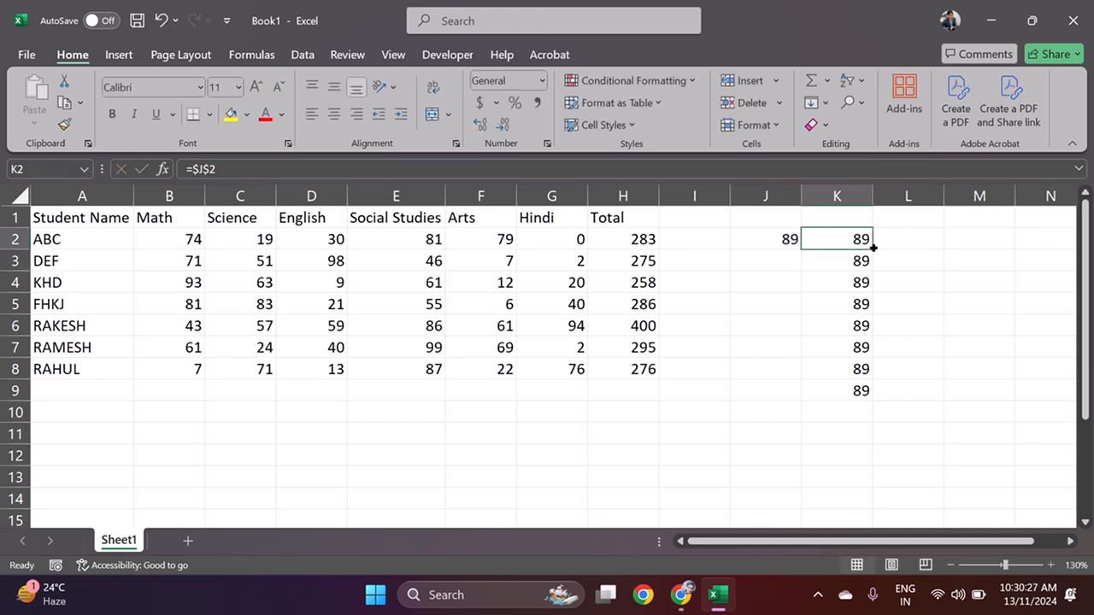
{"action": "left_click_drag", "start_coordinate": [873, 248], "coordinate": [1025, 256]}
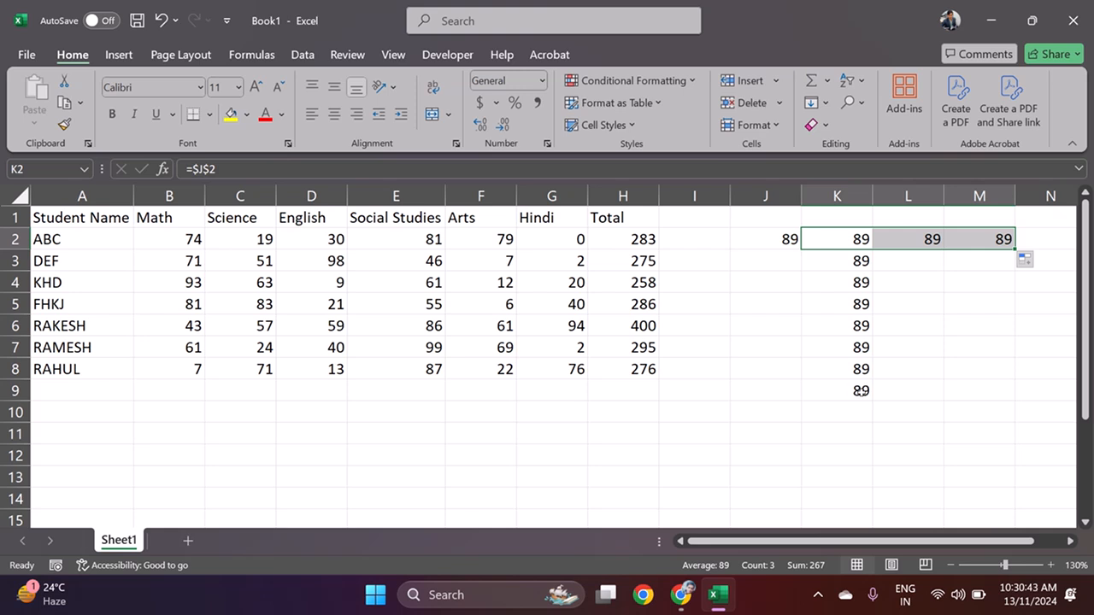
{"action": "double_click", "coordinate": [858, 393]}
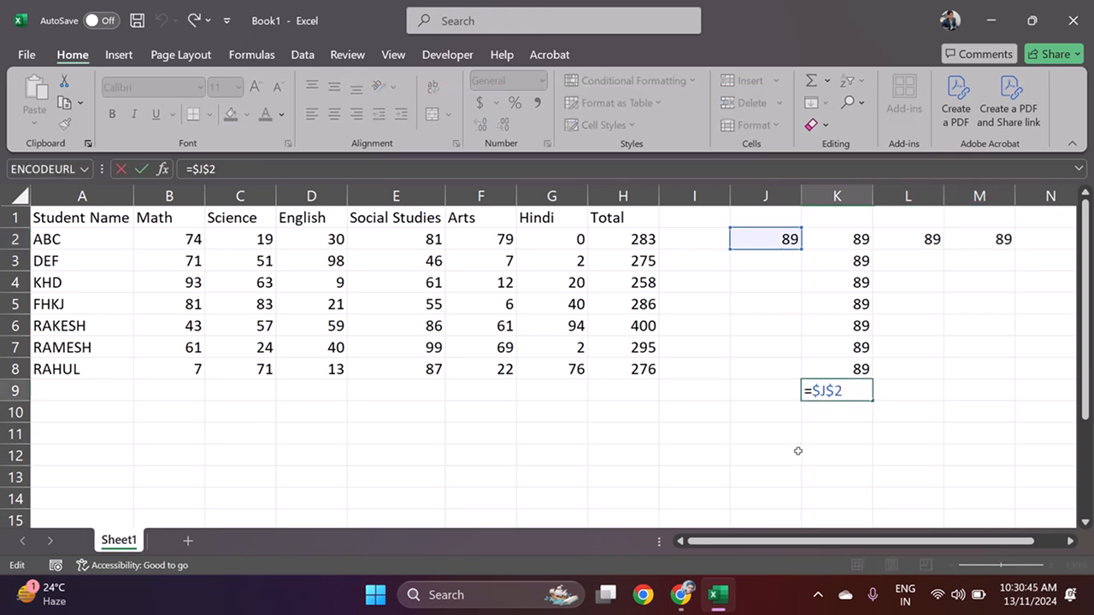
{"action": "key", "text": "Return"}
Step: Fill the K2 formula up into K1 and inspect the formulas in K7 and K9
{"action": "left_click", "coordinate": [863, 238]}
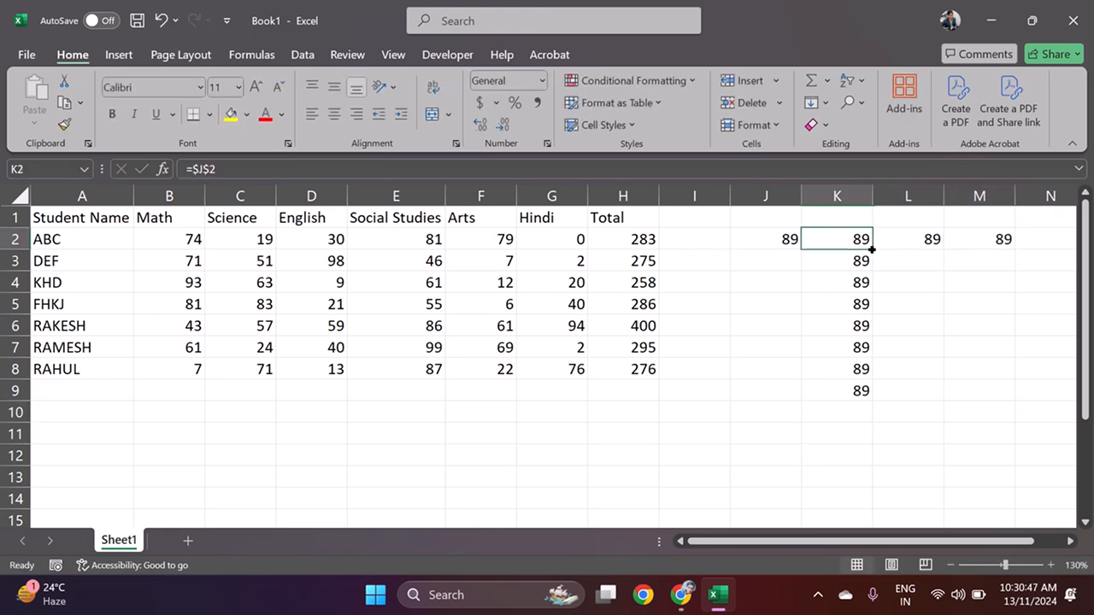
{"action": "left_click_drag", "start_coordinate": [875, 248], "coordinate": [877, 206]}
{"action": "left_click", "coordinate": [870, 350]}
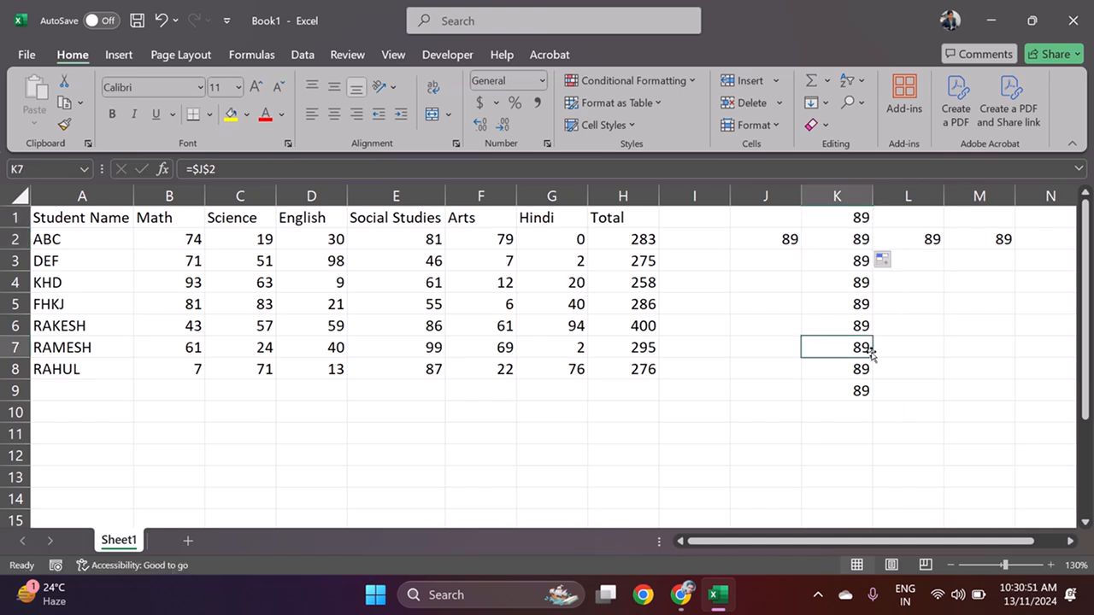
{"action": "double_click", "coordinate": [861, 390]}
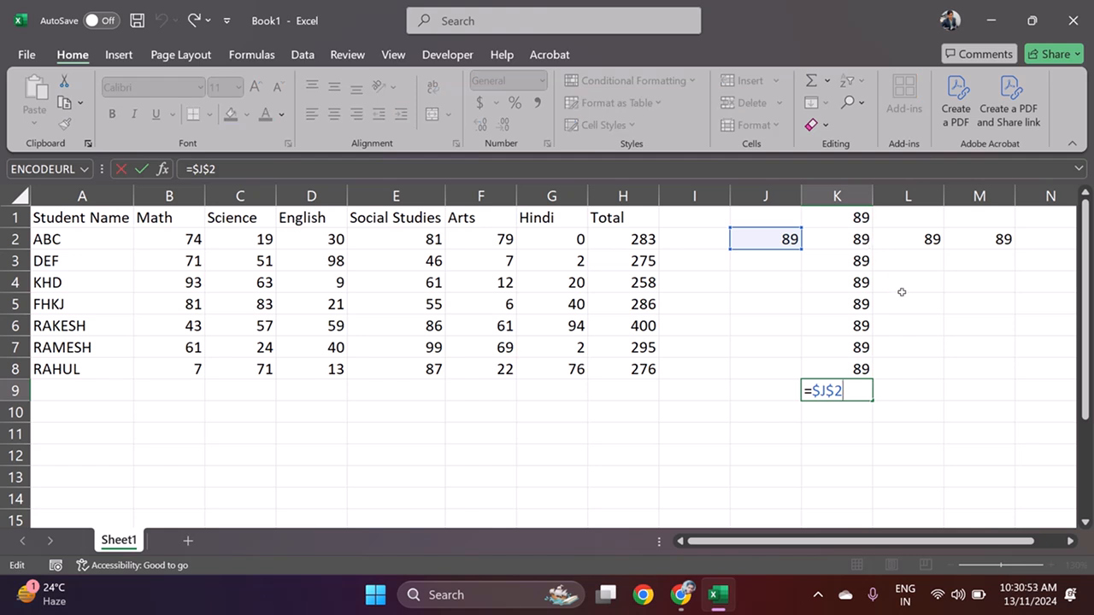
{"action": "key", "text": "Return"}
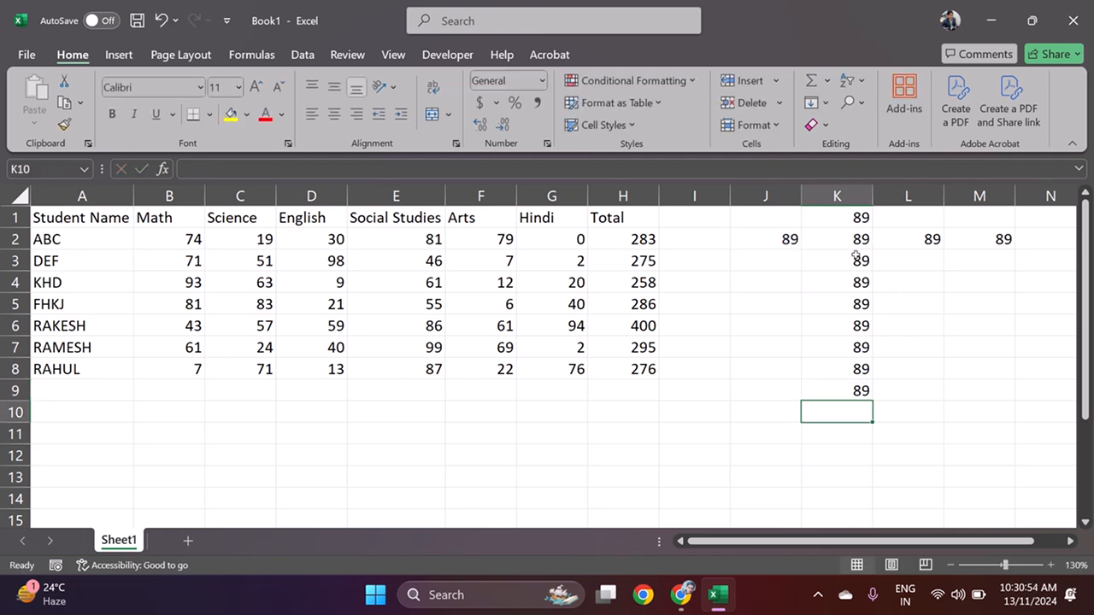
Step: Delete the sample number and all the absolute-reference copies in columns J to M
{"action": "left_click", "coordinate": [786, 239]}
{"action": "left_click_drag", "start_coordinate": [776, 213], "coordinate": [981, 421]}
{"action": "key", "text": "Delete"}
{"action": "left_click", "coordinate": [651, 425]}
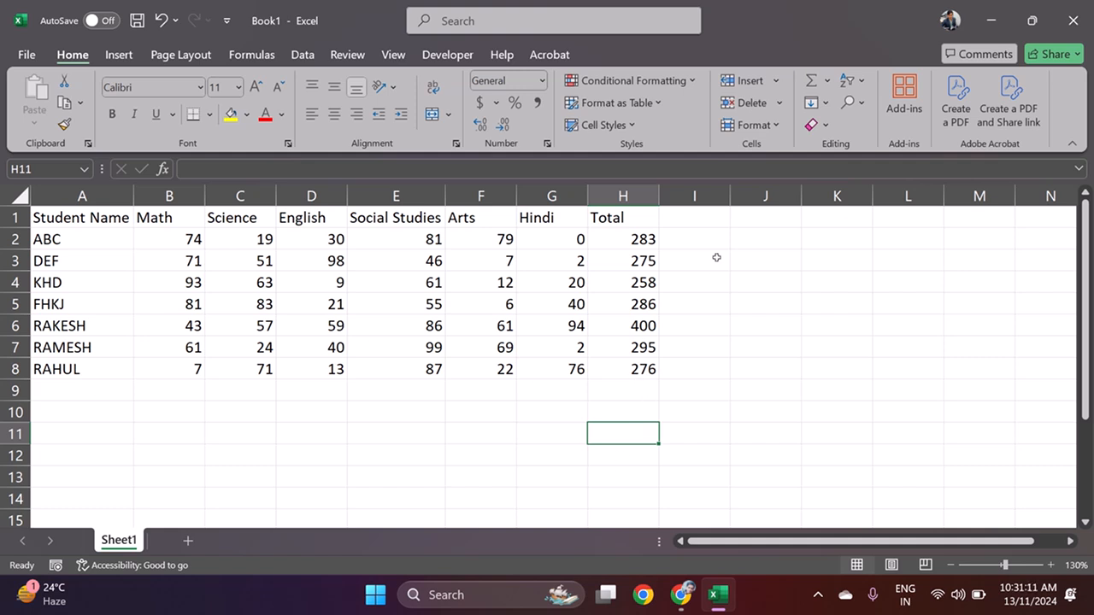
Step: Add the heading Percentage in I1 and widen column I to fit it
{"action": "left_click", "coordinate": [695, 222]}
{"action": "type", "text": "Pe"}
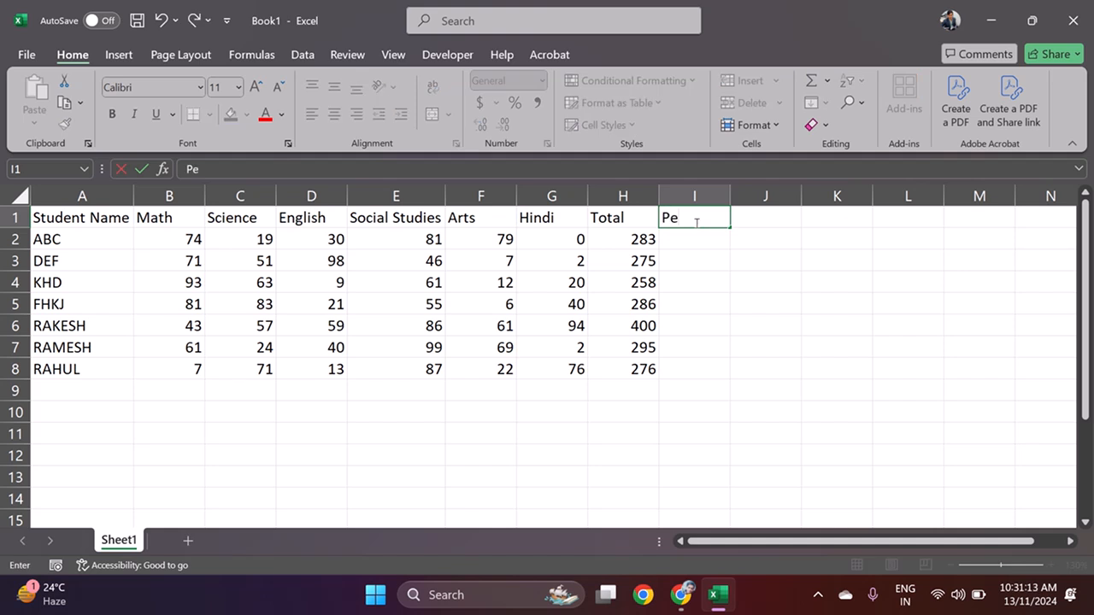
{"action": "type", "text": "rcentage"}
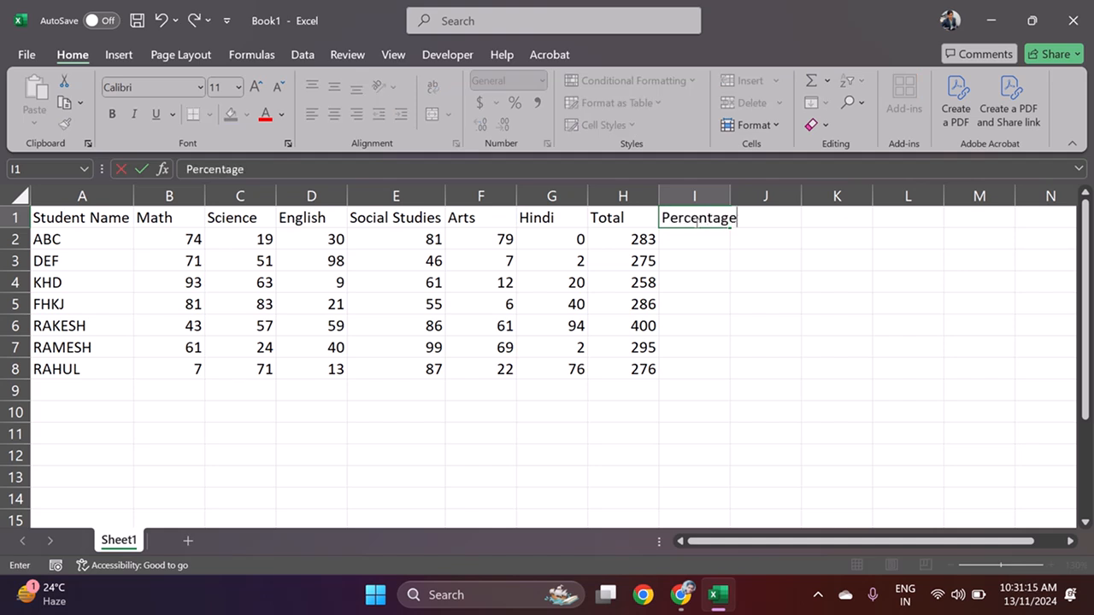
{"action": "key", "text": "Return"}
{"action": "left_click_drag", "start_coordinate": [730, 193], "coordinate": [740, 194]}
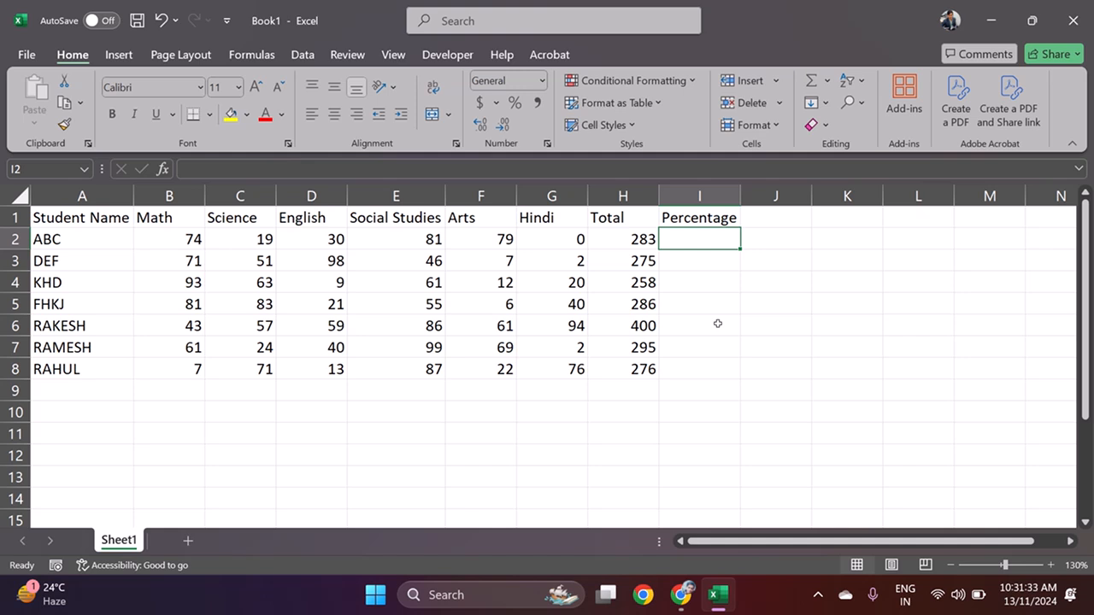
Step: Calculate the first student's percentage in I2 with =H2/6 and fill the formula down to I8
{"action": "type", "text": "="}
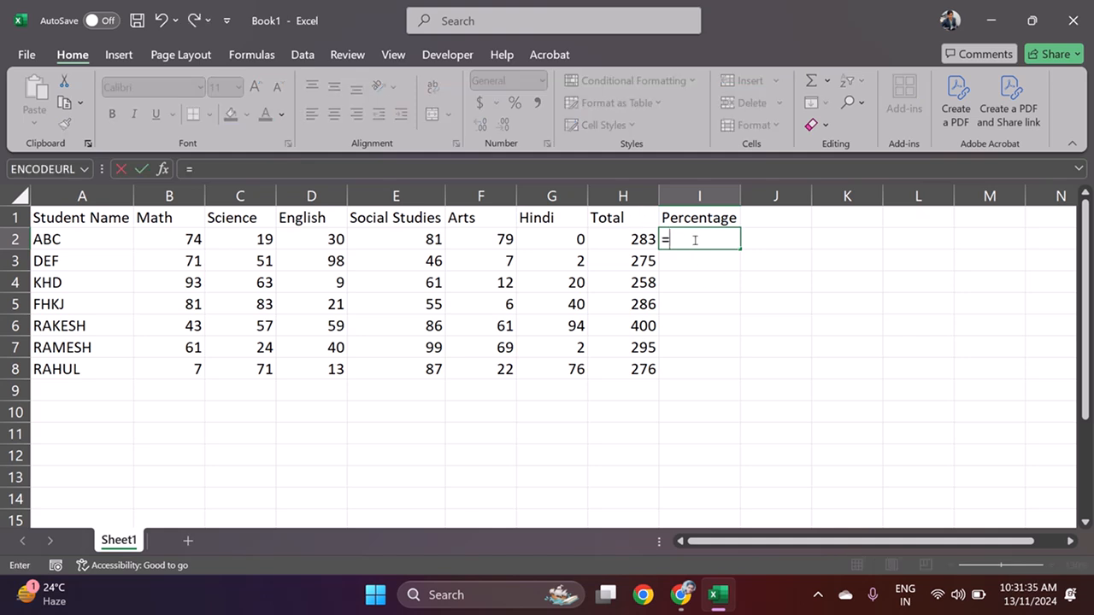
{"action": "left_click", "coordinate": [631, 244]}
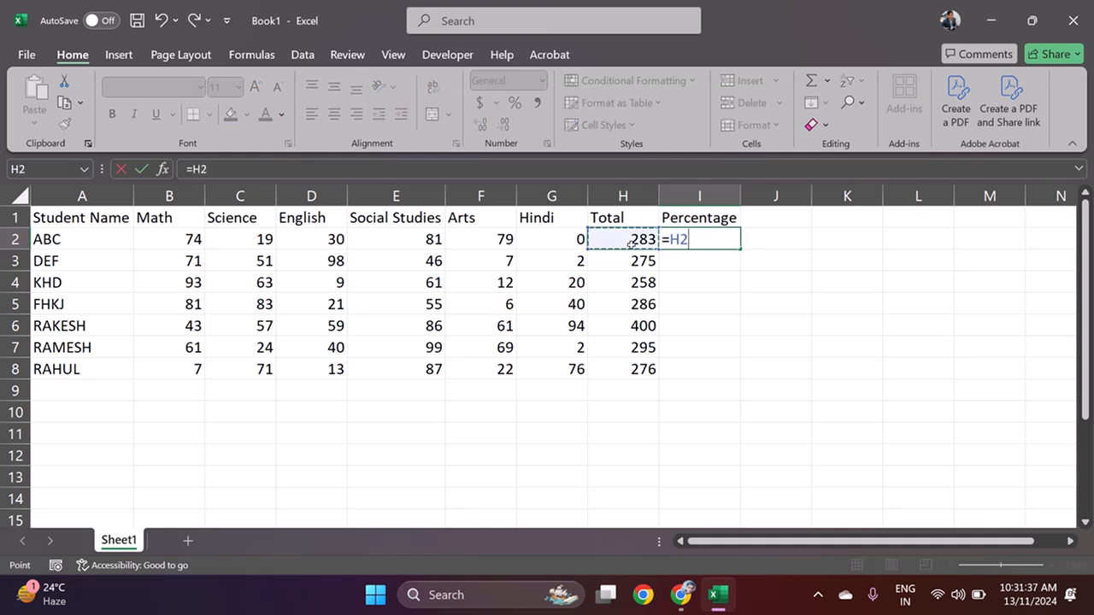
{"action": "type", "text": "/6"}
{"action": "key", "text": "Return"}
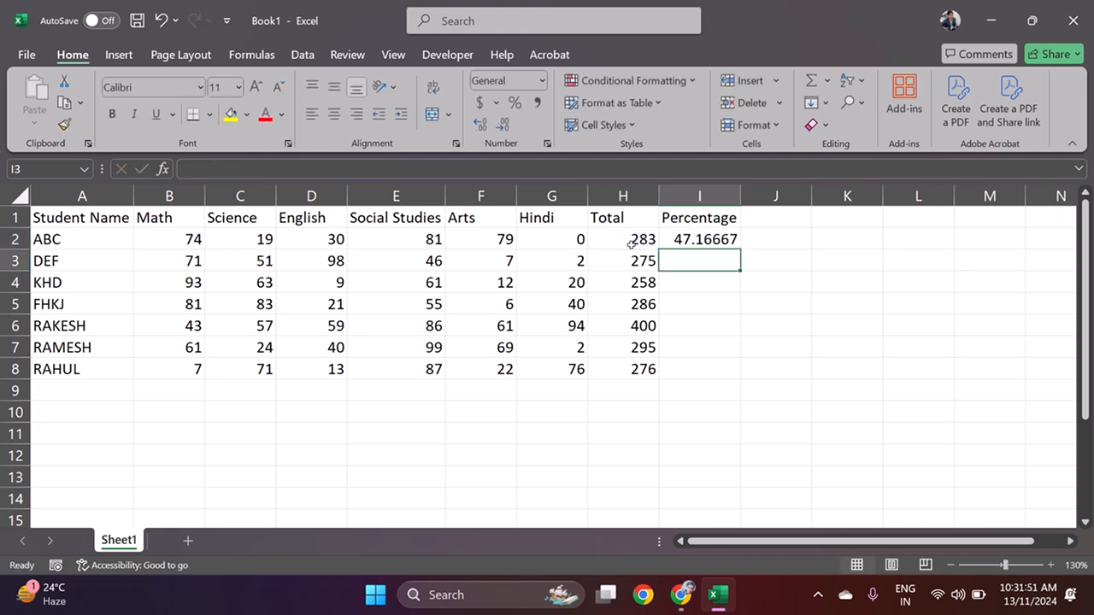
{"action": "left_click_drag", "start_coordinate": [691, 240], "coordinate": [725, 373]}
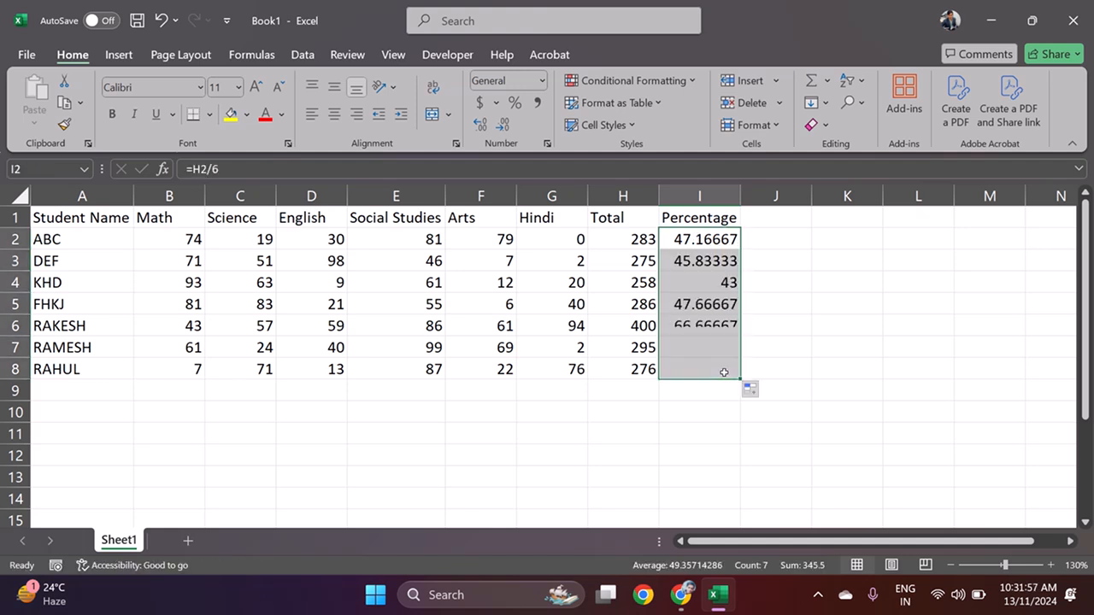
{"action": "left_click", "coordinate": [788, 375]}
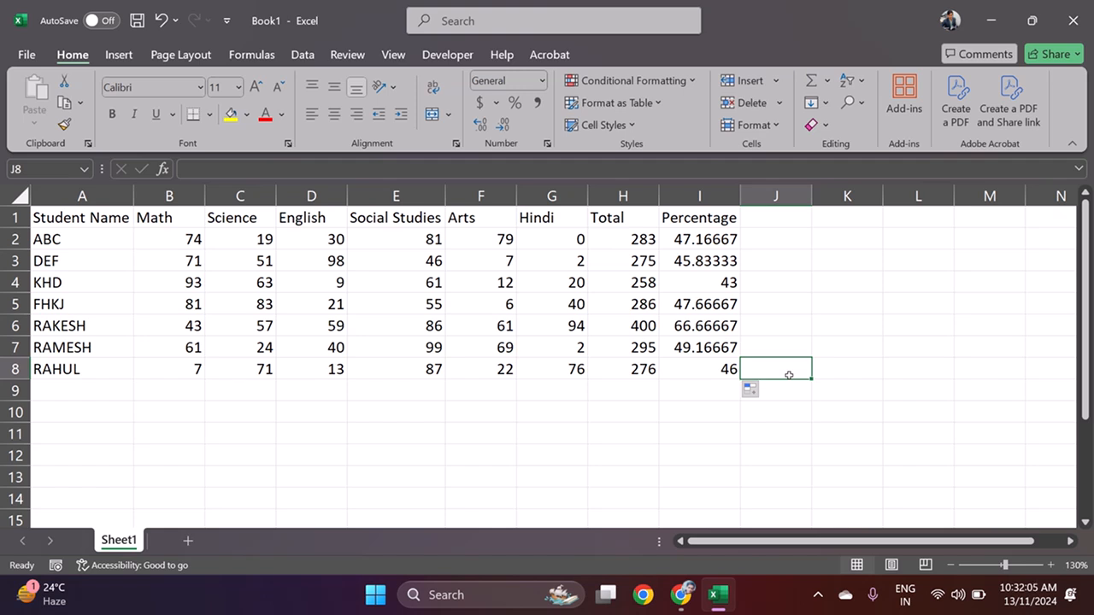
Step: Inspect the percentage formula in I2 and leave it as it is
{"action": "double_click", "coordinate": [706, 238]}
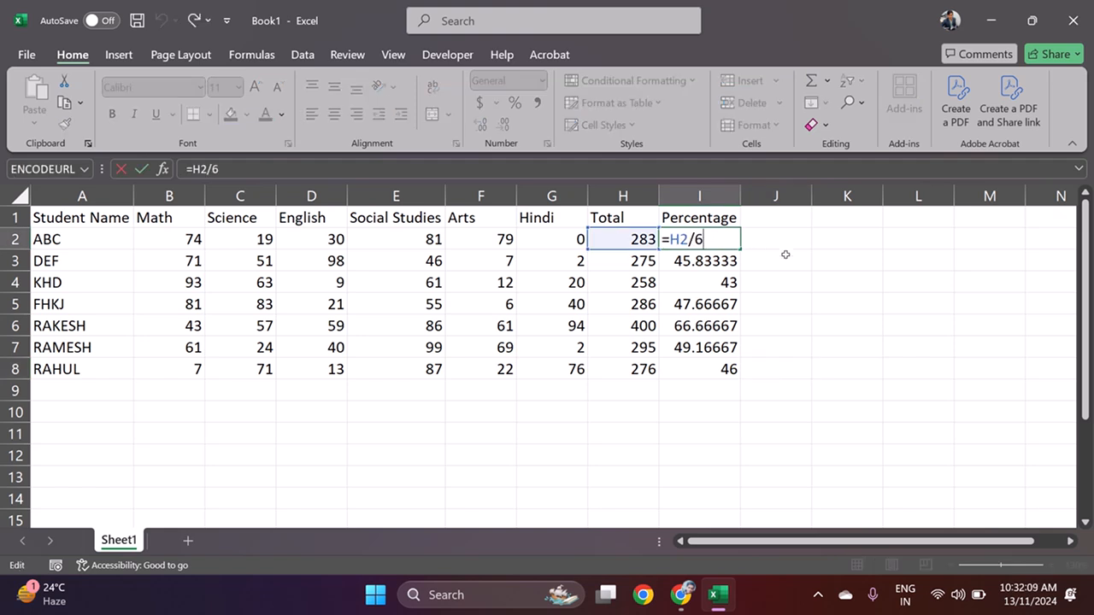
{"action": "key", "text": "Return"}
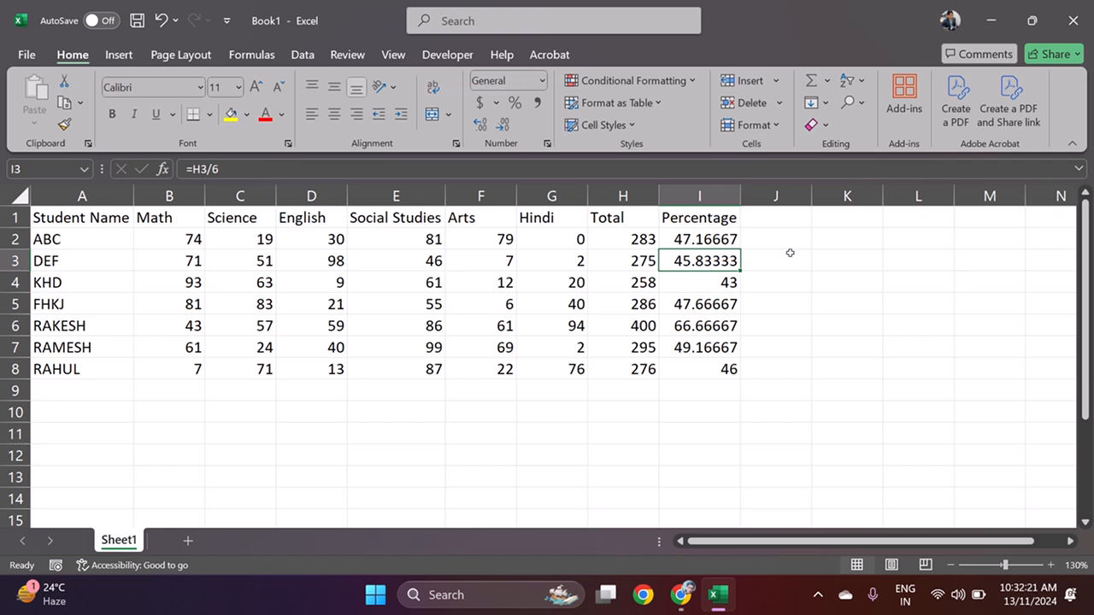
{"action": "double_click", "coordinate": [703, 240]}
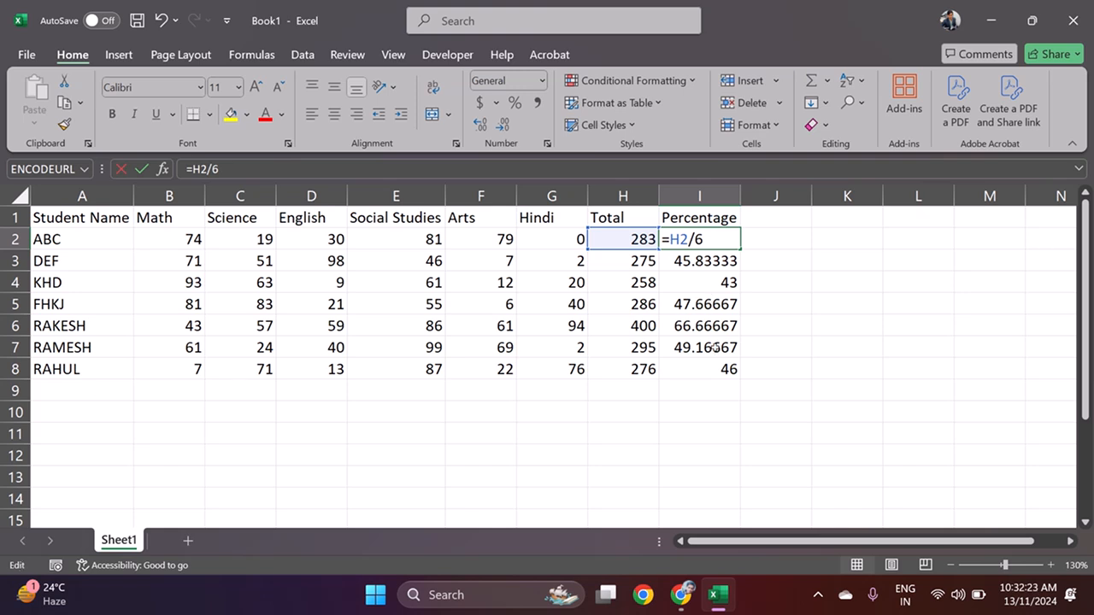
{"action": "key", "text": "ctrl+Return"}
Step: Reduce the percentages in I2:I8 to two decimal places
{"action": "left_click_drag", "start_coordinate": [697, 238], "coordinate": [707, 365]}
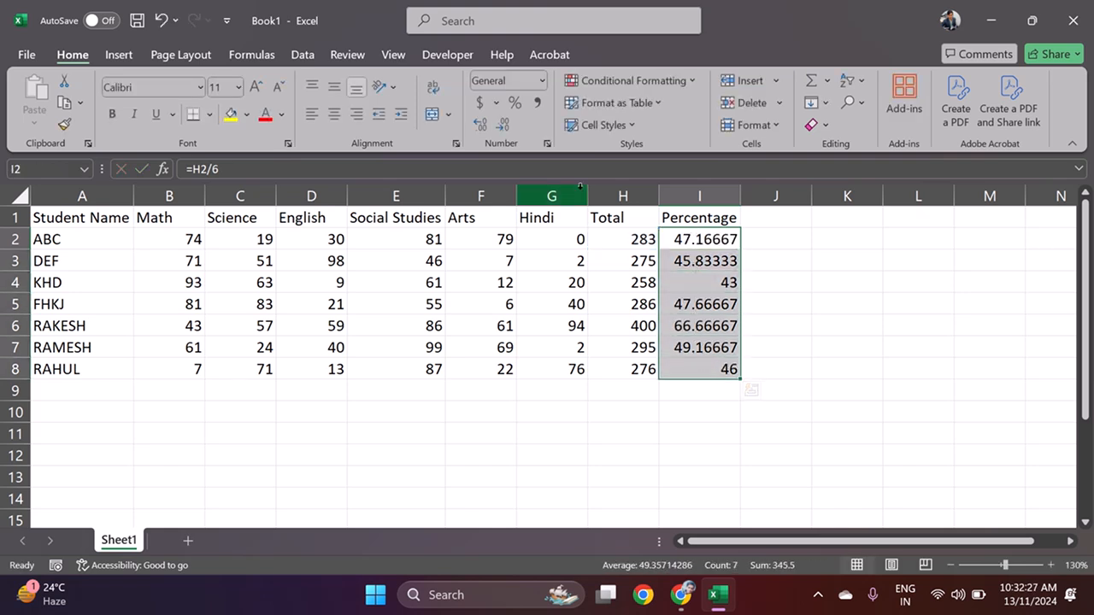
{"action": "left_click", "coordinate": [507, 128]}
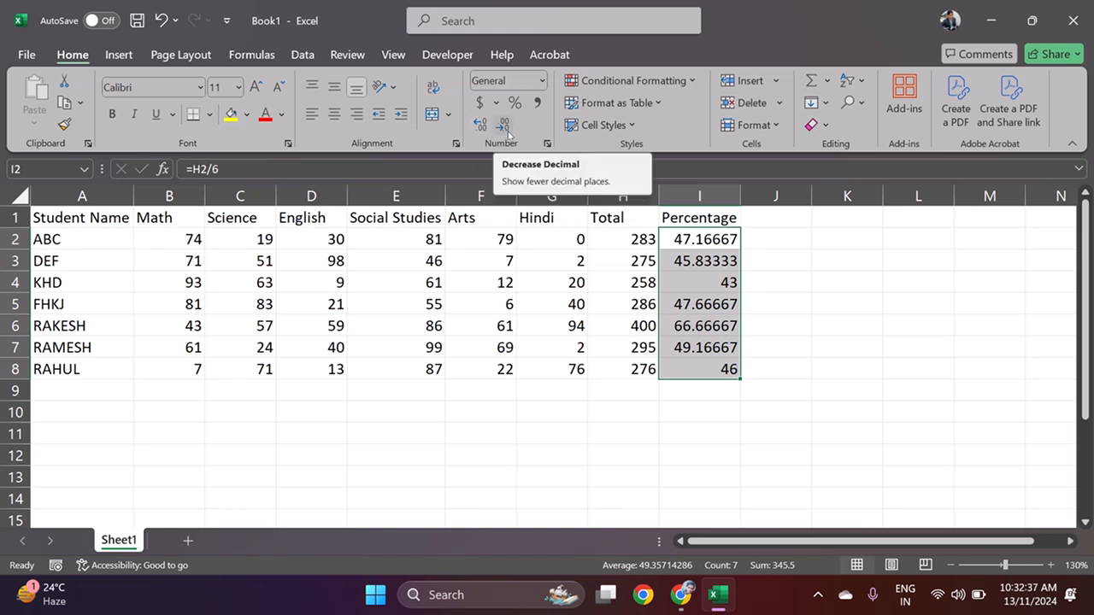
{"action": "left_click", "coordinate": [507, 132]}
{"action": "left_click", "coordinate": [507, 133]}
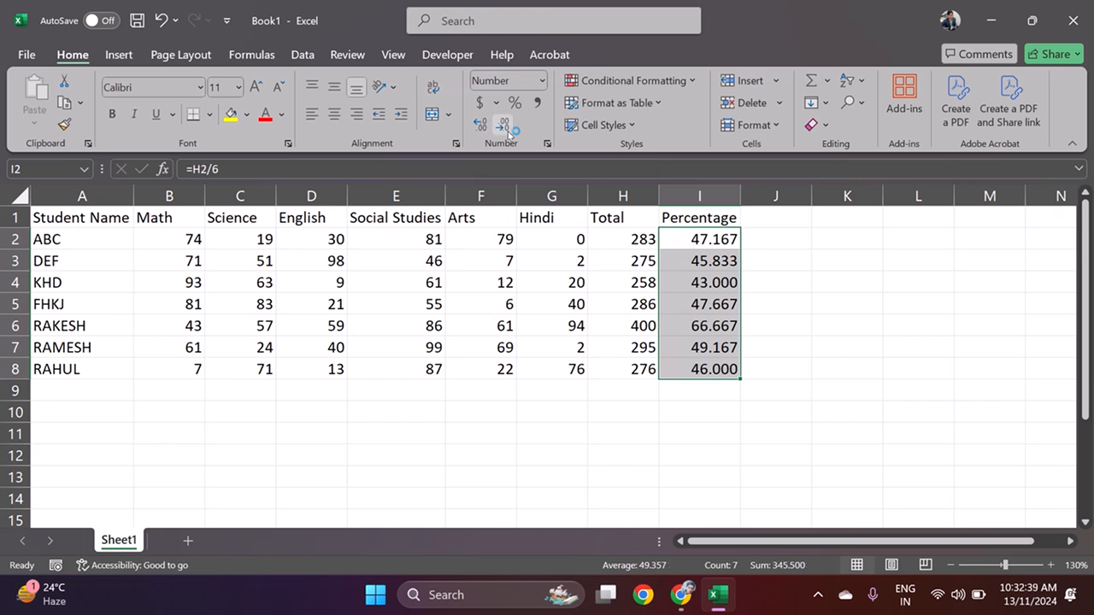
{"action": "left_click", "coordinate": [507, 132]}
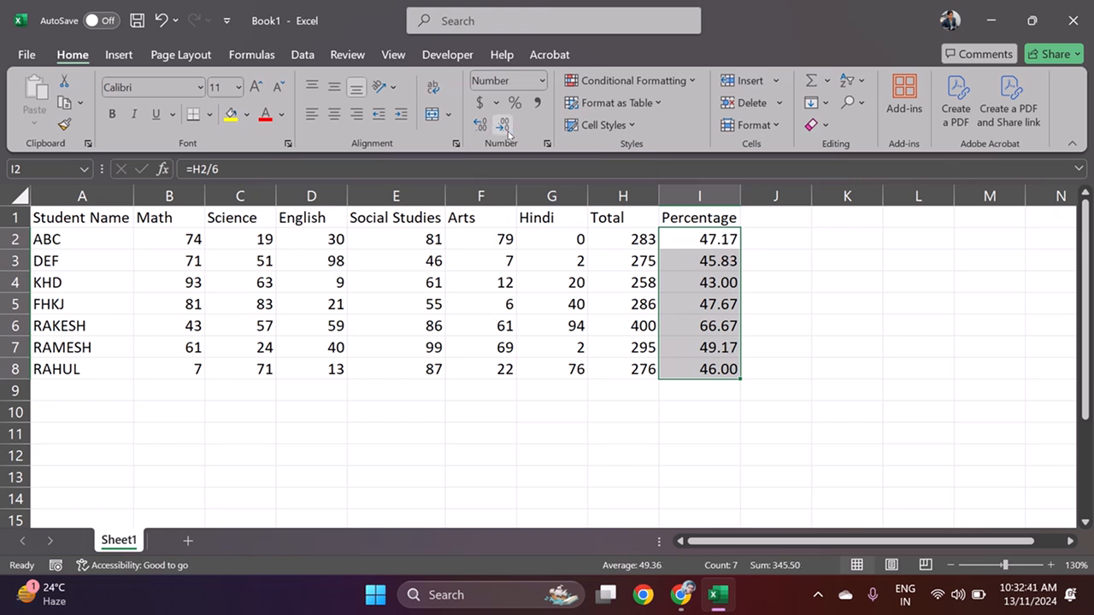
{"action": "left_click", "coordinate": [772, 339]}
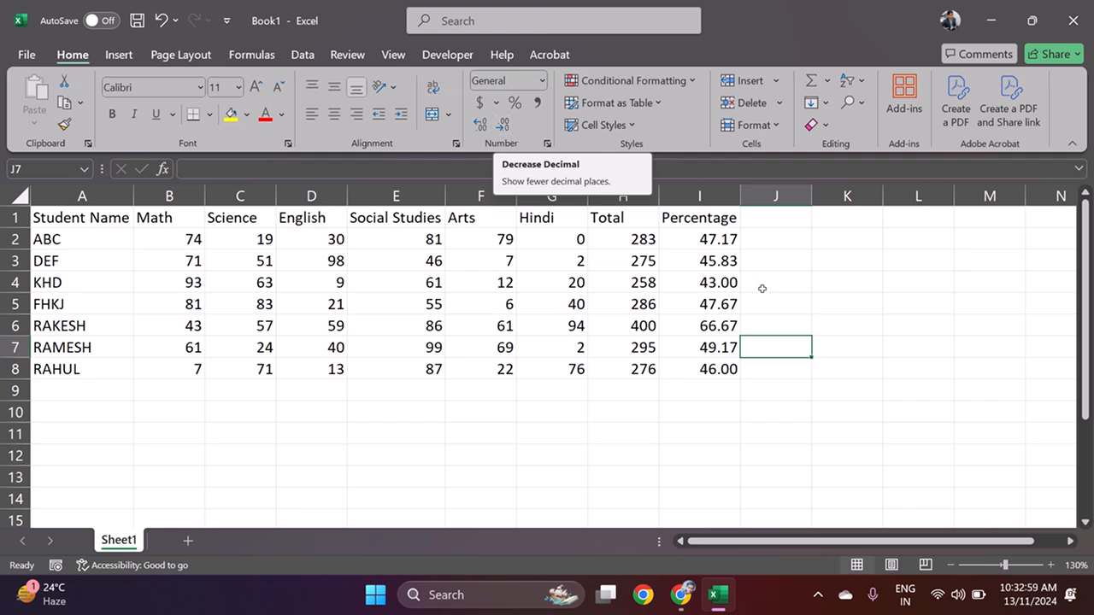
Step: Add the heading Max in J1, beside the Percentage column
{"action": "left_click", "coordinate": [773, 223]}
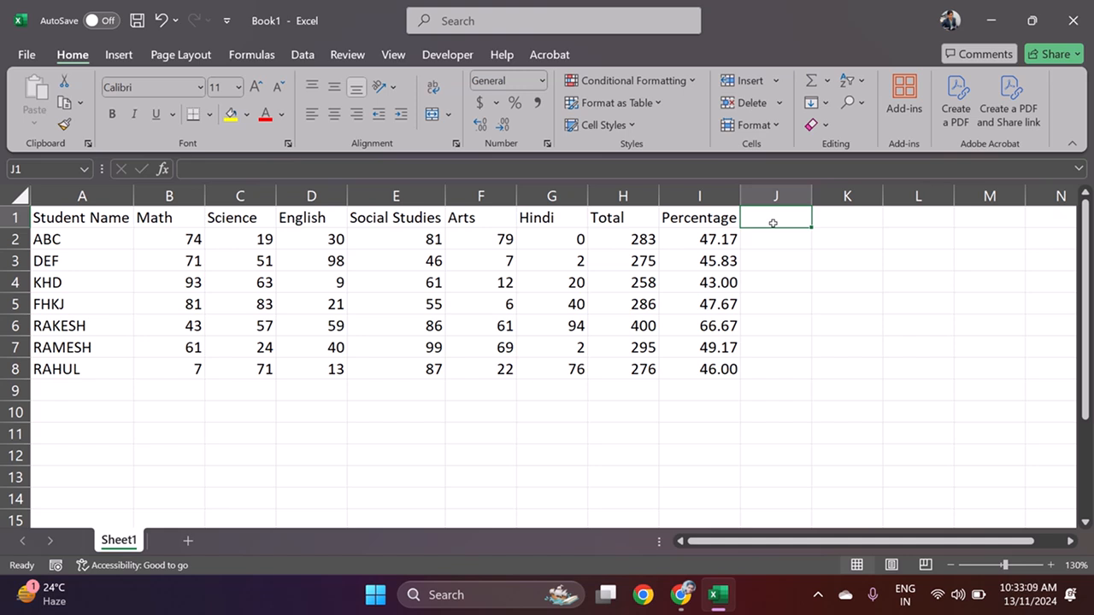
{"action": "type", "text": "Max"}
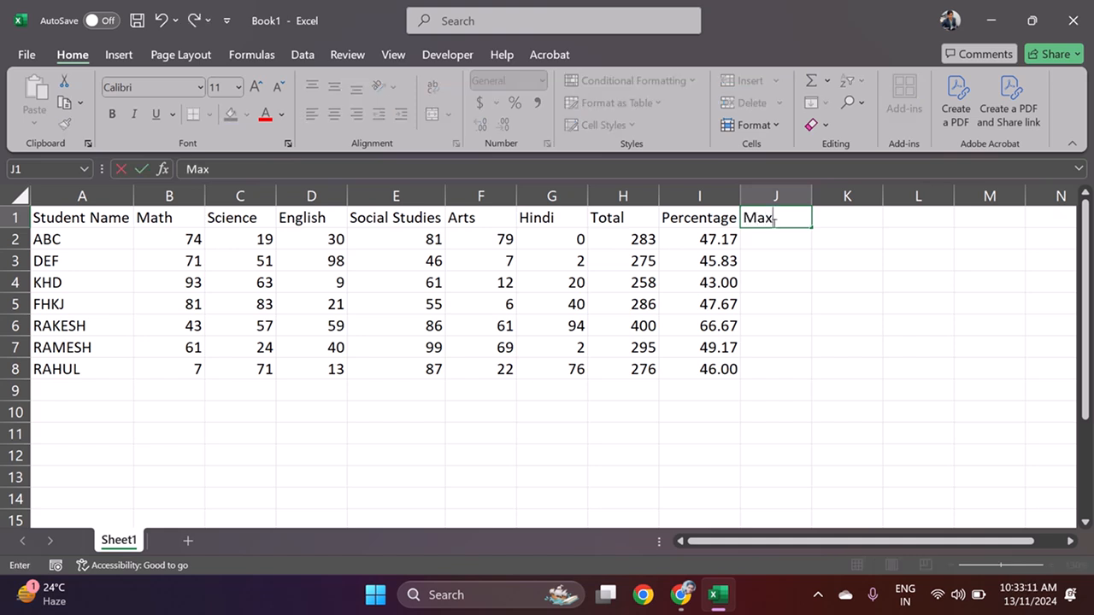
{"action": "key", "text": "Return"}
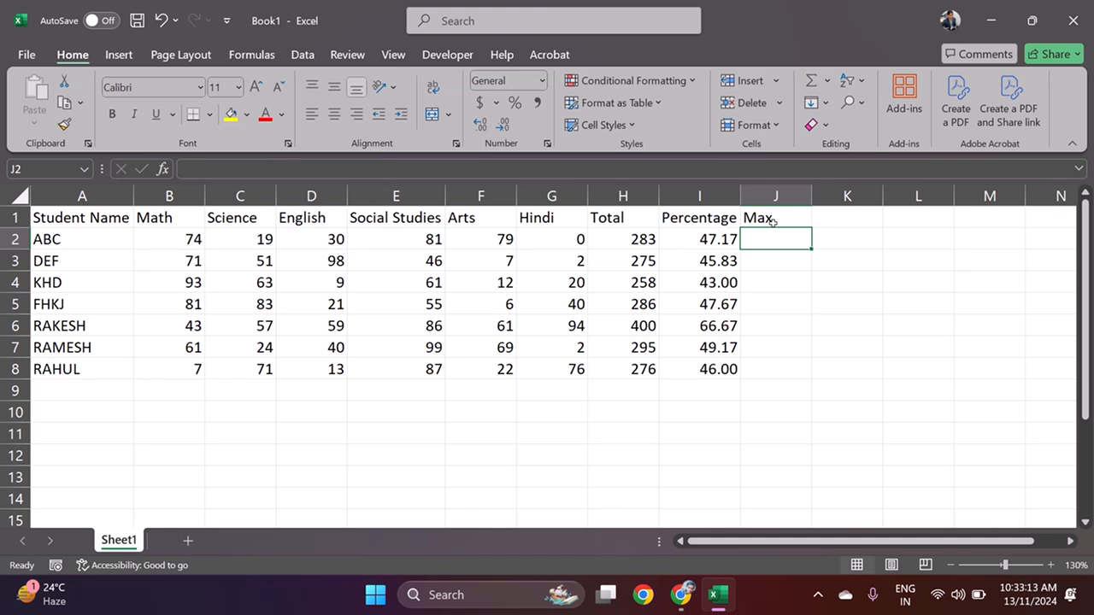
Step: Enter =MAX(B2:G2) in J2 to find the first student's highest subject mark
{"action": "type", "text": "="}
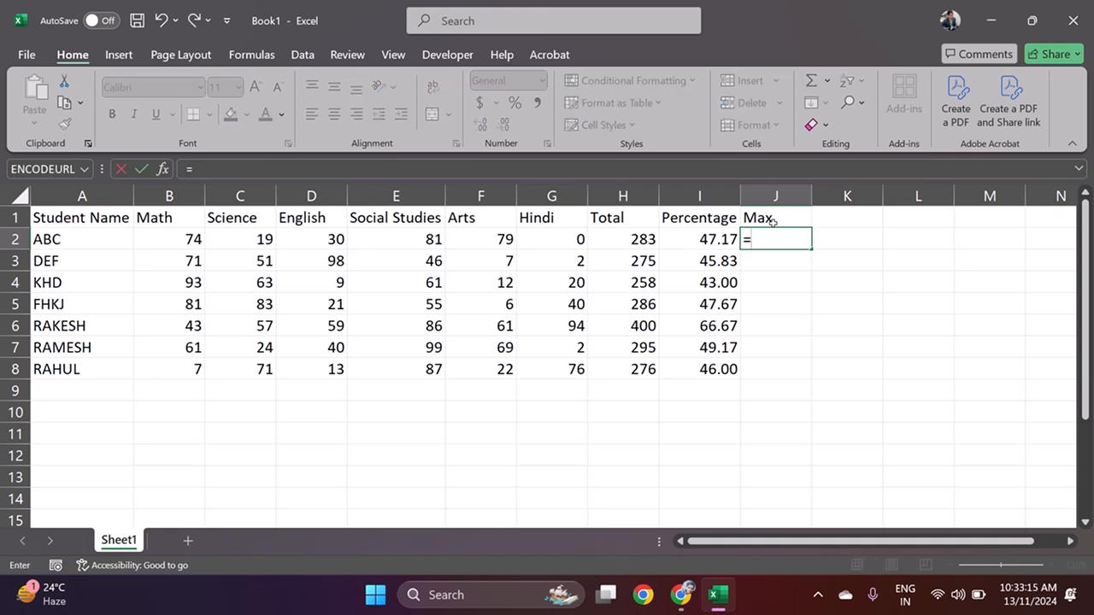
{"action": "type", "text": "max"}
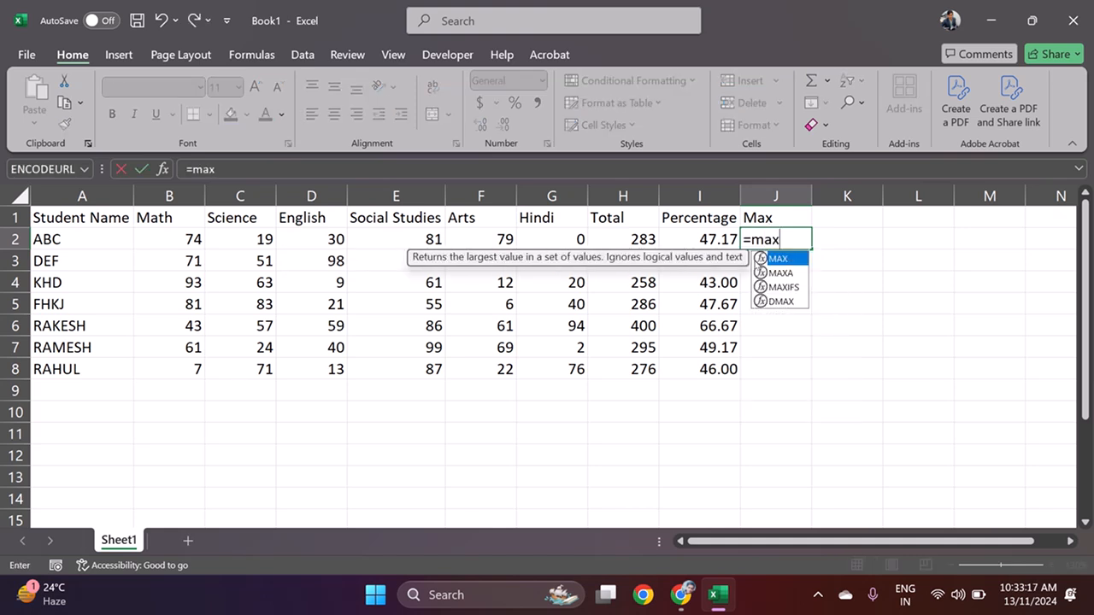
{"action": "type", "text": "("}
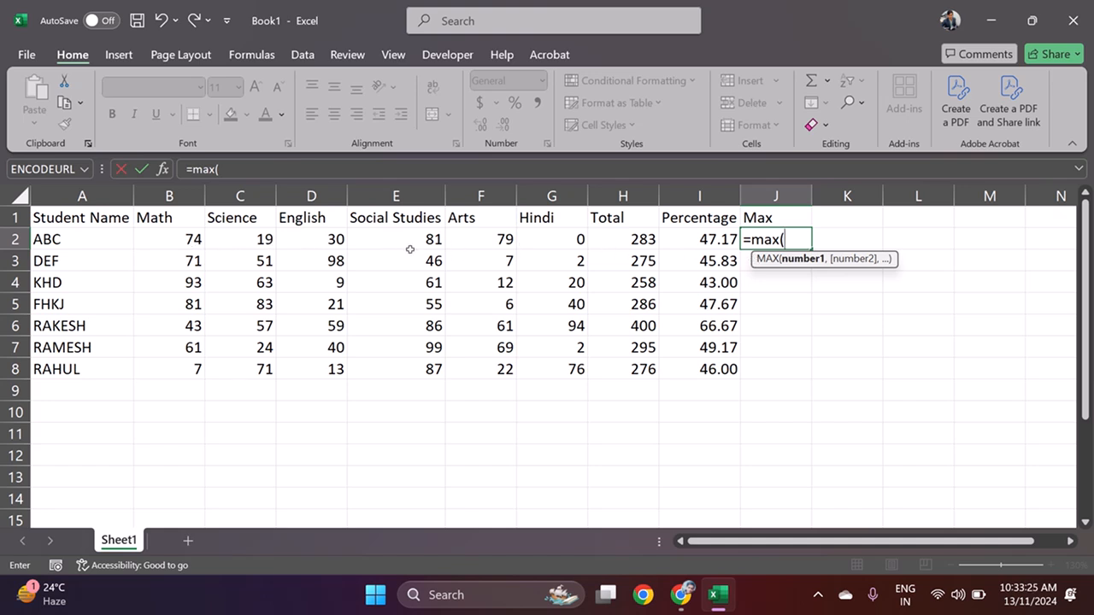
{"action": "left_click", "coordinate": [172, 238]}
{"action": "left_click_drag", "start_coordinate": [171, 238], "coordinate": [552, 243]}
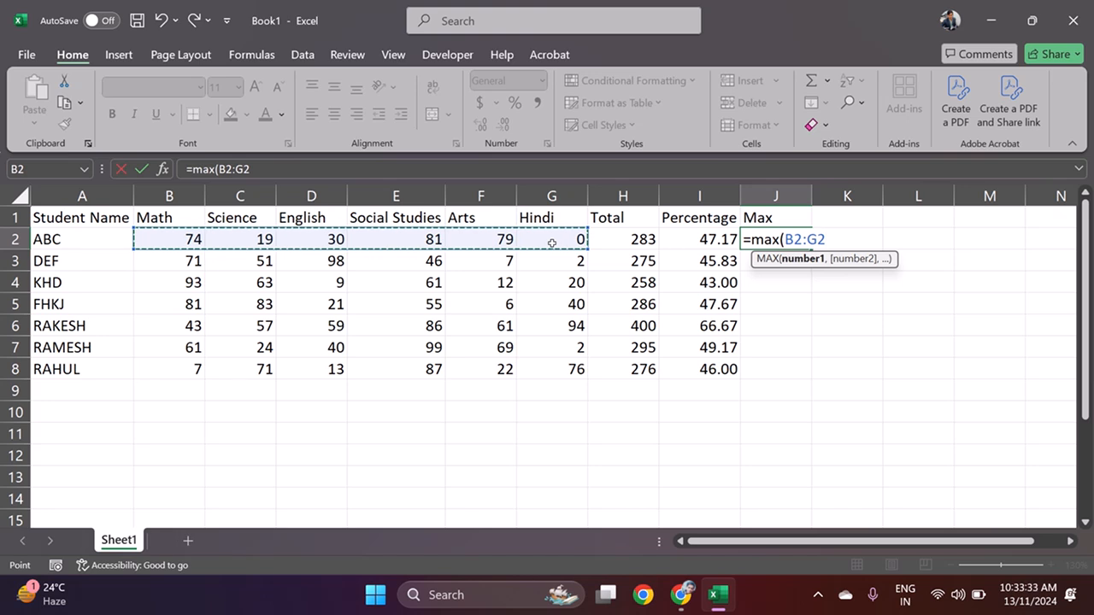
{"action": "type", "text": ")"}
{"action": "key", "text": "Return"}
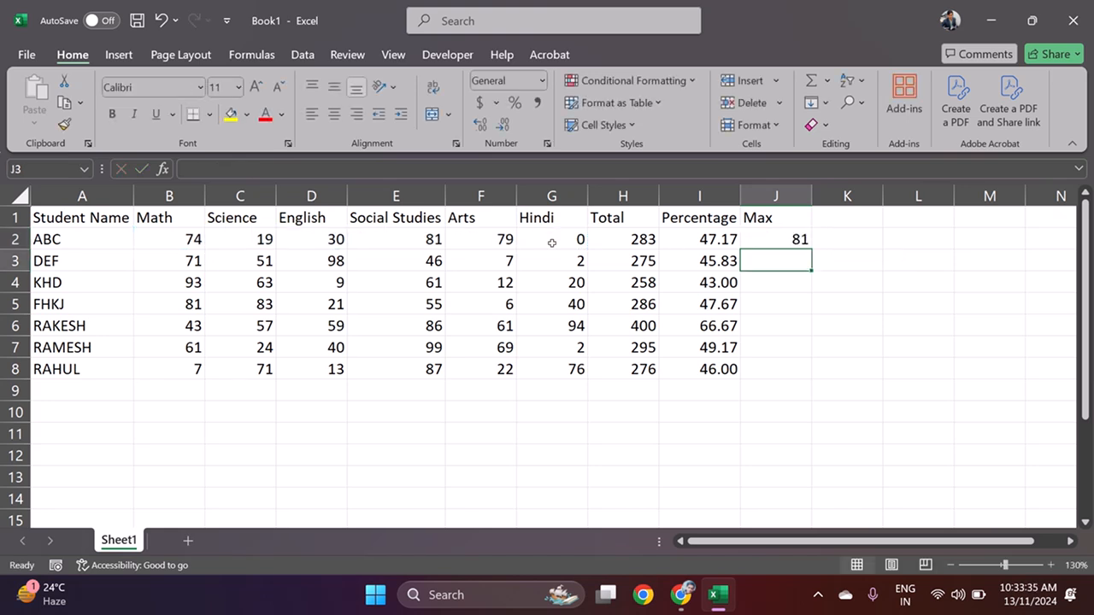
Step: Compare the J2 maximum with the Social Studies mark in E2, and fill the MAX formula down to J8
{"action": "left_click", "coordinate": [783, 240]}
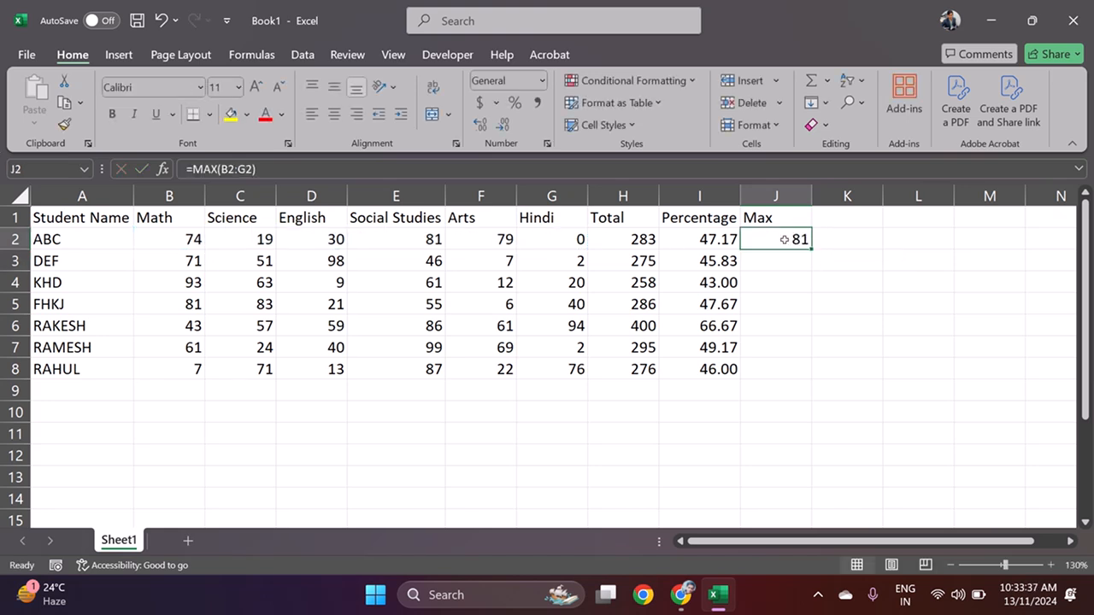
{"action": "left_click", "coordinate": [418, 239]}
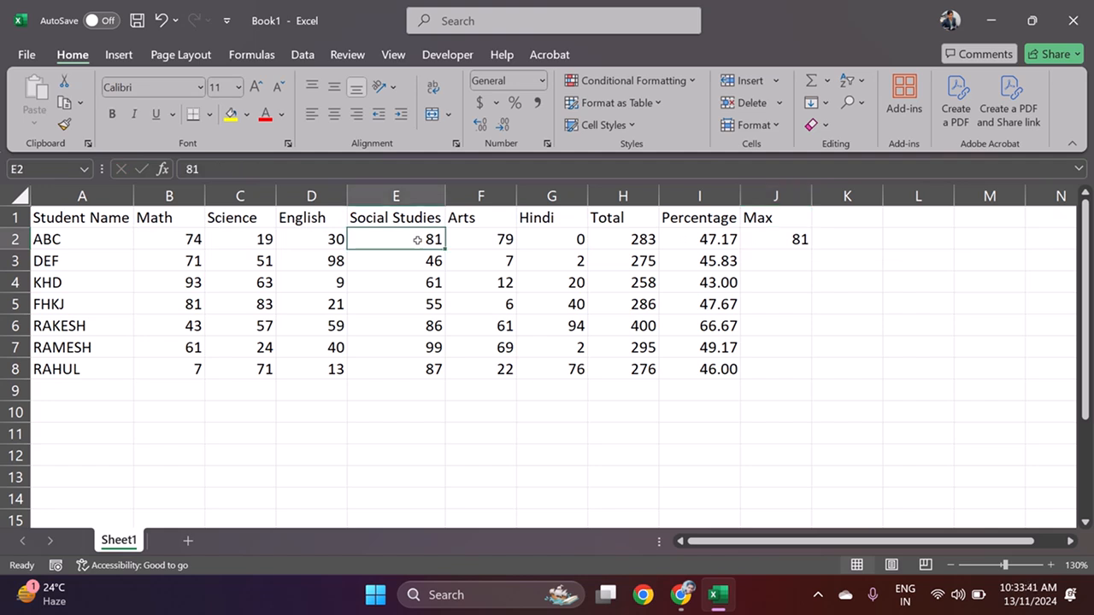
{"action": "left_click", "coordinate": [799, 243]}
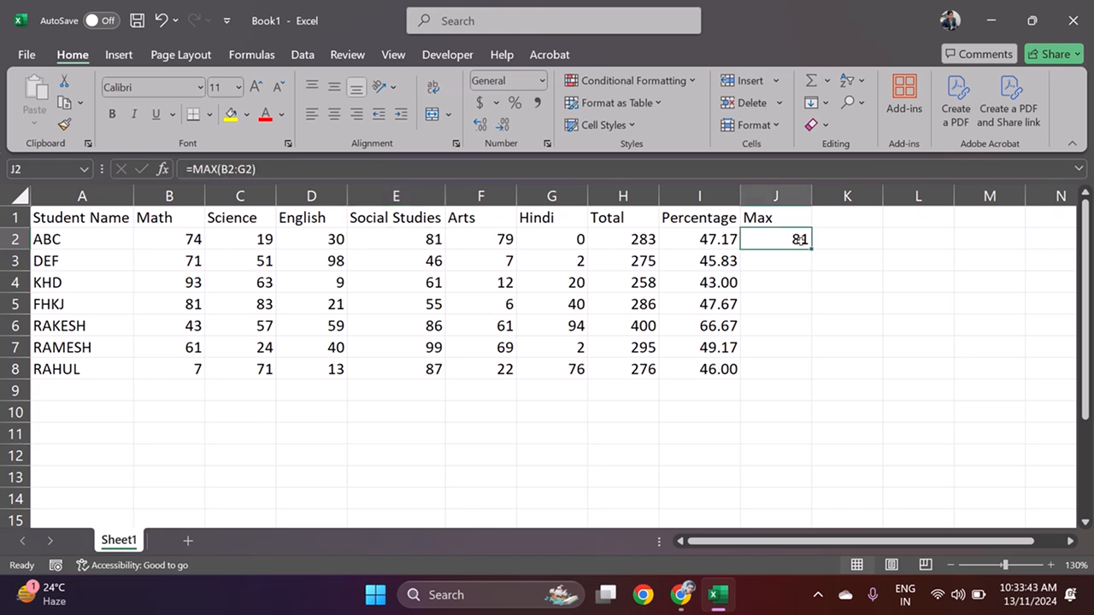
{"action": "left_click_drag", "start_coordinate": [810, 245], "coordinate": [804, 374]}
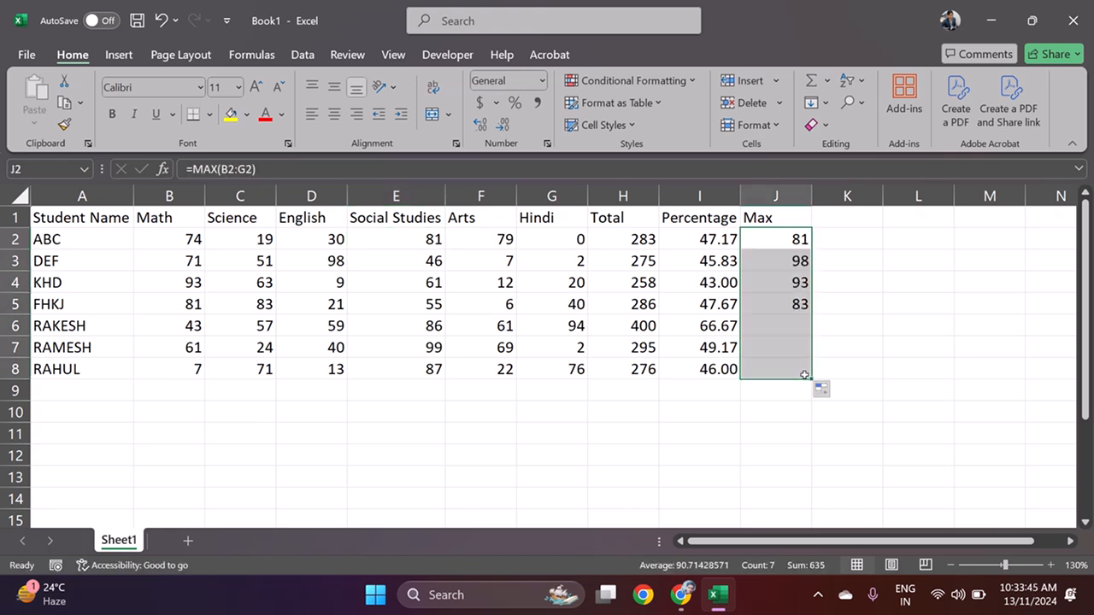
Step: Add the heading Min in K1, beside the Max column
{"action": "left_click", "coordinate": [829, 214]}
{"action": "type", "text": "Min"}
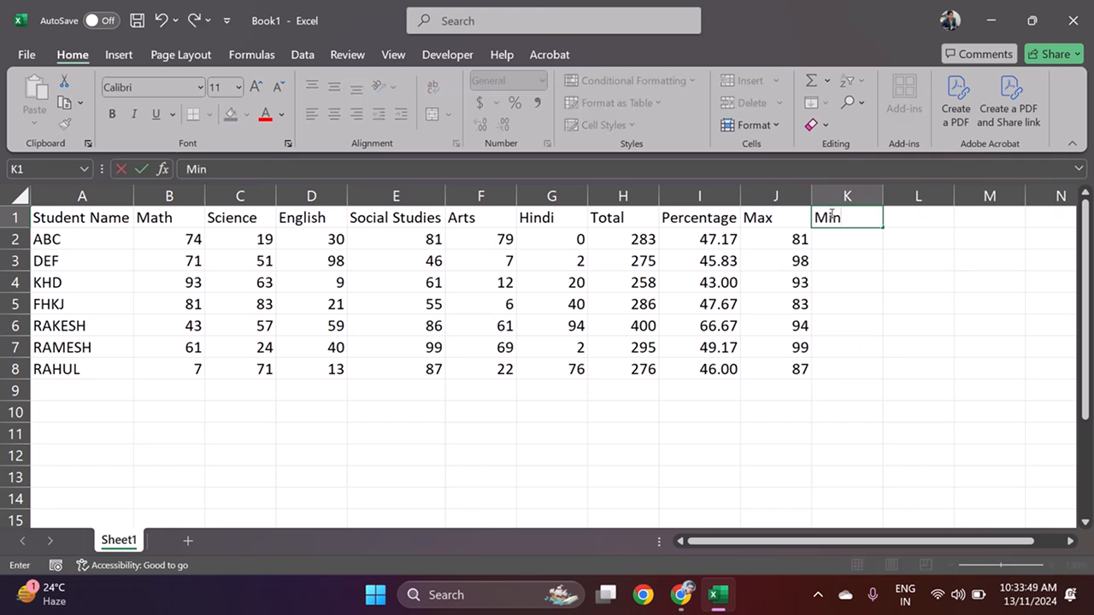
{"action": "key", "text": "Return"}
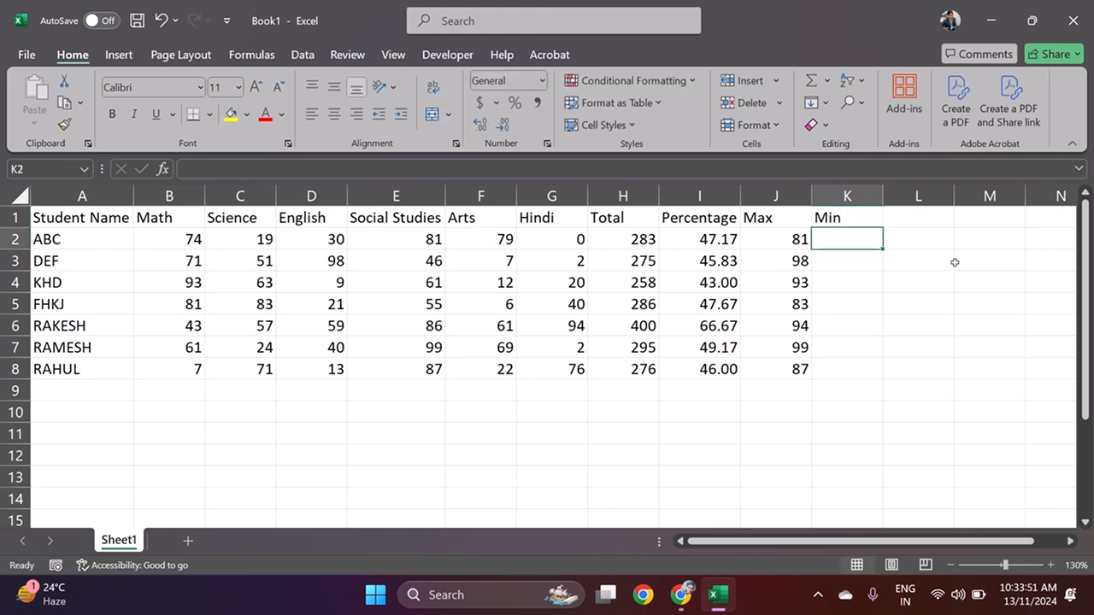
Step: Enter =MIN(B2:G2) in K2 for the lowest subject mark and fill the formula down to K8
{"action": "type", "text": "=min("}
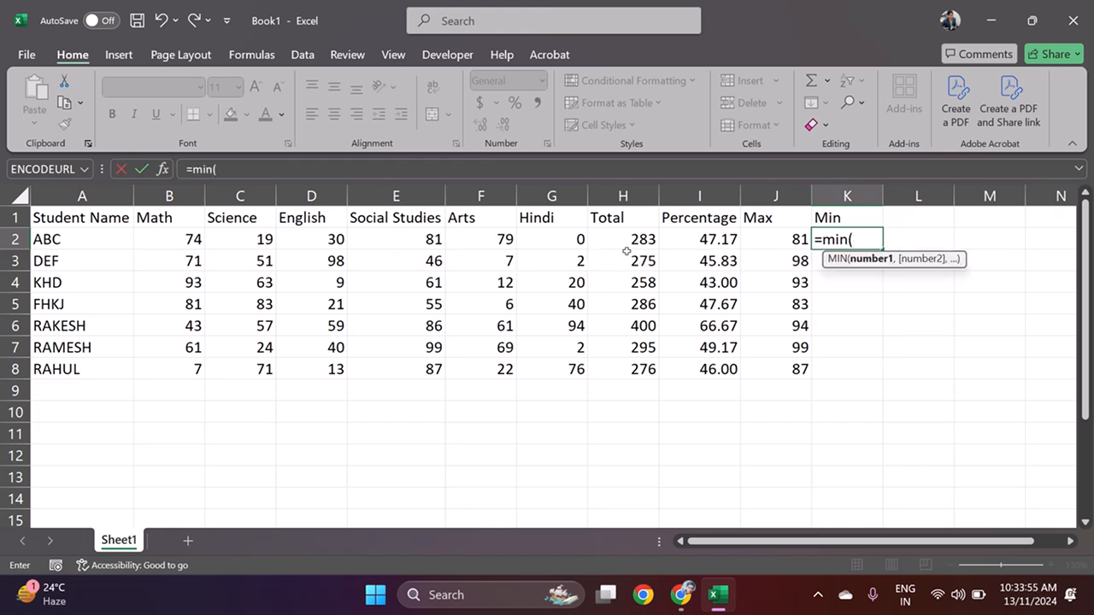
{"action": "left_click", "coordinate": [189, 238]}
{"action": "left_click_drag", "start_coordinate": [189, 238], "coordinate": [561, 240]}
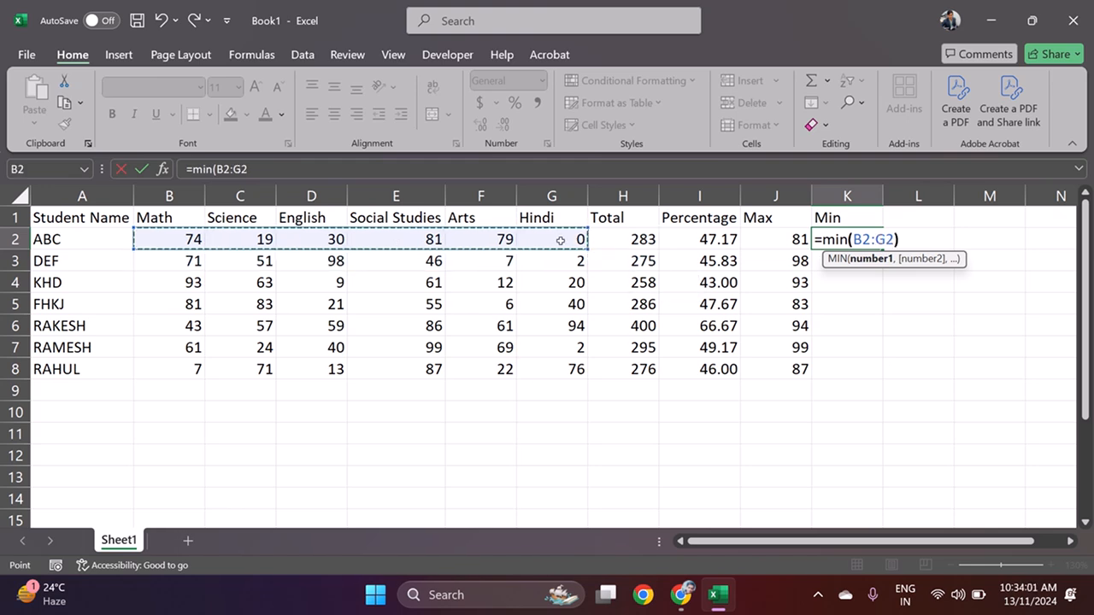
{"action": "type", "text": ")"}
{"action": "key", "text": "Return"}
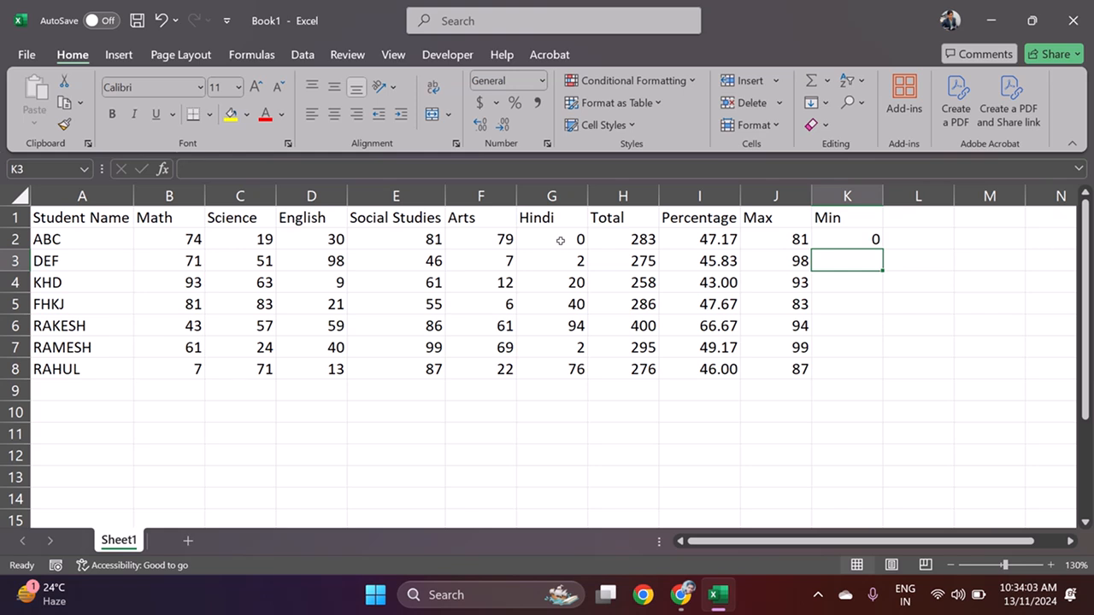
{"action": "left_click", "coordinate": [873, 238]}
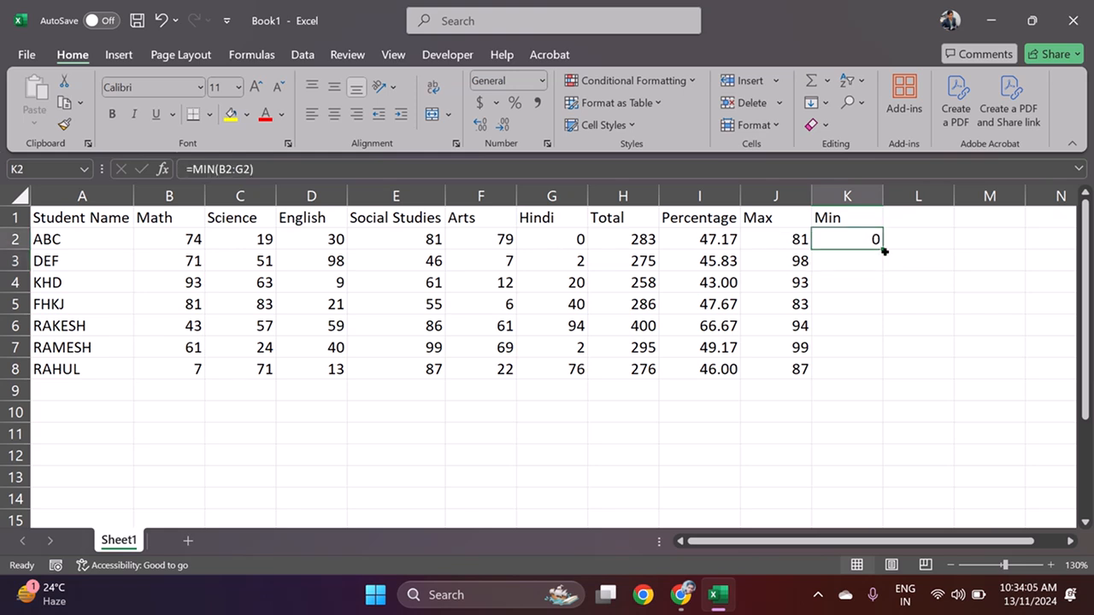
{"action": "left_click_drag", "start_coordinate": [885, 251], "coordinate": [870, 373]}
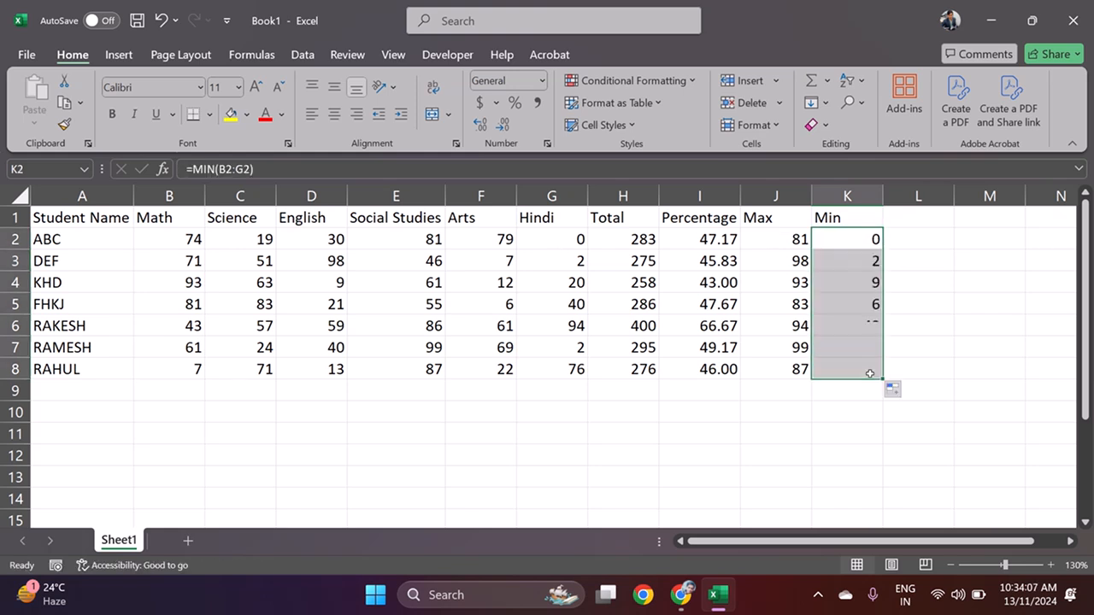
Step: Check the MIN formulas copied into K3 through K8 of the Min column
{"action": "left_click", "coordinate": [871, 265]}
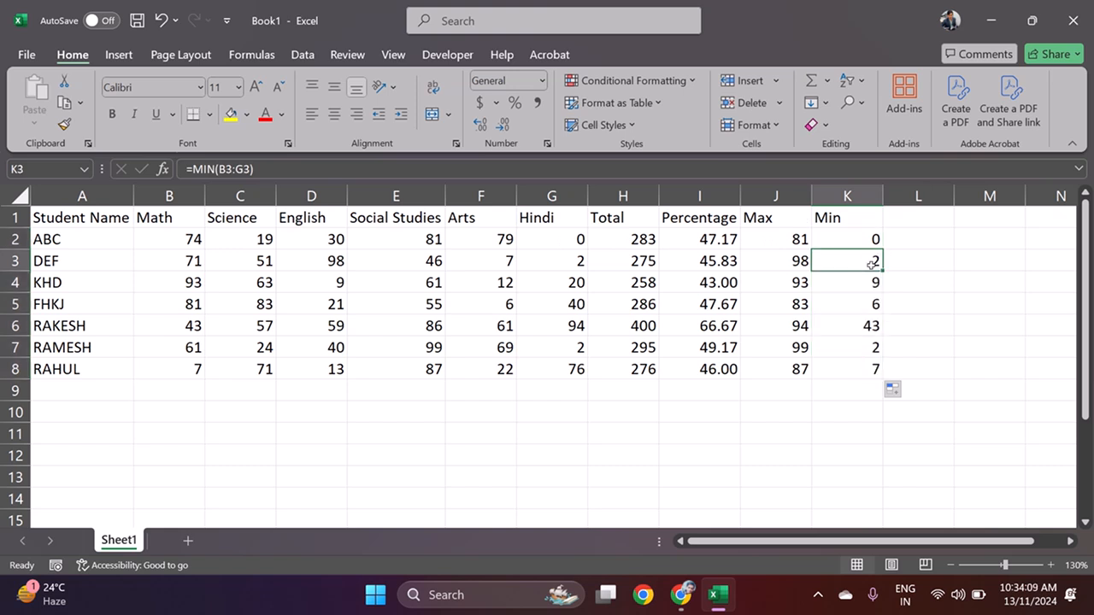
{"action": "key", "text": "Down"}
{"action": "key", "text": "Down"}
{"action": "key", "text": "Down"}
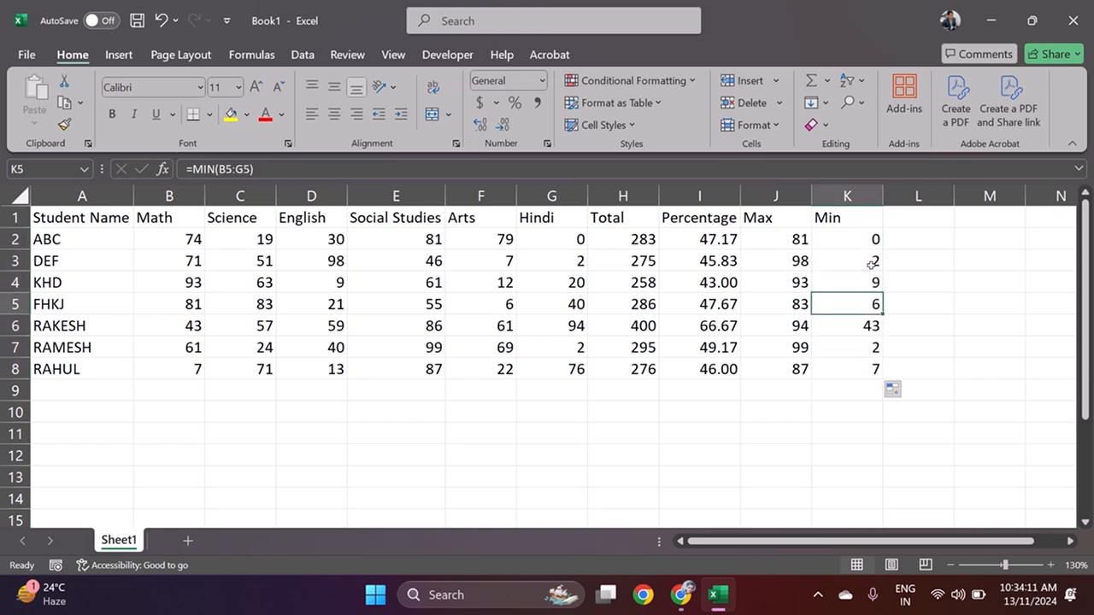
{"action": "key", "text": "Down"}
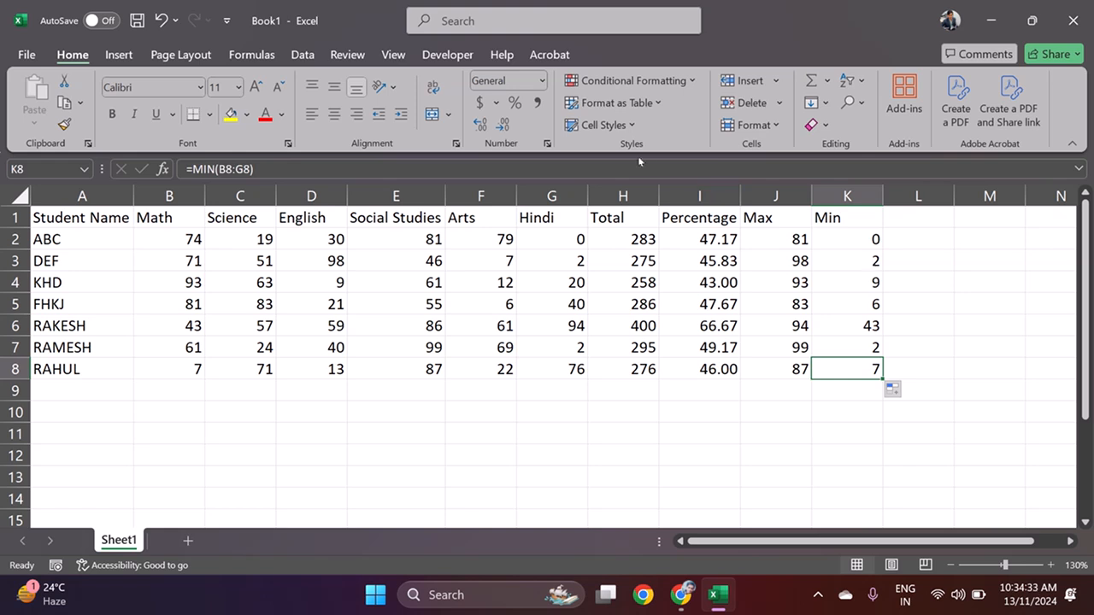
Step: Review the SUM formula in H2, the percentage formula =H2/6 in I2 and the MIN formula in K2
{"action": "left_click", "coordinate": [634, 240]}
{"action": "double_click", "coordinate": [634, 239]}
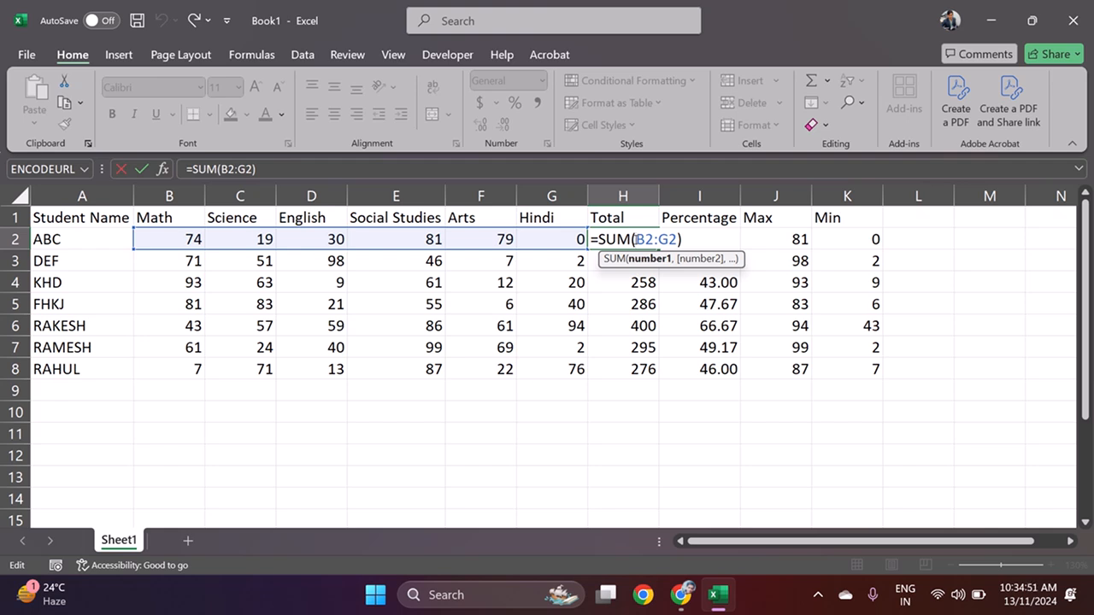
{"action": "key", "text": "Return"}
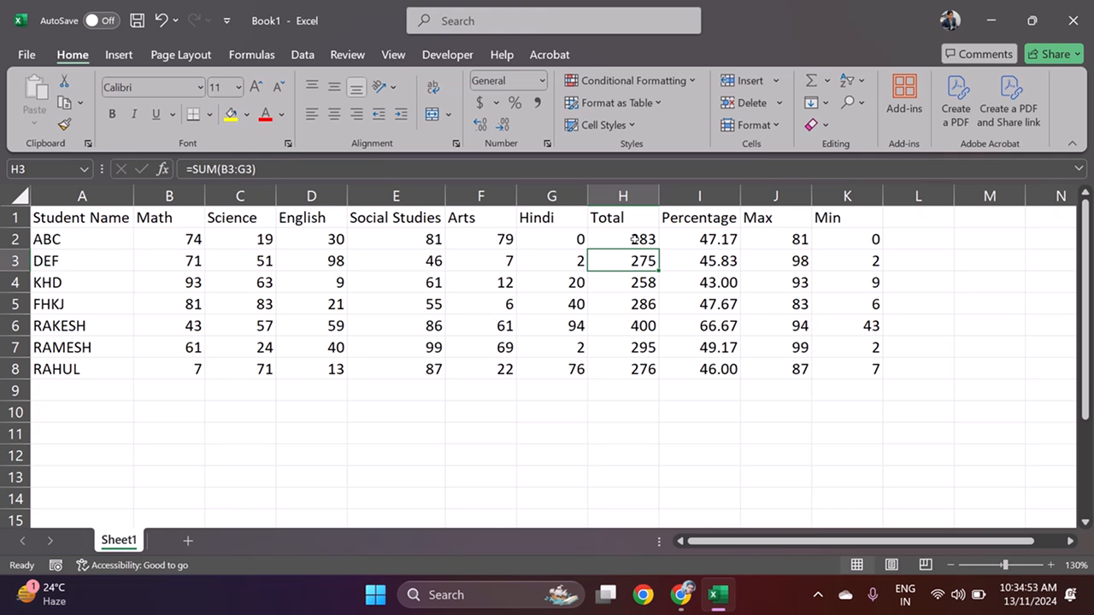
{"action": "left_click", "coordinate": [715, 239]}
{"action": "type", "text": "=H2/6"}
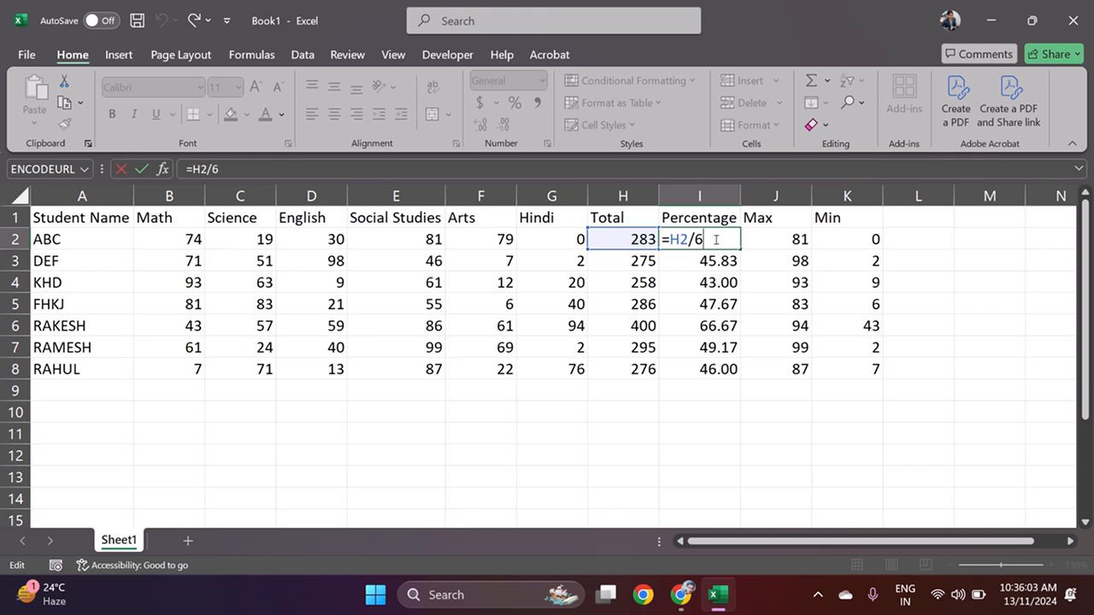
{"action": "key", "text": "Return"}
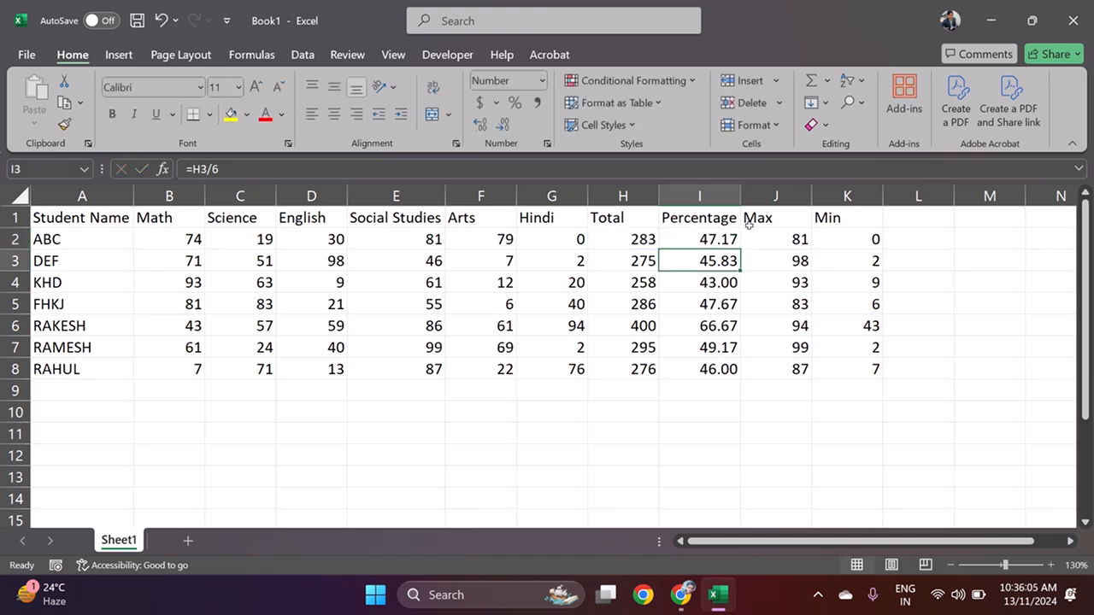
{"action": "left_click", "coordinate": [828, 234]}
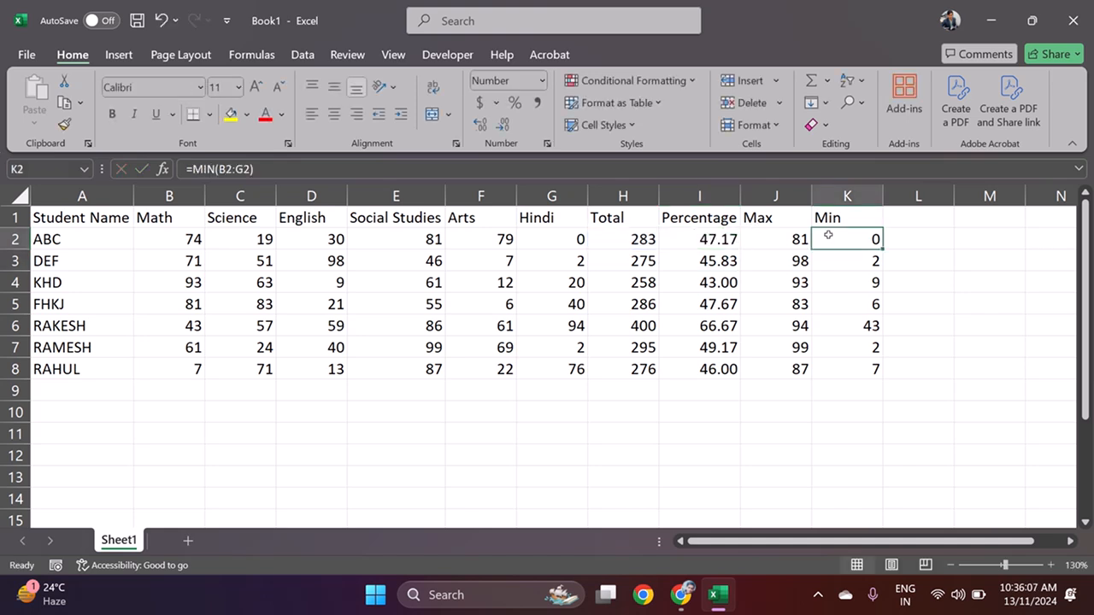
Step: Add the heading Average in L1, beside the Min column
{"action": "left_click", "coordinate": [913, 216]}
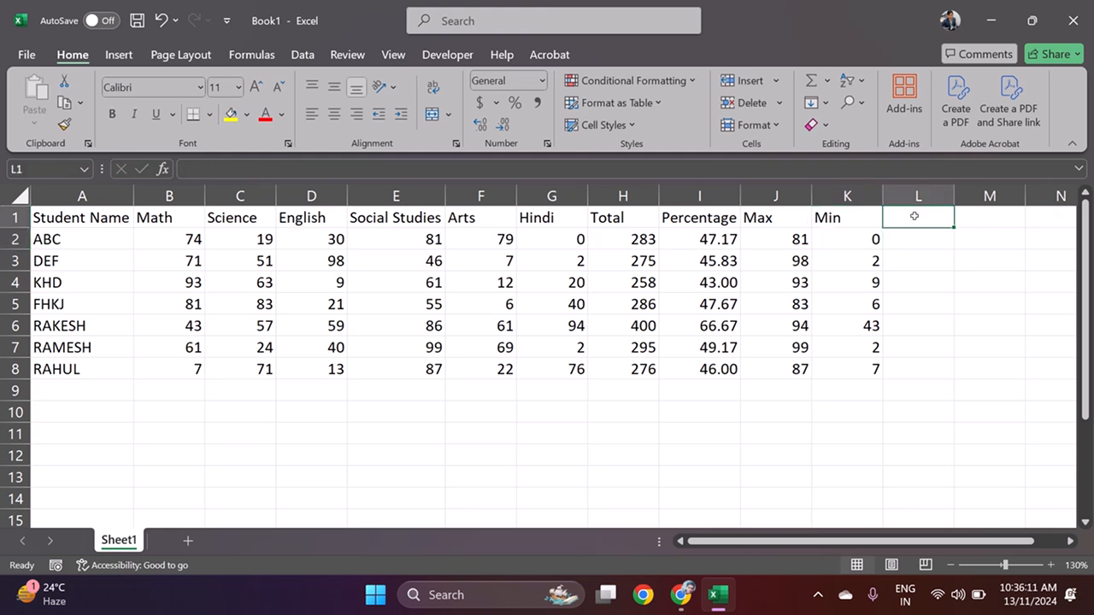
{"action": "type", "text": "Average"}
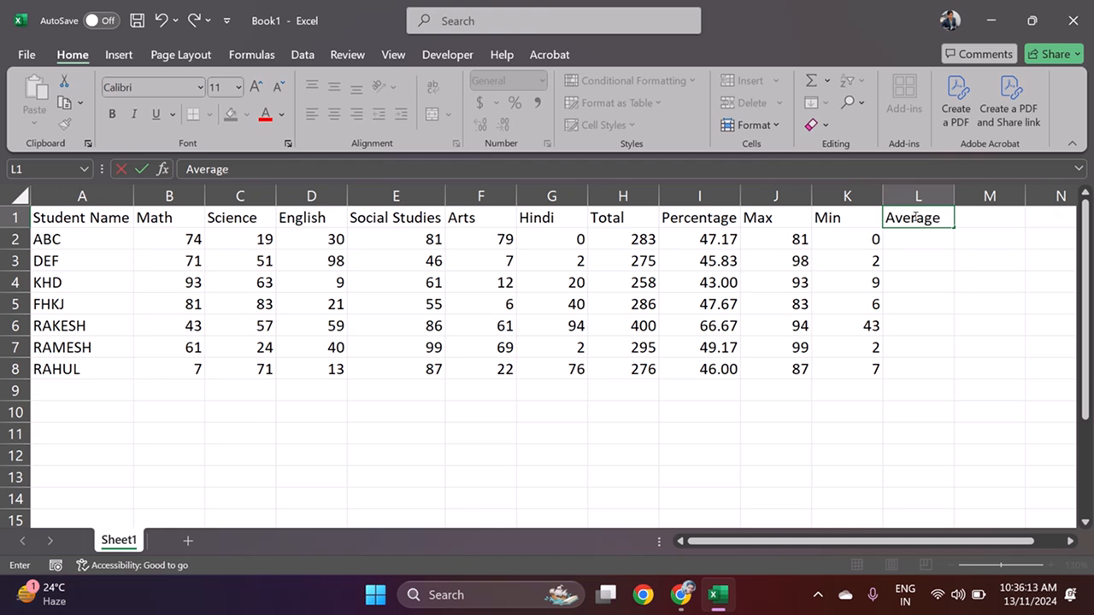
{"action": "key", "text": "Return"}
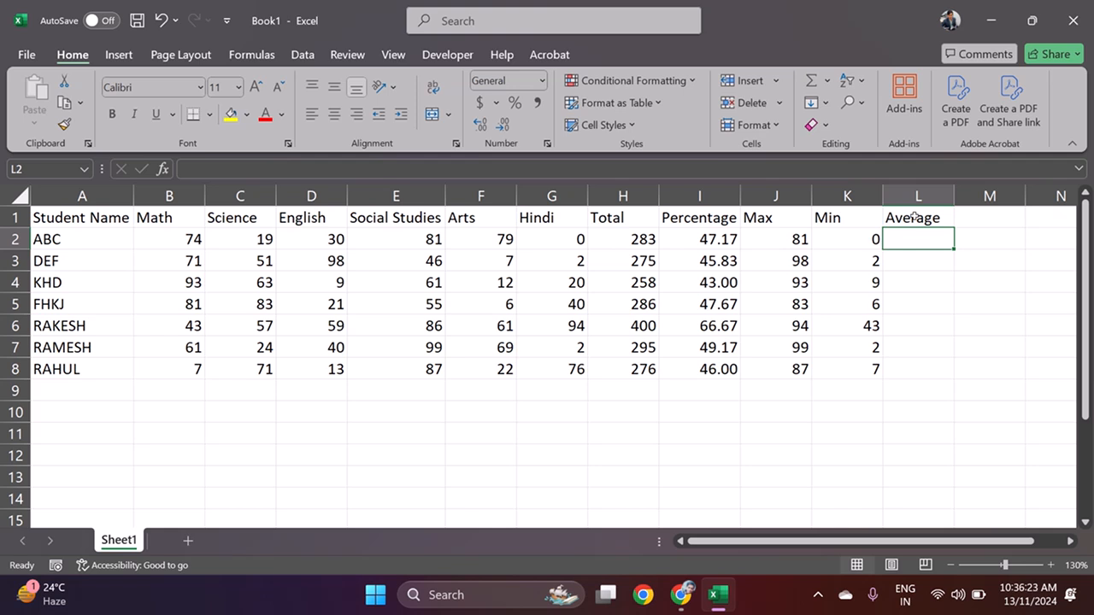
Step: Enter =AVERAGE(B2:G2) in L2 to average the first student's six subject marks
{"action": "type", "text": "=av"}
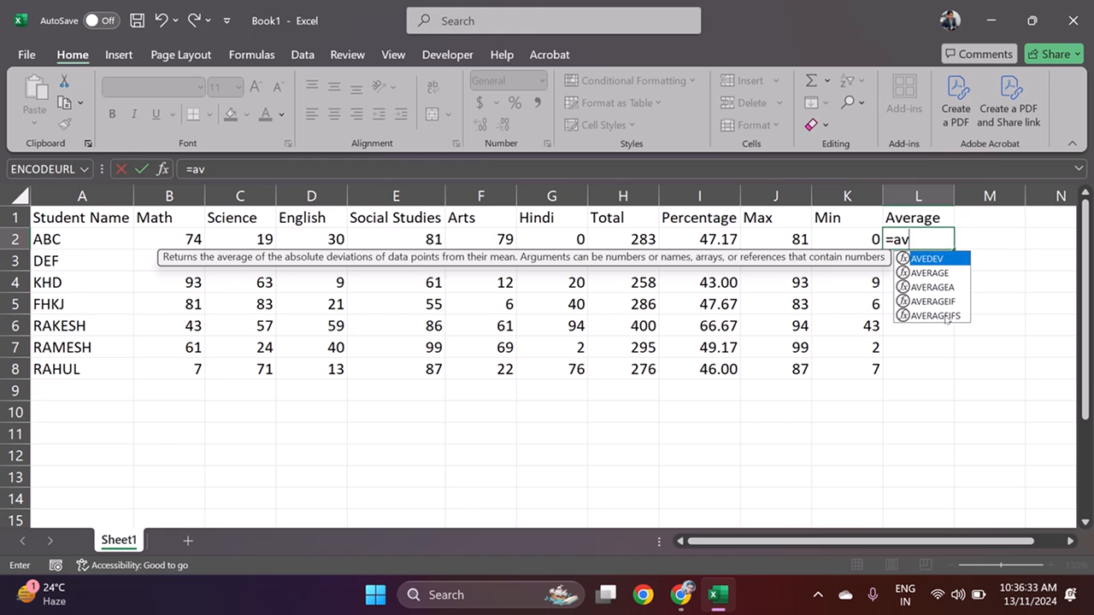
{"action": "double_click", "coordinate": [946, 273]}
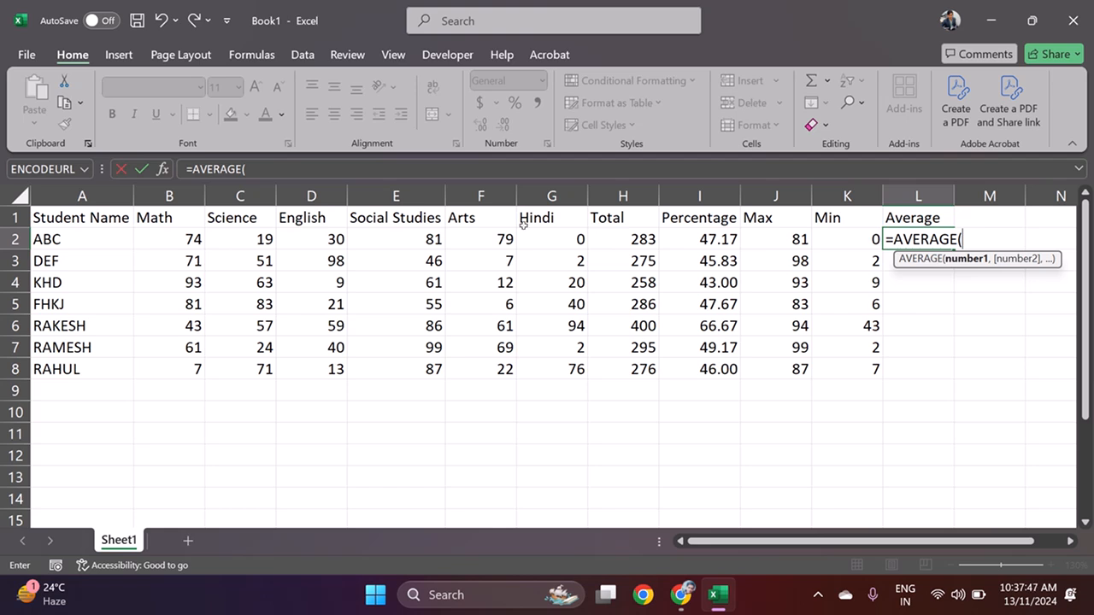
{"action": "left_click", "coordinate": [179, 238]}
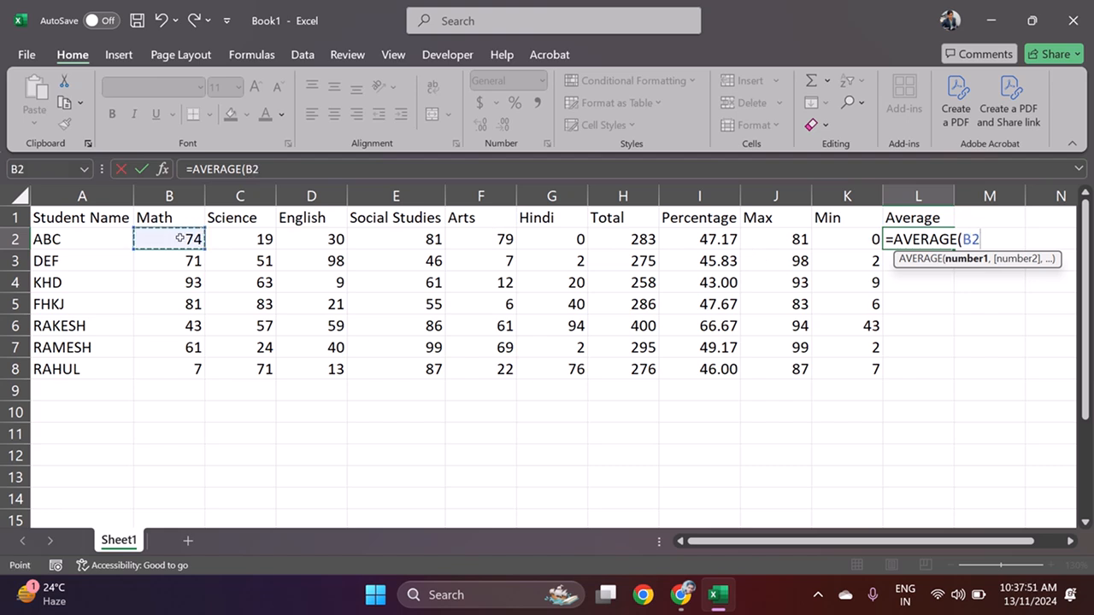
{"action": "key", "text": "shift+Right"}
{"action": "key", "text": "shift+Right"}
{"action": "key", "text": "shift+Right"}
{"action": "key", "text": "shift+Right"}
{"action": "key", "text": "shift+Right"}
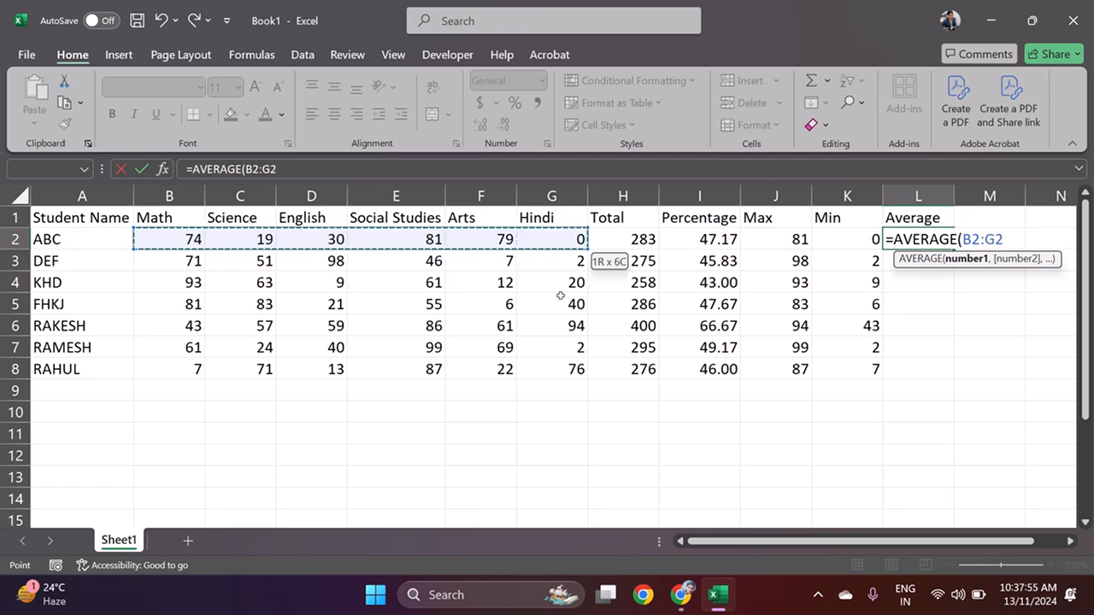
{"action": "type", "text": ")"}
{"action": "key", "text": "Return"}
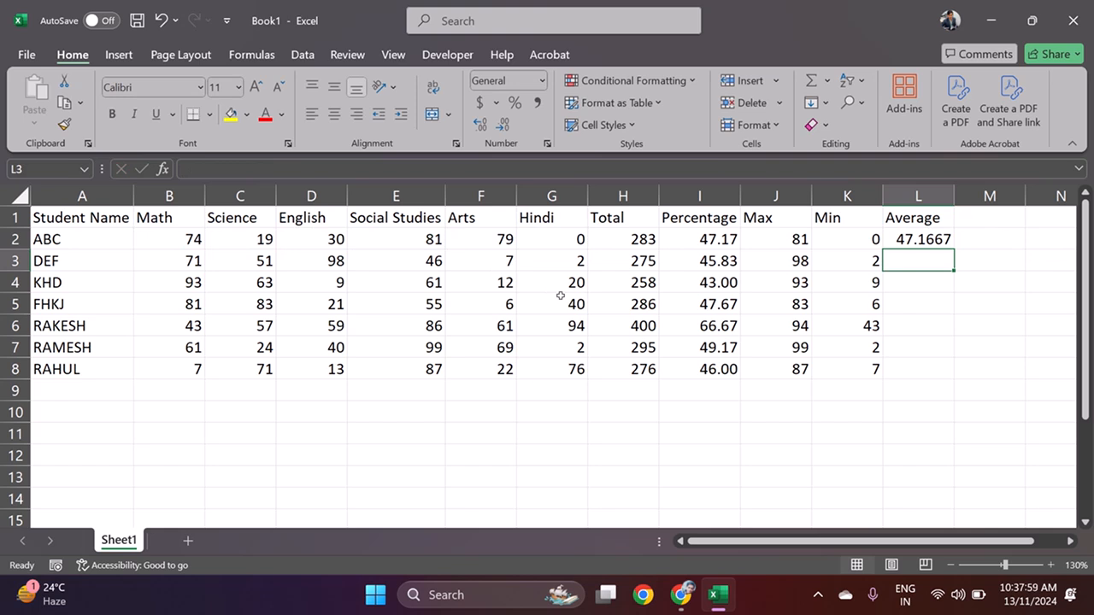
Step: Fill the AVERAGE formula from L2 down to L8 for the remaining students
{"action": "left_click", "coordinate": [917, 242]}
{"action": "left_click_drag", "start_coordinate": [954, 248], "coordinate": [926, 369]}
{"action": "left_click", "coordinate": [993, 318]}
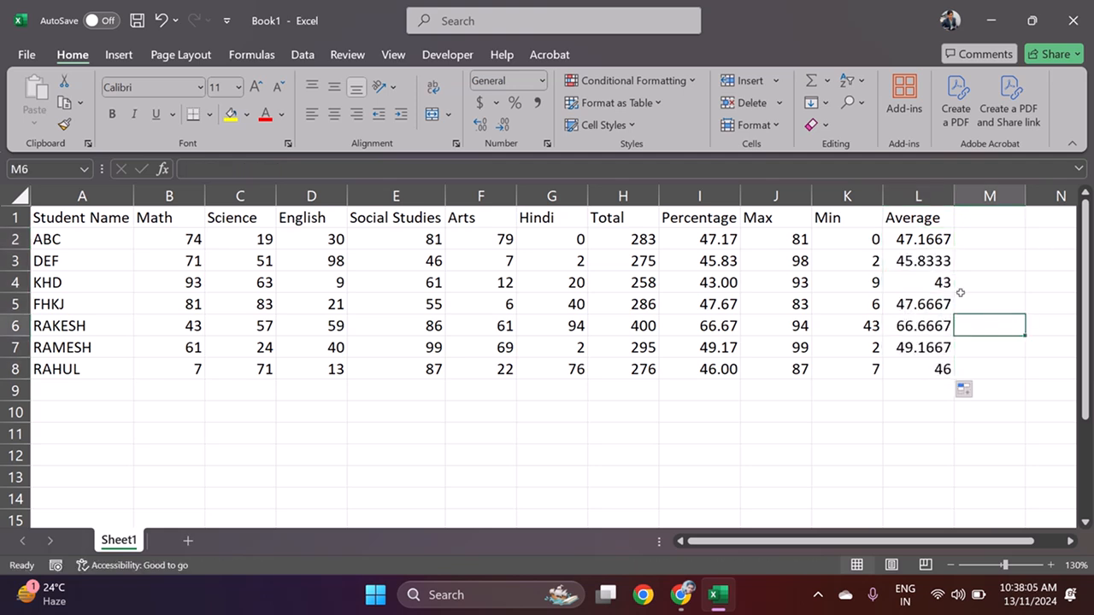
Step: Format the averages in L2:L8 to show two decimal places
{"action": "left_click_drag", "start_coordinate": [925, 240], "coordinate": [925, 369]}
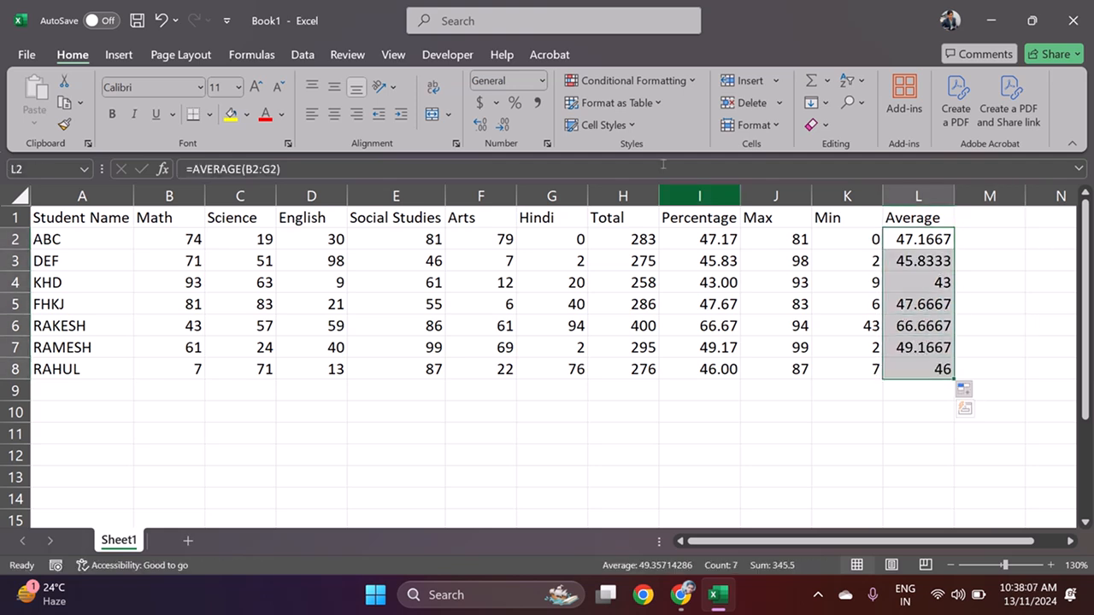
{"action": "left_click", "coordinate": [503, 124]}
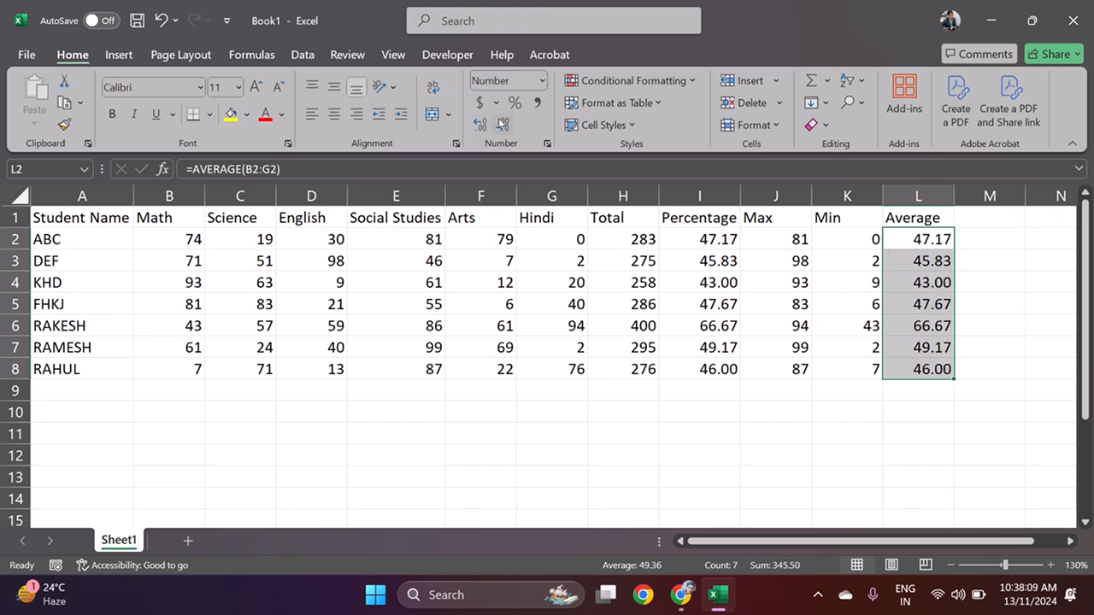
{"action": "left_click", "coordinate": [503, 123]}
{"action": "left_click", "coordinate": [480, 124]}
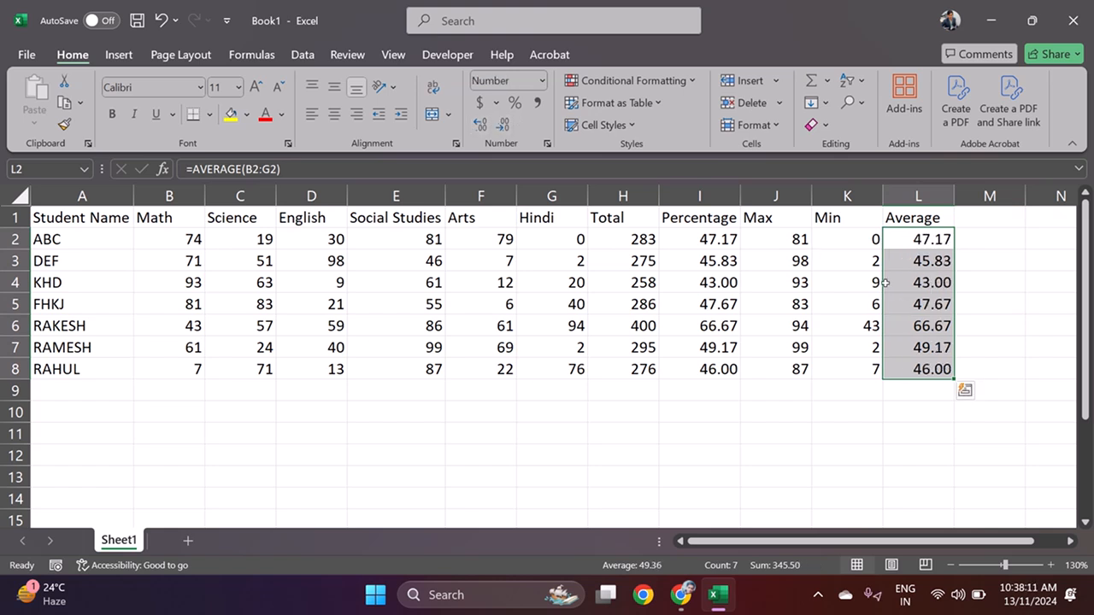
{"action": "left_click", "coordinate": [985, 238]}
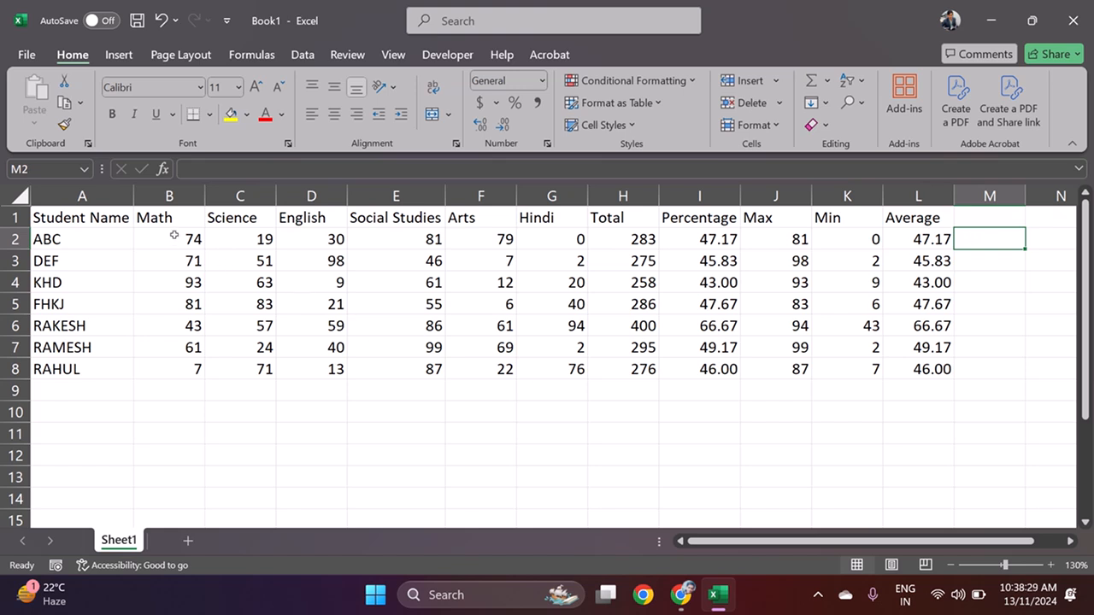
Step: Narrow the Math, Science and English columns to fit their contents
{"action": "left_click_drag", "start_coordinate": [206, 189], "coordinate": [177, 190]}
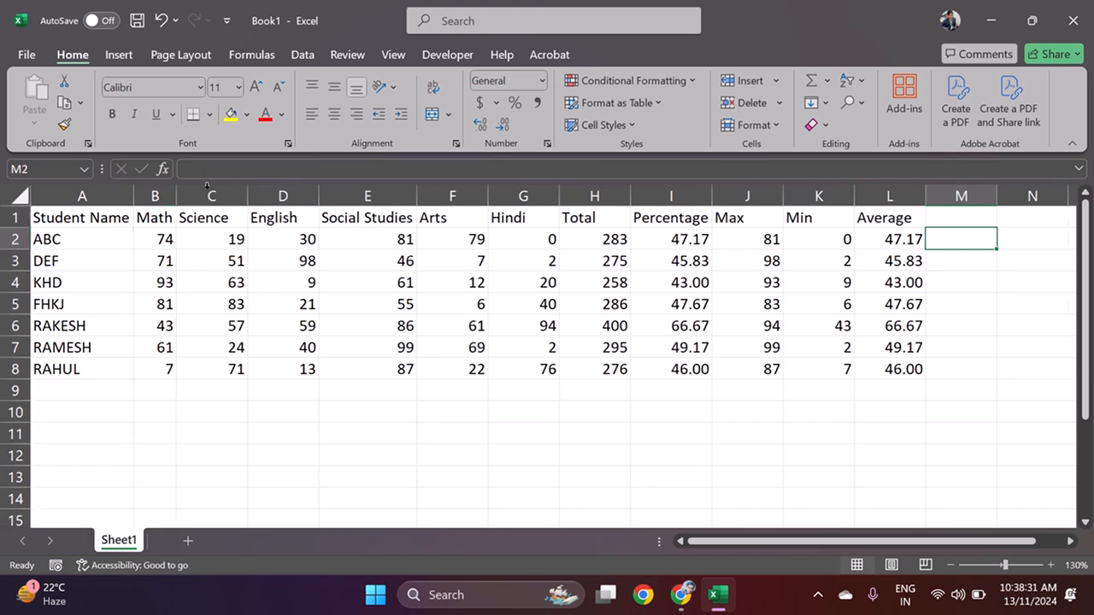
{"action": "left_click", "coordinate": [181, 197]}
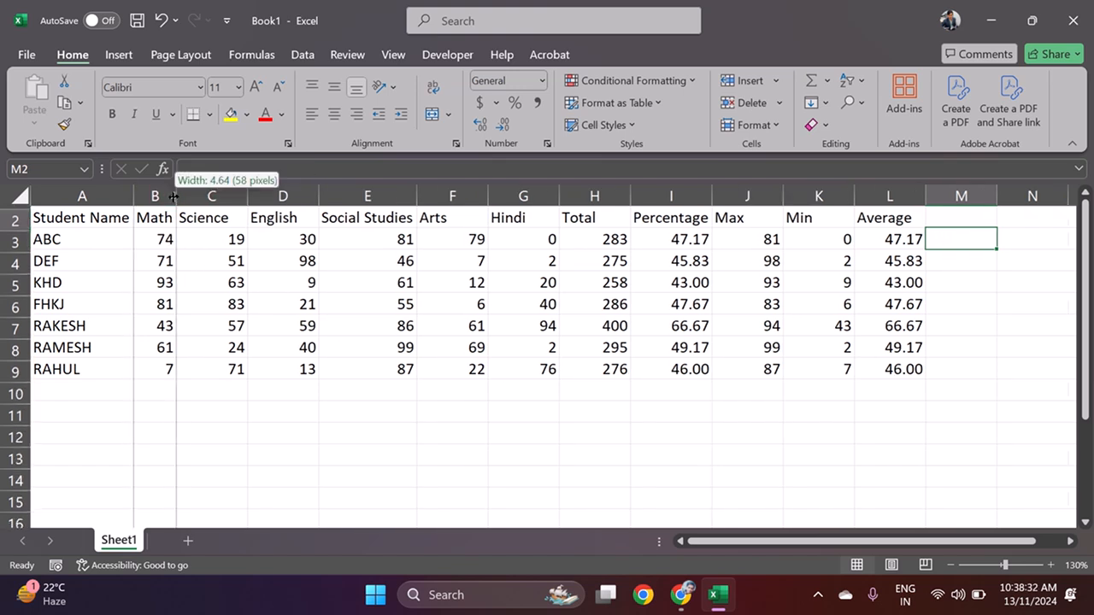
{"action": "double_click", "coordinate": [249, 195]}
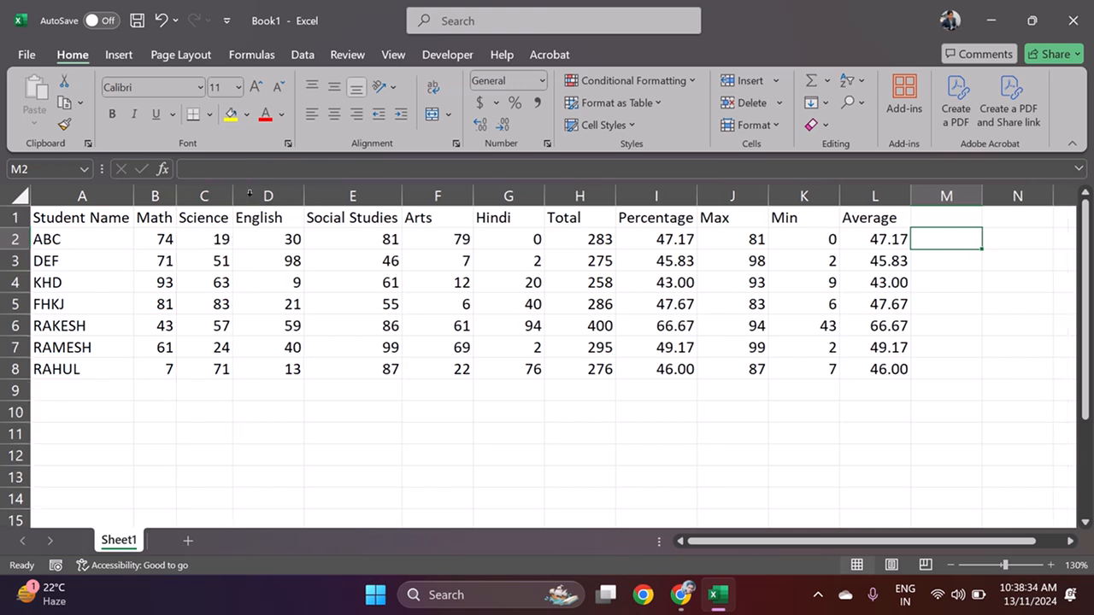
{"action": "double_click", "coordinate": [303, 193]}
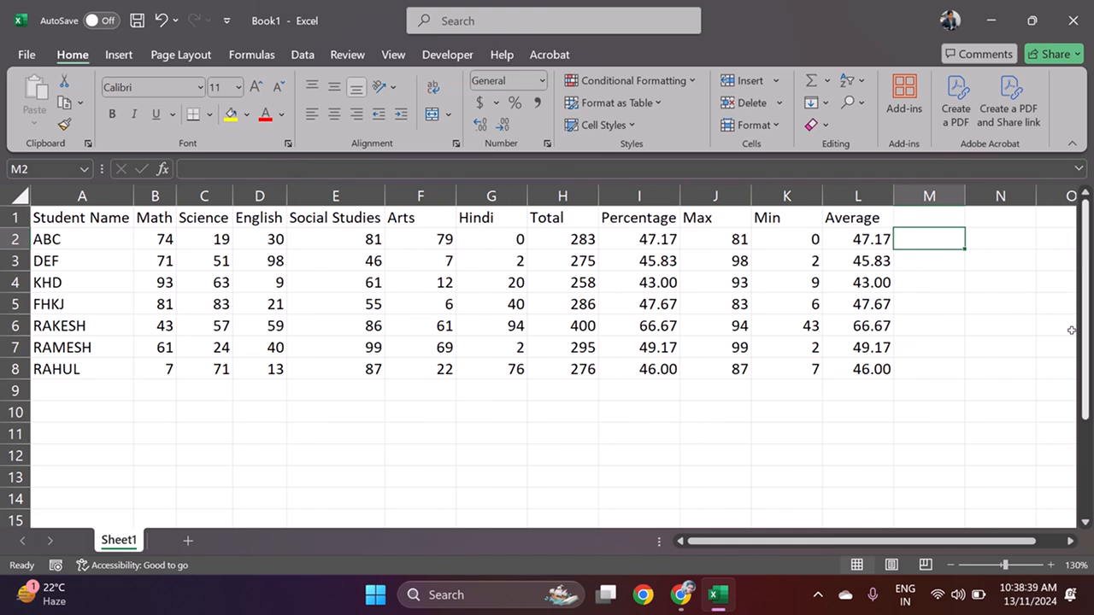
Step: Select columns A to L and apply AutoFit Column Width to all of them
{"action": "left_click", "coordinate": [854, 193]}
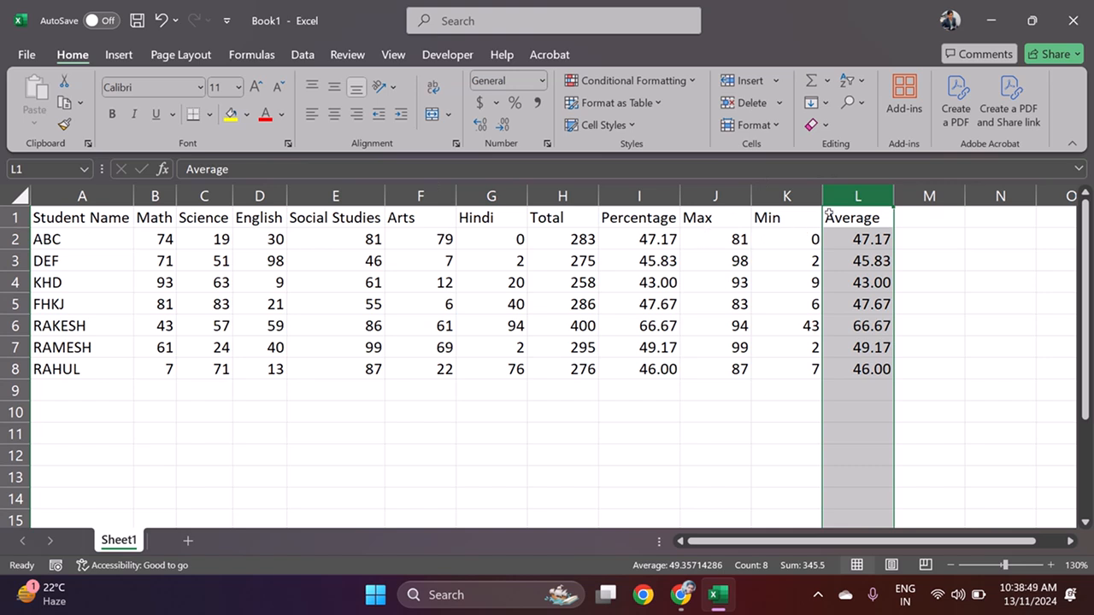
{"action": "left_click_drag", "start_coordinate": [857, 197], "coordinate": [14, 187]}
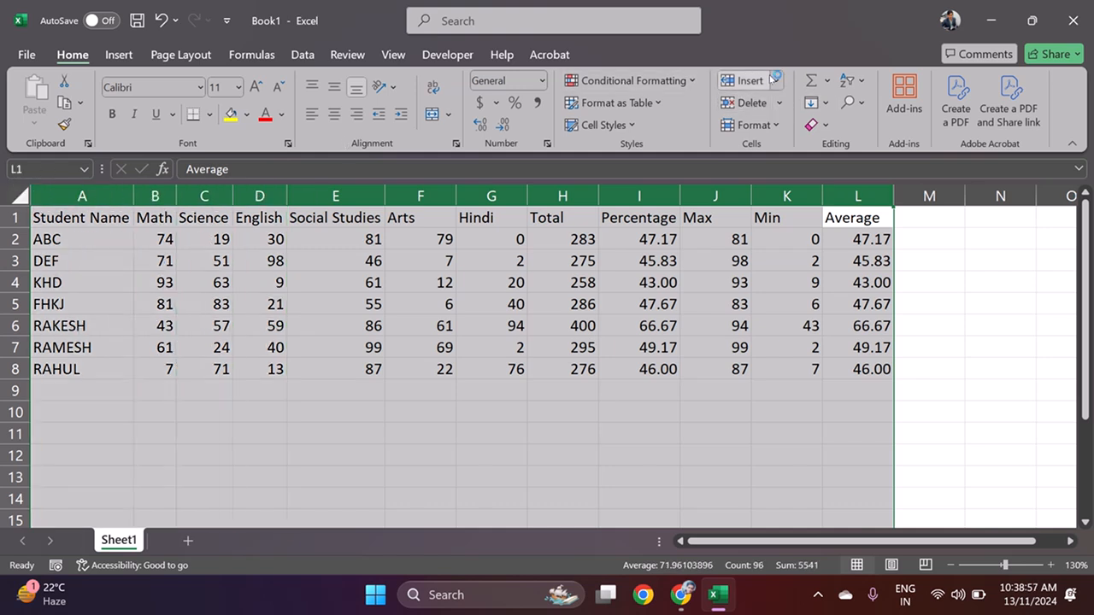
{"action": "left_click", "coordinate": [776, 127]}
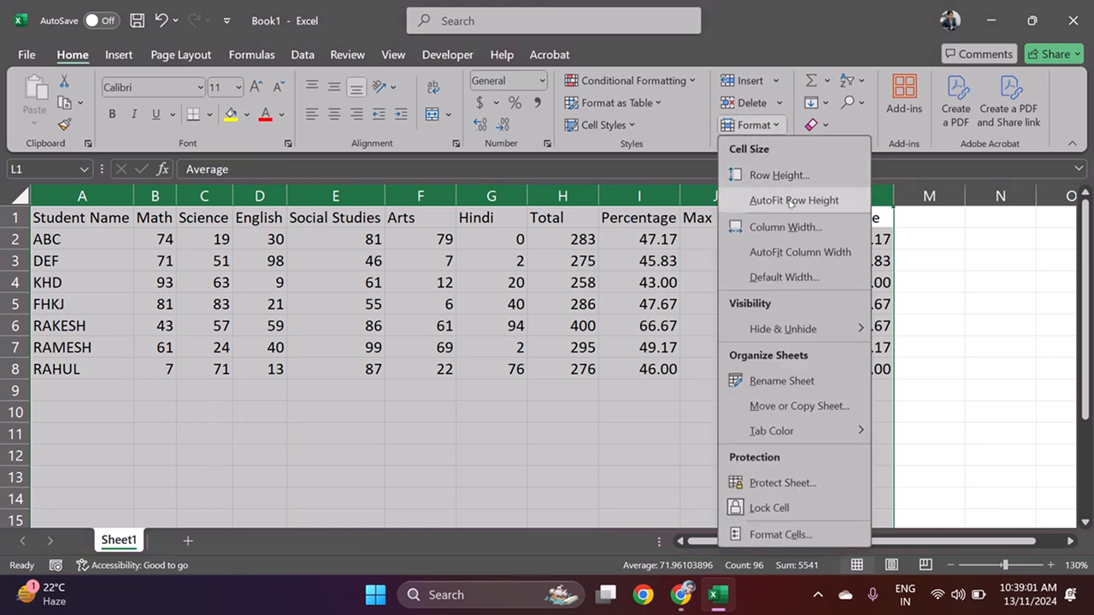
{"action": "left_click", "coordinate": [795, 252]}
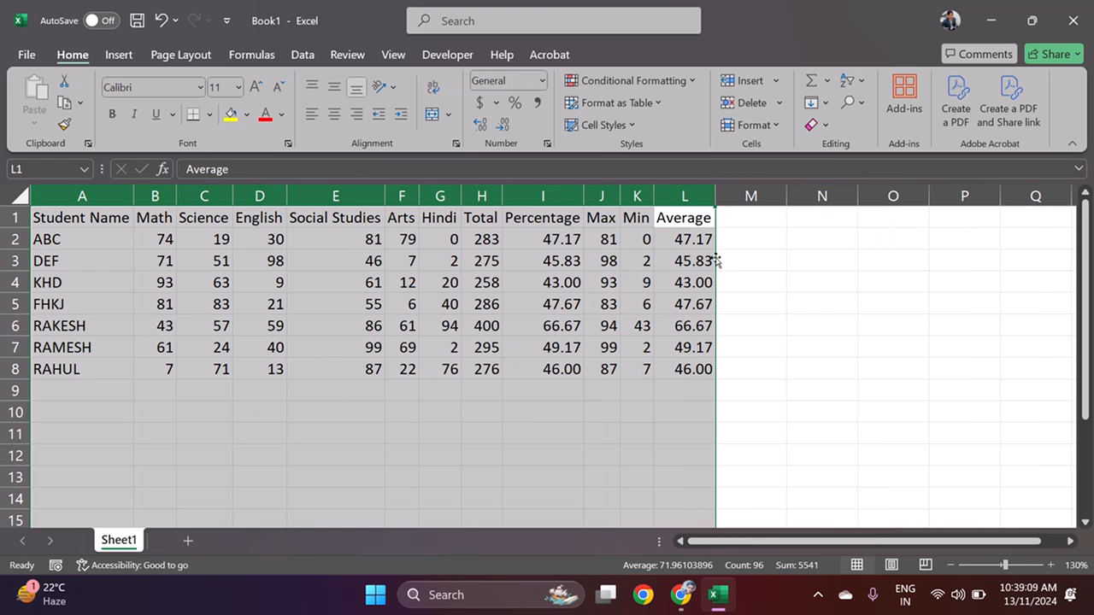
Step: Examine the cell size options for the selected columns A to L, including AutoFit Column Width and its keyboard access letters
{"action": "left_click", "coordinate": [775, 127]}
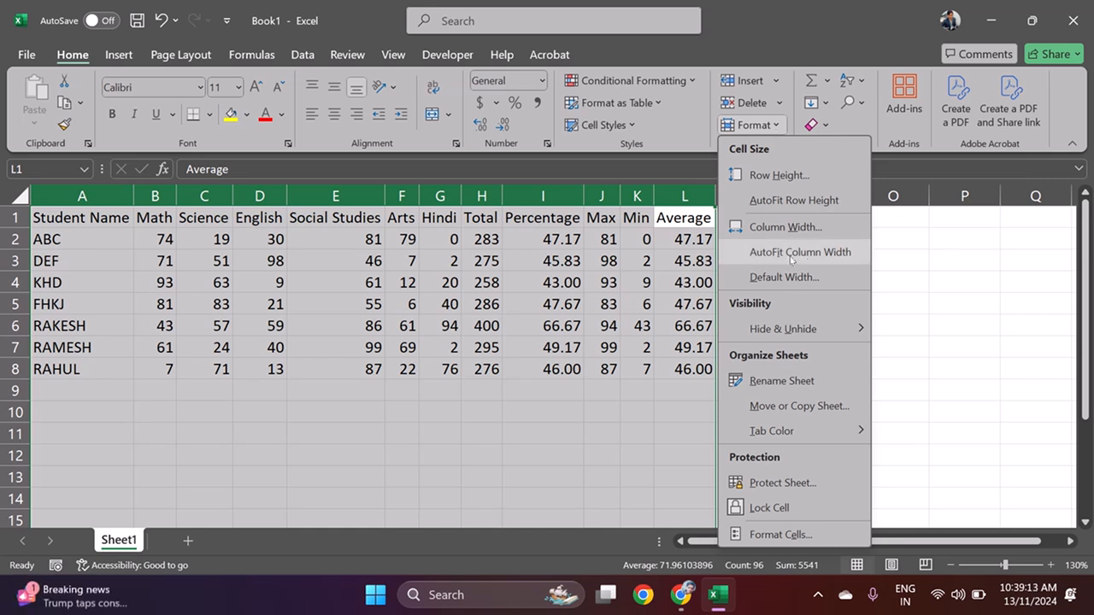
{"action": "left_click", "coordinate": [908, 273]}
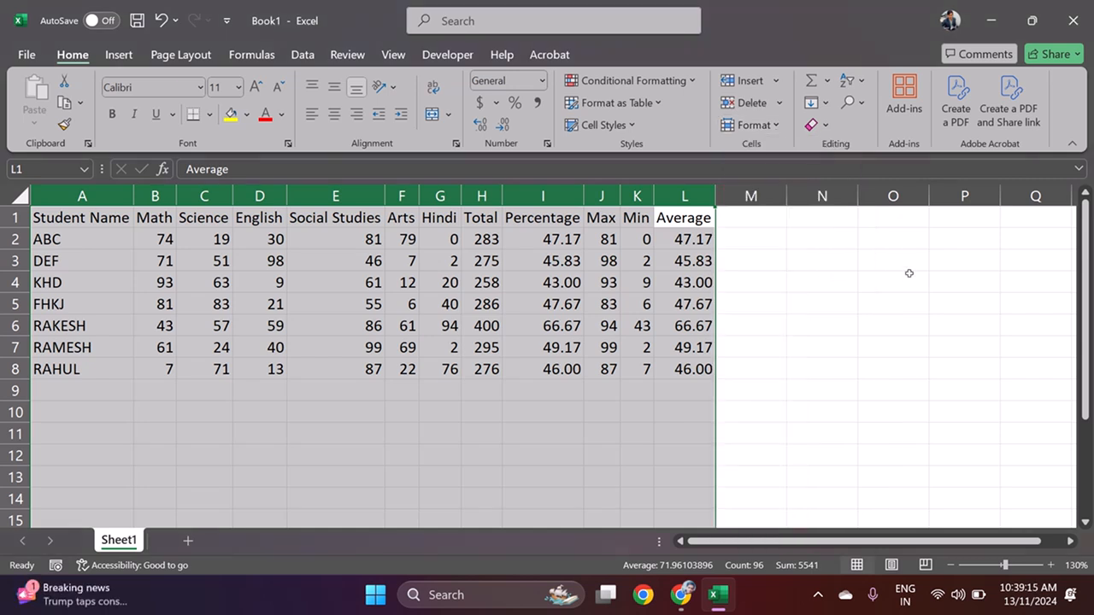
{"action": "key", "text": "alt"}
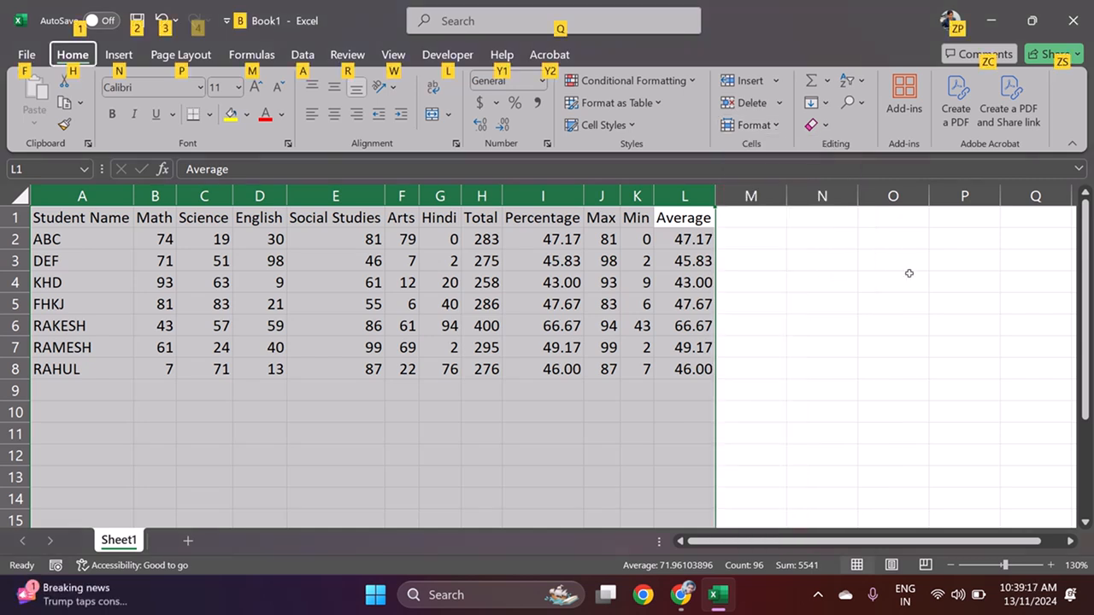
{"action": "key", "text": "h"}
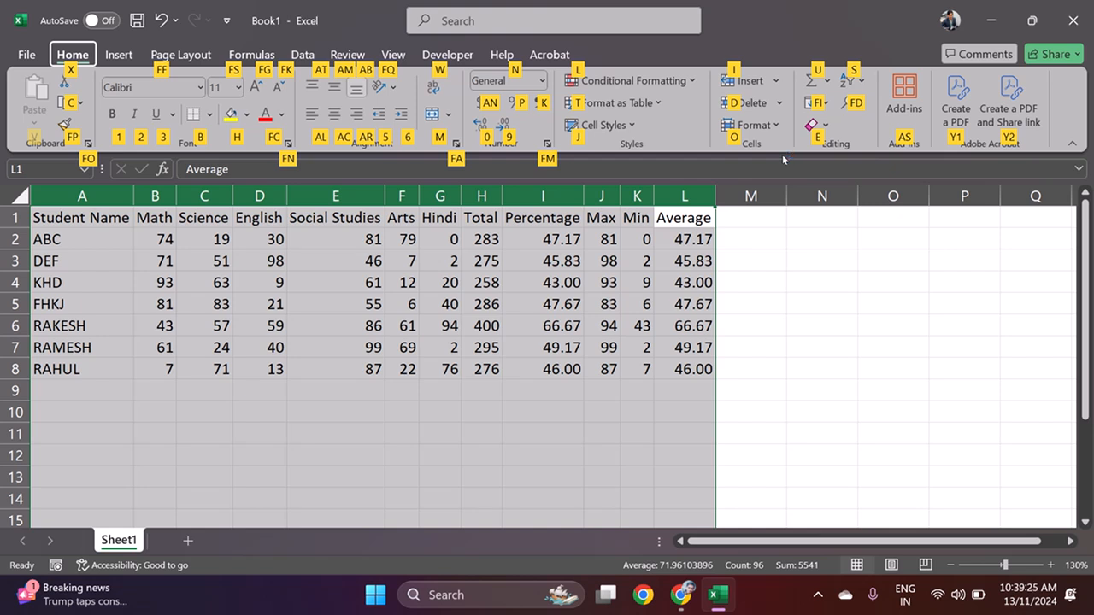
{"action": "key", "text": "o"}
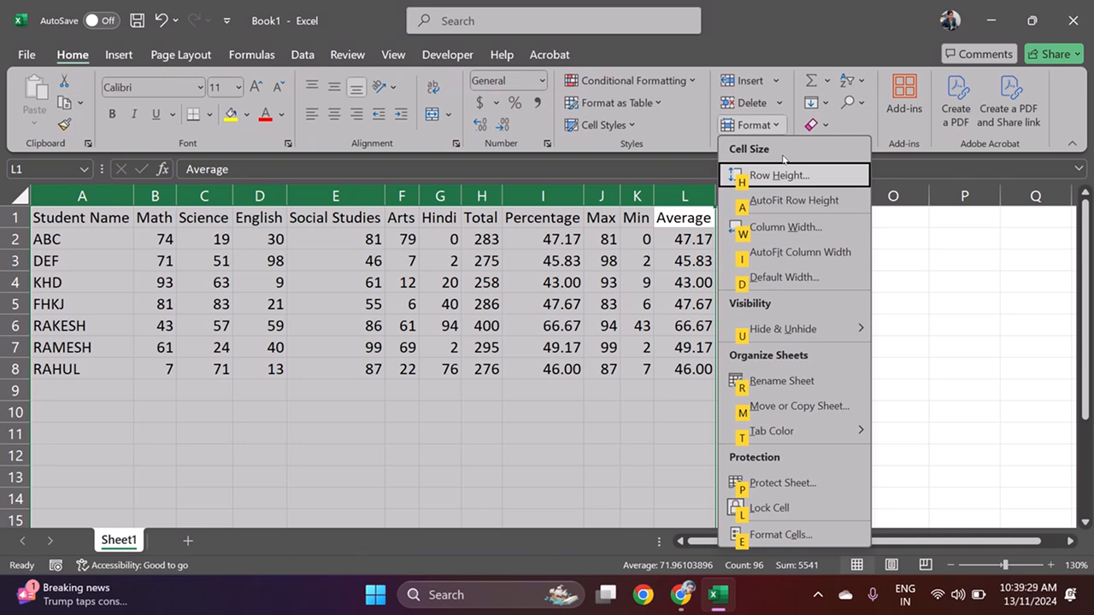
{"action": "key", "text": "h"}
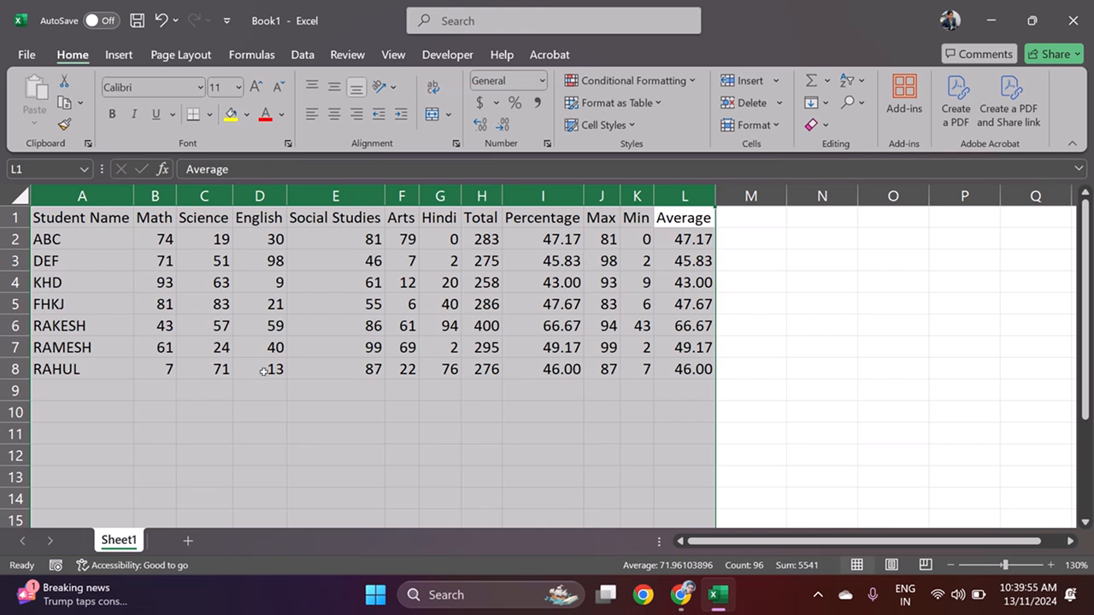
Step: Increase the heights of rows 8 and 5 well beyond their contents, making row 8 the tallest
{"action": "left_click_drag", "start_coordinate": [21, 379], "coordinate": [21, 477]}
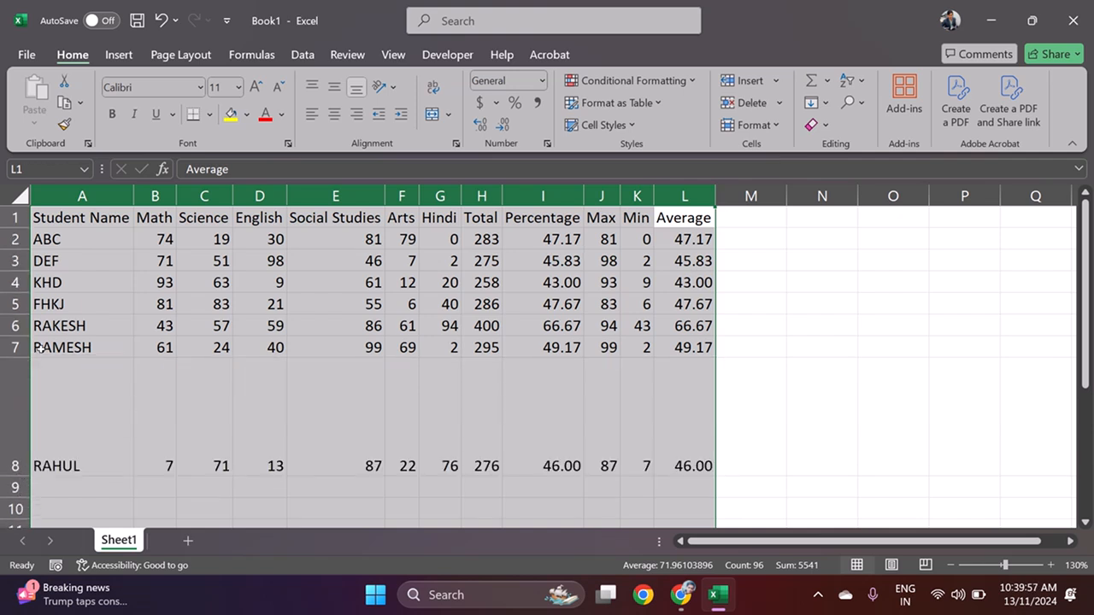
{"action": "left_click_drag", "start_coordinate": [18, 314], "coordinate": [18, 350]}
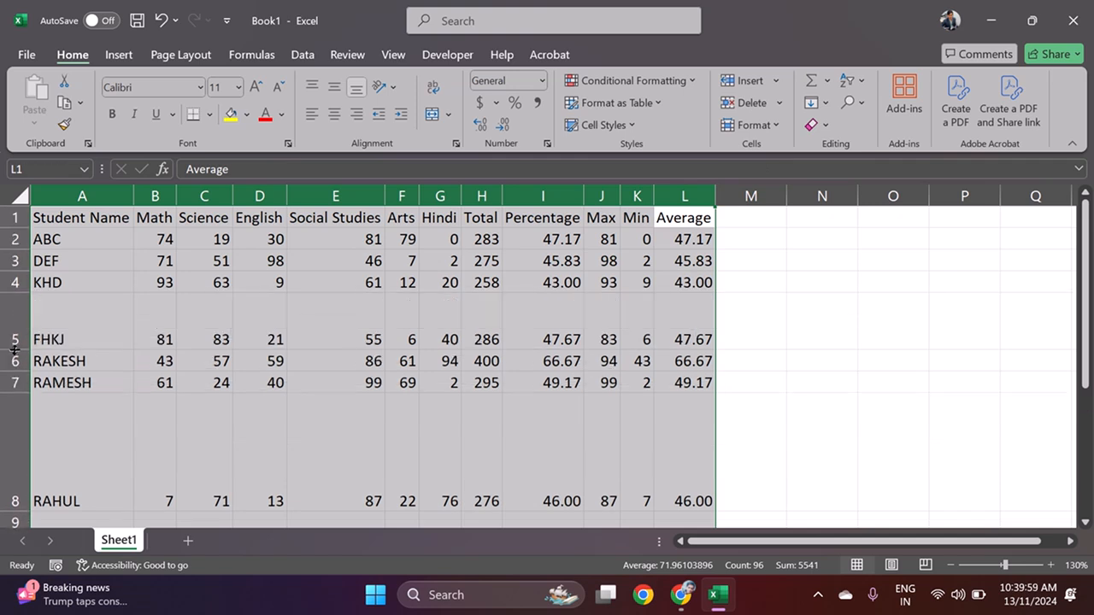
{"action": "left_click", "coordinate": [825, 419]}
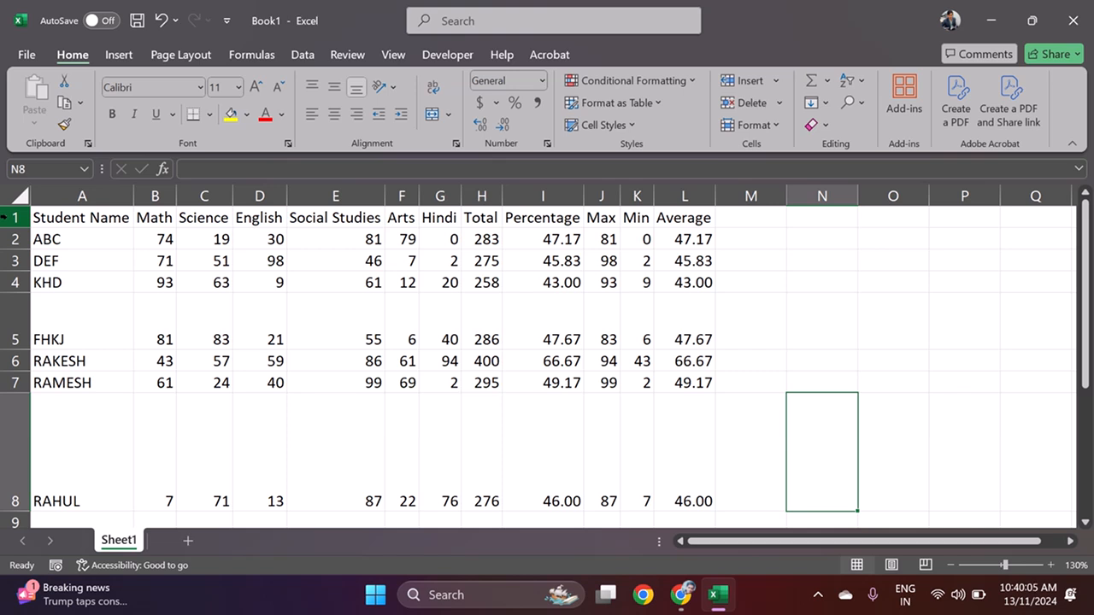
Step: Select rows 1 to 8 and apply AutoFit Row Height to all of them, then clear the row selection
{"action": "left_click_drag", "start_coordinate": [3, 217], "coordinate": [48, 361]}
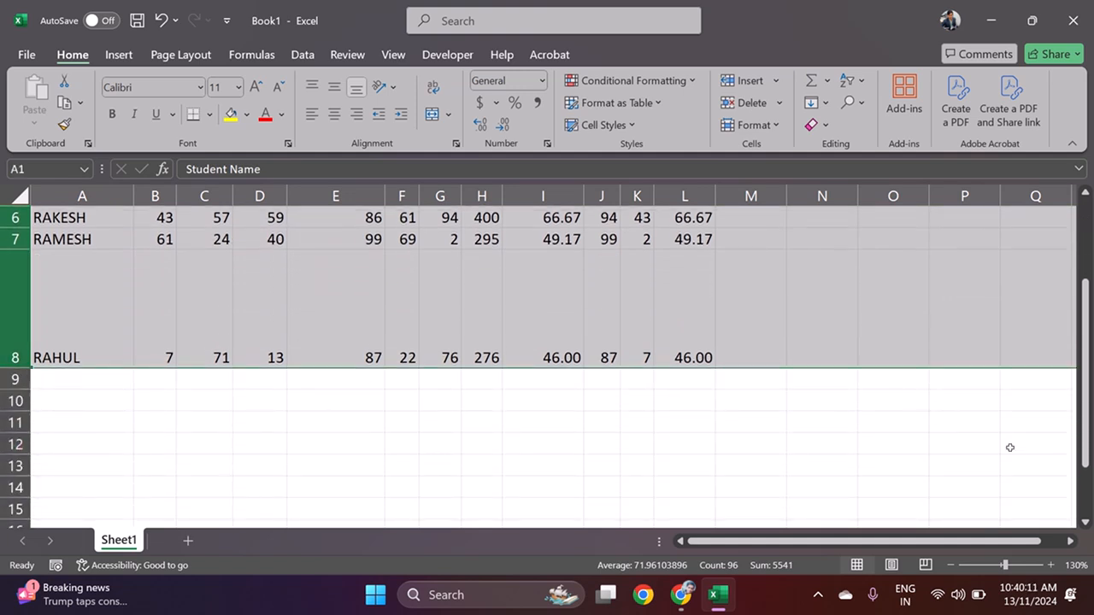
{"action": "left_click_drag", "start_coordinate": [1084, 412], "coordinate": [1090, 331]}
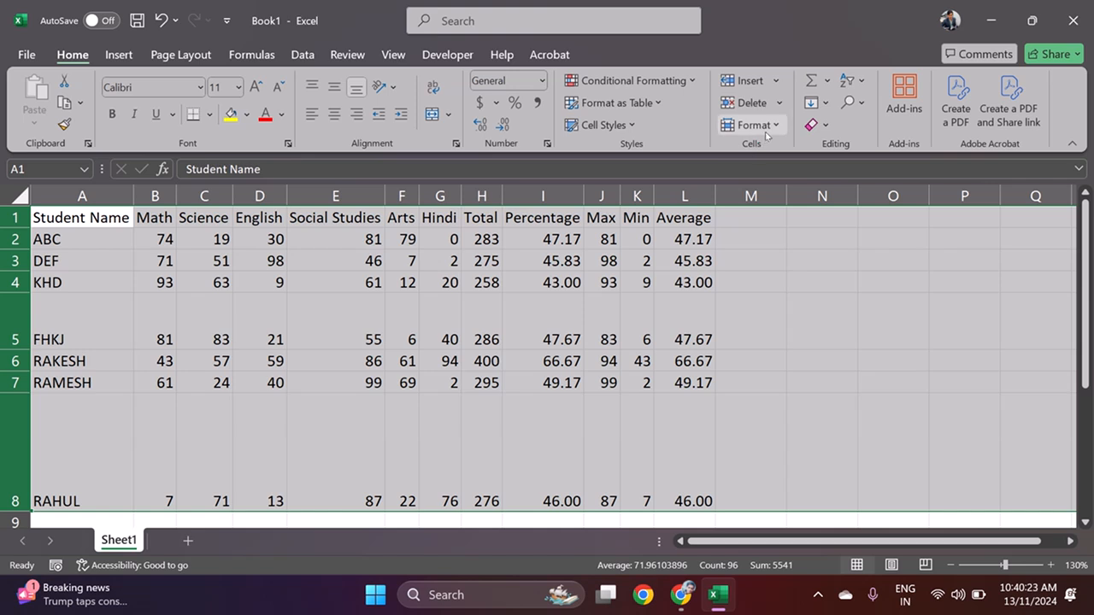
{"action": "key", "text": "alt"}
{"action": "key", "text": "Escape"}
{"action": "key", "text": "alt+h"}
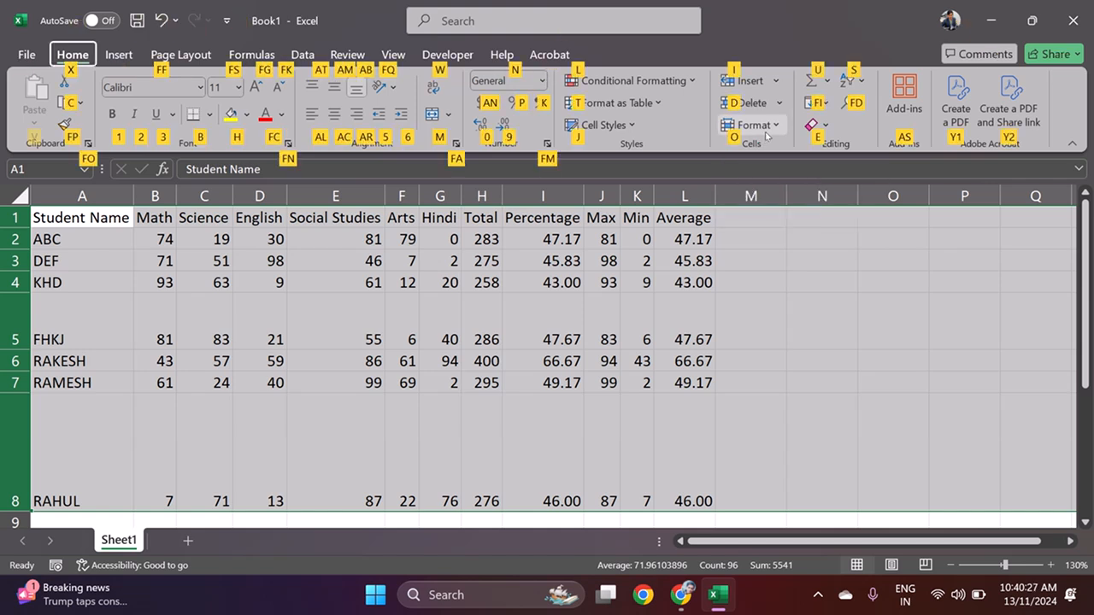
{"action": "key", "text": "o"}
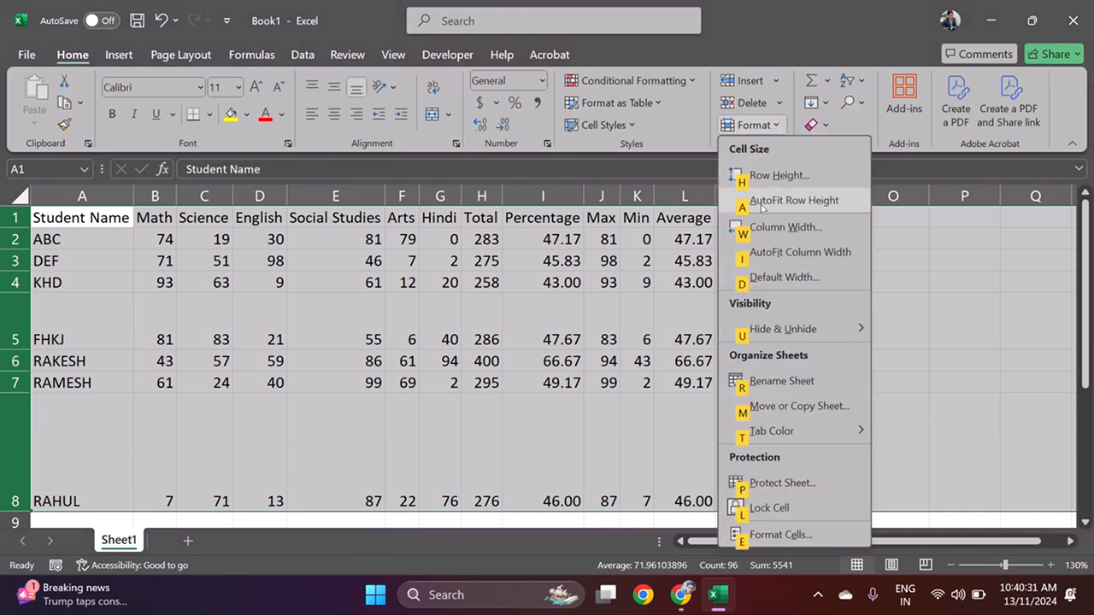
{"action": "left_click", "coordinate": [854, 205]}
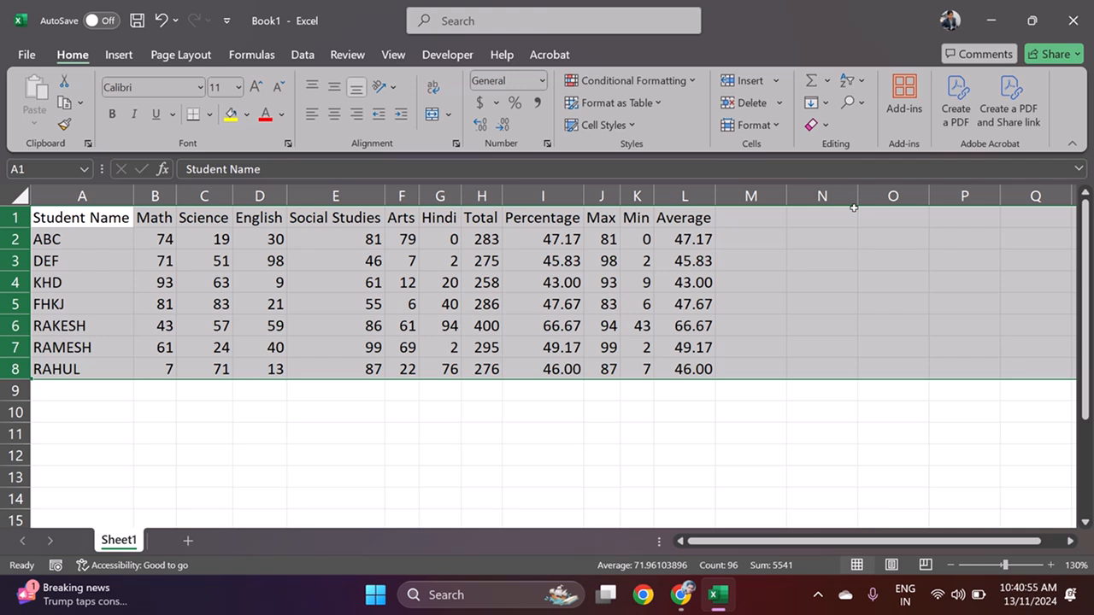
{"action": "left_click", "coordinate": [650, 384]}
{"action": "left_click", "coordinate": [662, 450]}
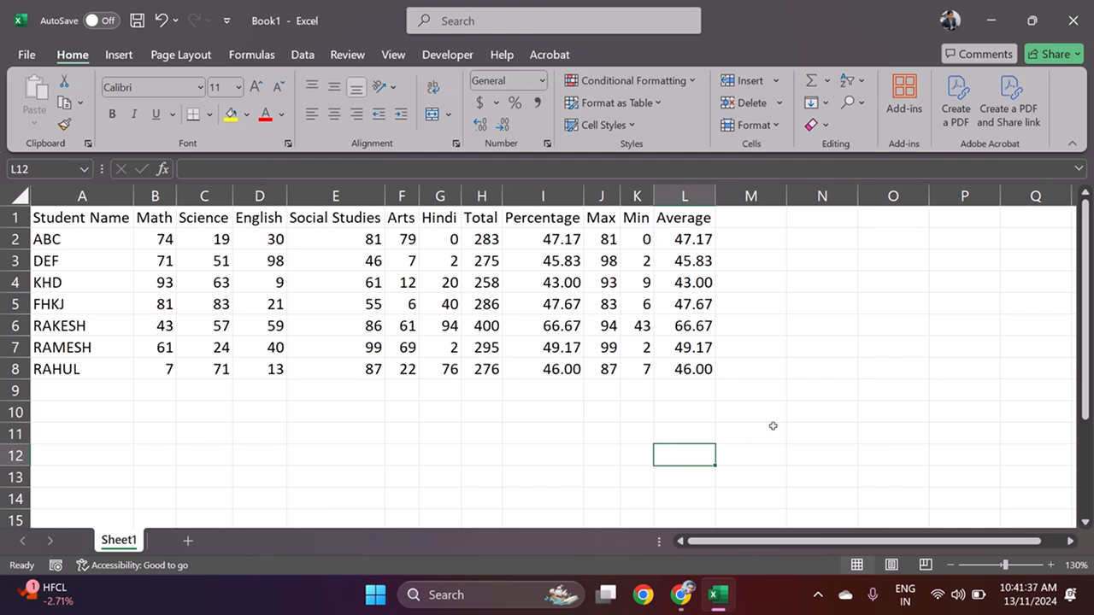
{"action": "left_click", "coordinate": [820, 604]}
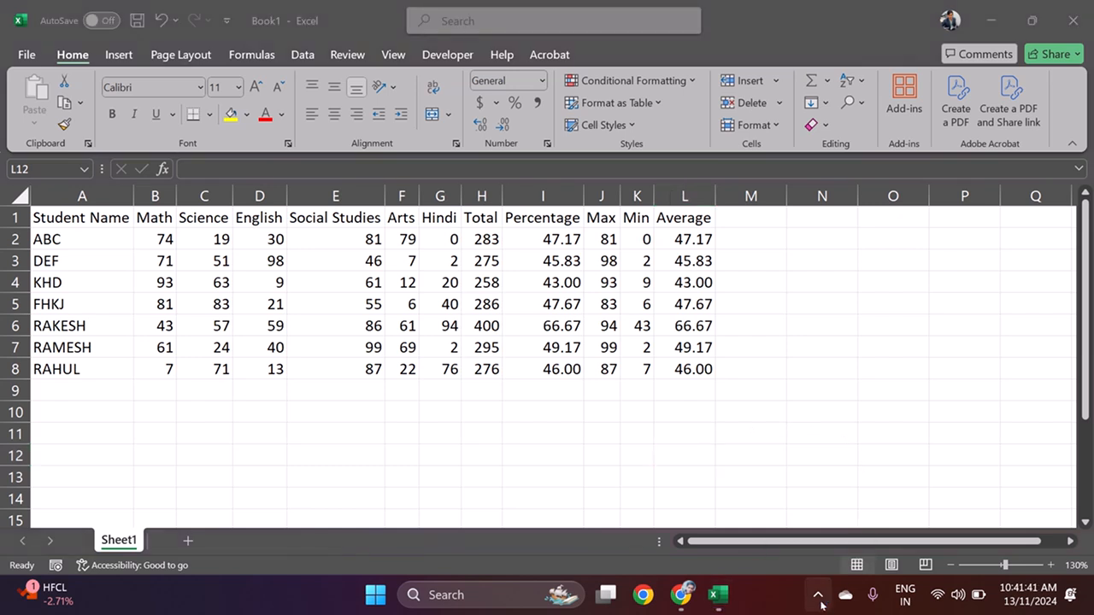